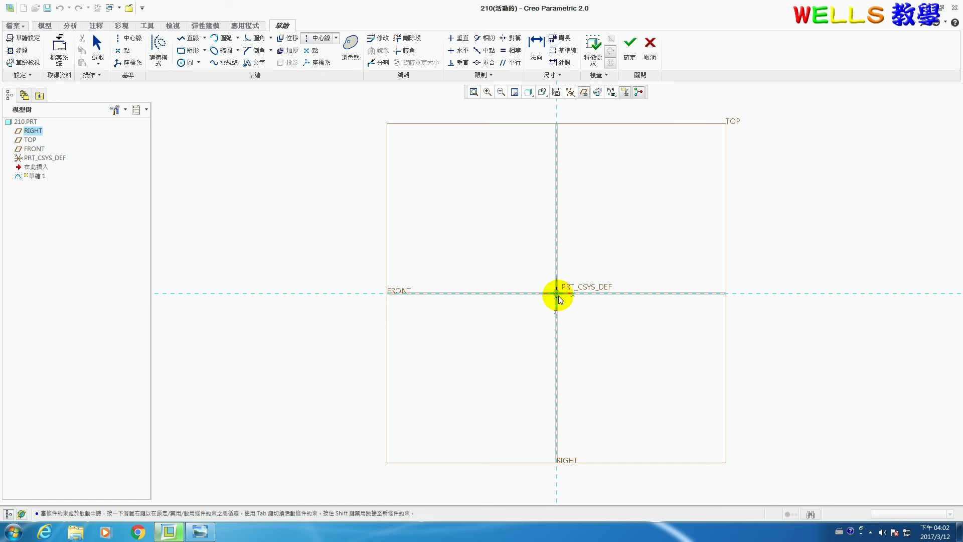
# - Sketch a horizontal centerline through the origin and a rectangle about 465 by 144, symmetric about it and starting on the vertical reference
pyautogui.click(557, 294)
pyautogui.click(662, 294)
pyautogui.middleClick(411, 236)
pyautogui.click(184, 52)
pyautogui.click(557, 340)
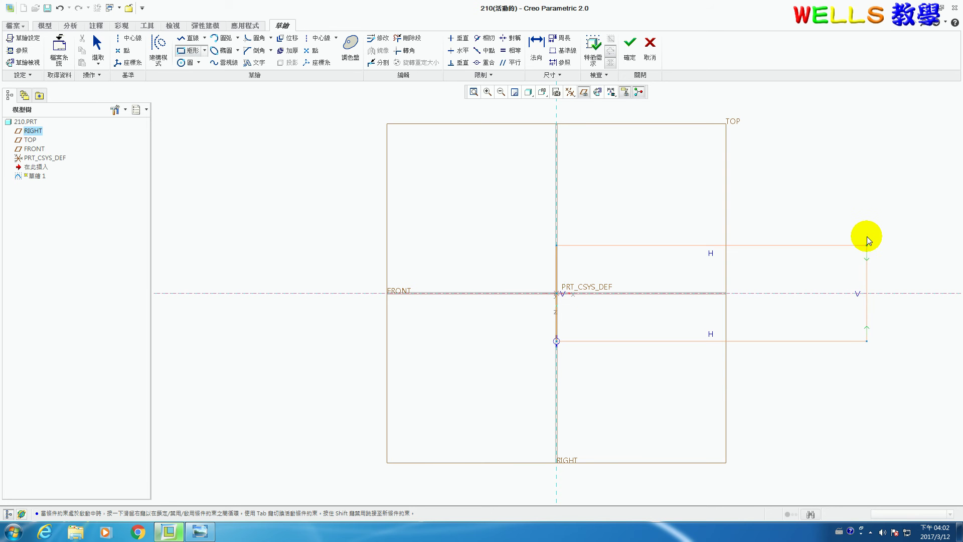
pyautogui.click(867, 240)
pyautogui.middleClick(811, 376)
# - Set the rectangle's height to 100 and its length to 275, and finish the sketch
pyautogui.keyDown('shift'); pyautogui.moveTo(821, 340); pyautogui.dragTo(419, 266, button='middle'); pyautogui.keyUp('shift')
pyautogui.moveTo(339, 172); pyautogui.dragTo(767, 384)
pyautogui.rightClick(582, 252)
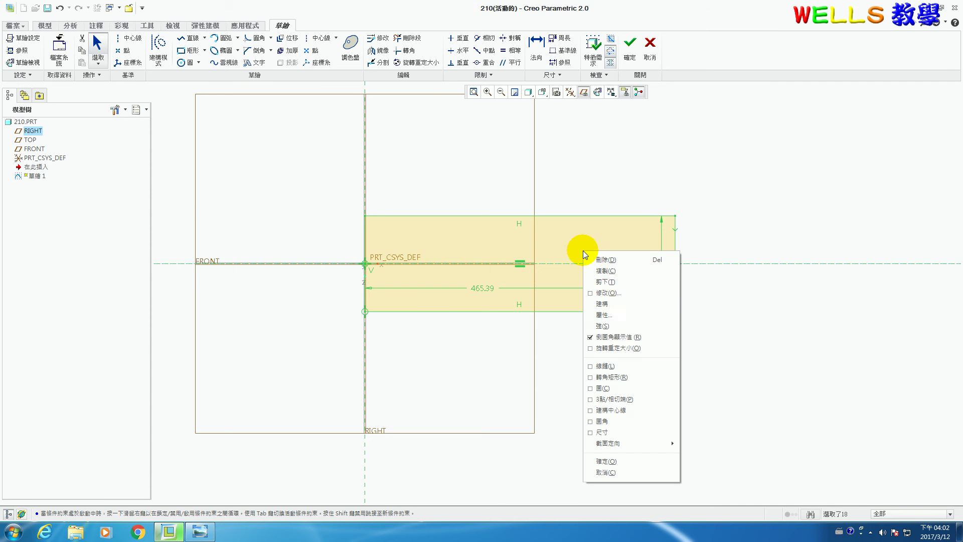
pyautogui.click(606, 293)
pyautogui.click(267, 184)
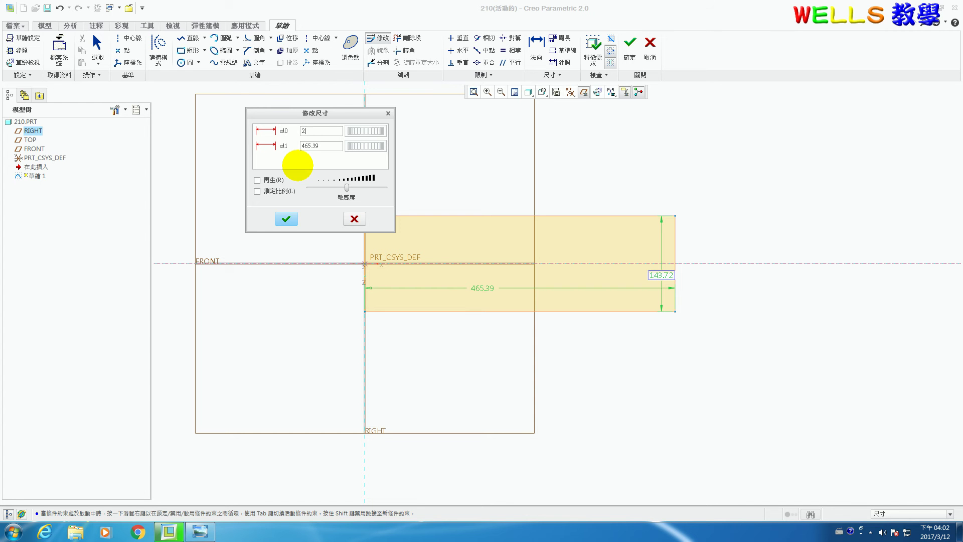
pyautogui.press('Tab')
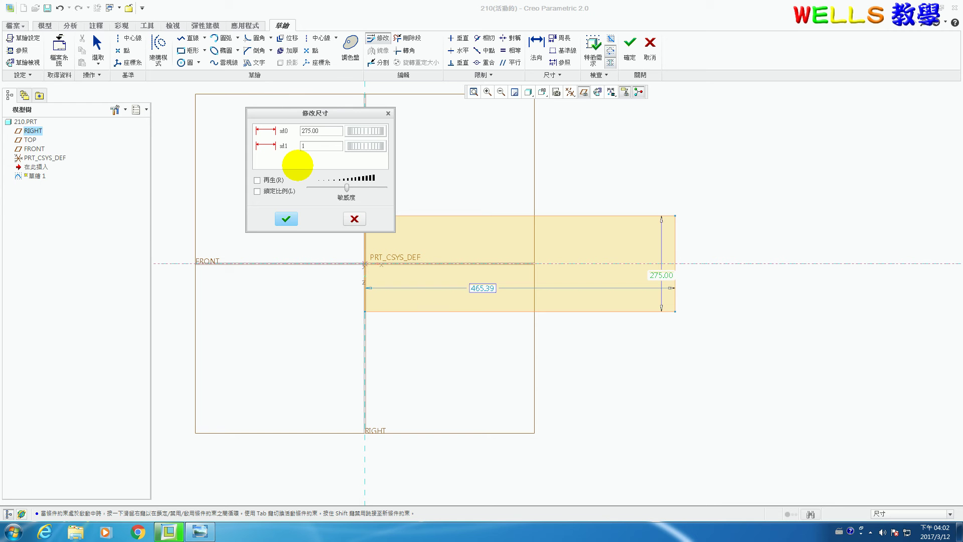
pyautogui.write('1')
pyautogui.press('Tab')
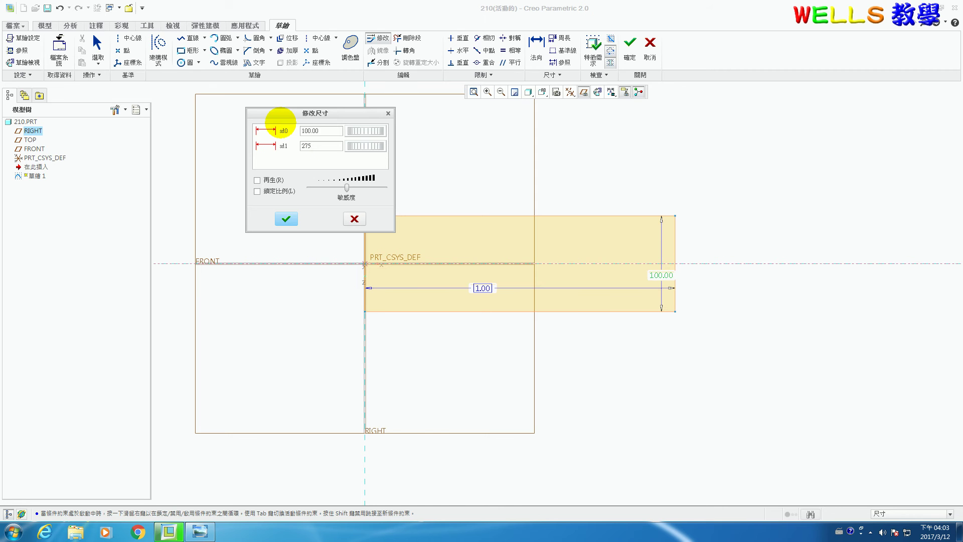
pyautogui.click(285, 218)
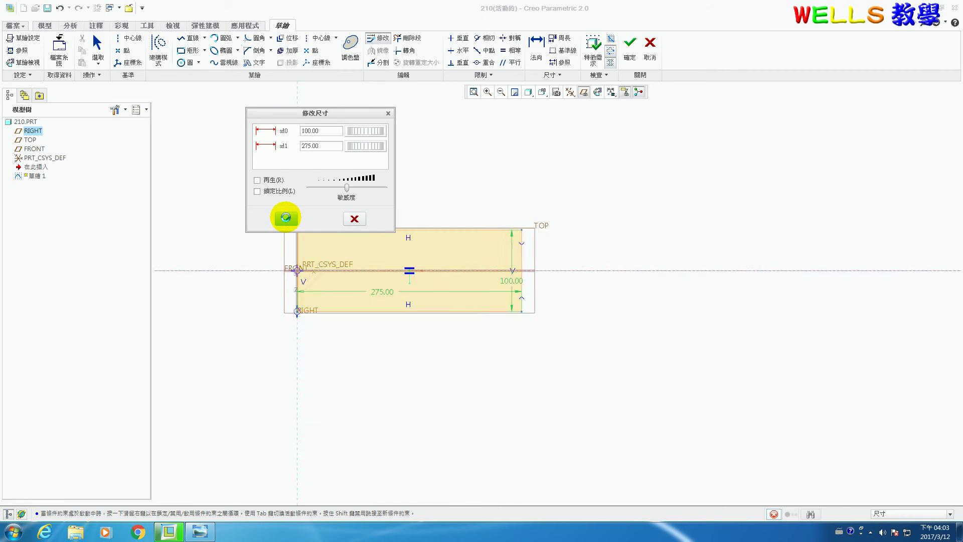
pyautogui.click(630, 44)
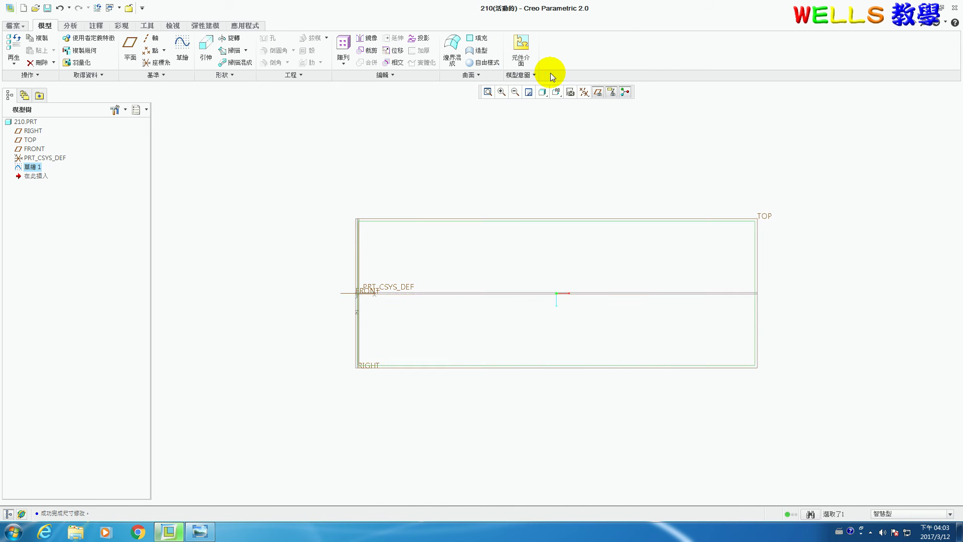
# - Extrude the rectangle sketch to a thickness of 10 as the base plate
pyautogui.click(205, 47)
pyautogui.write('10')
pyautogui.press('Return')
pyautogui.click(278, 51)
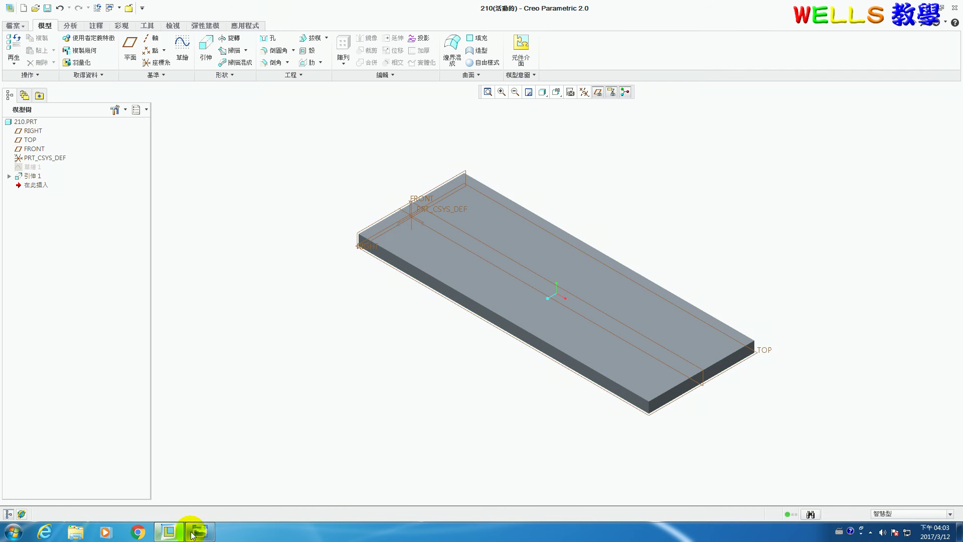
# - Check drawing 210 in Windows Photo Viewer, and start a sketch on the TOP plane in Creo, keeping the RIGHT and FRONT references
pyautogui.click(198, 532)
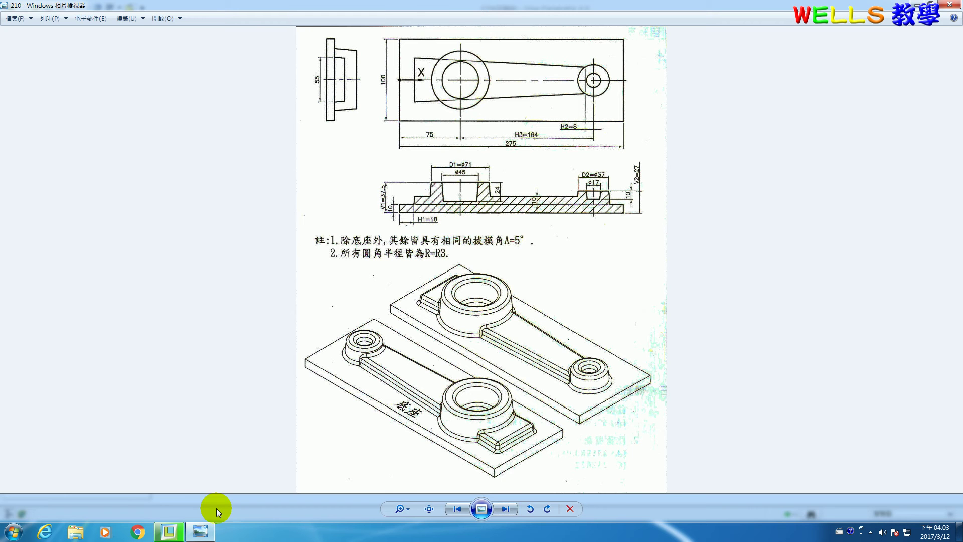
pyautogui.click(168, 531)
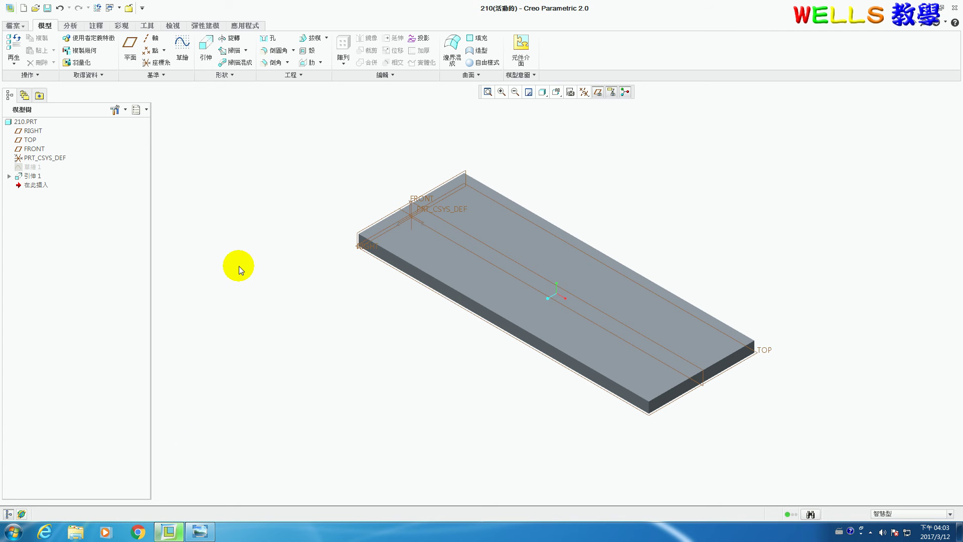
pyautogui.click(181, 45)
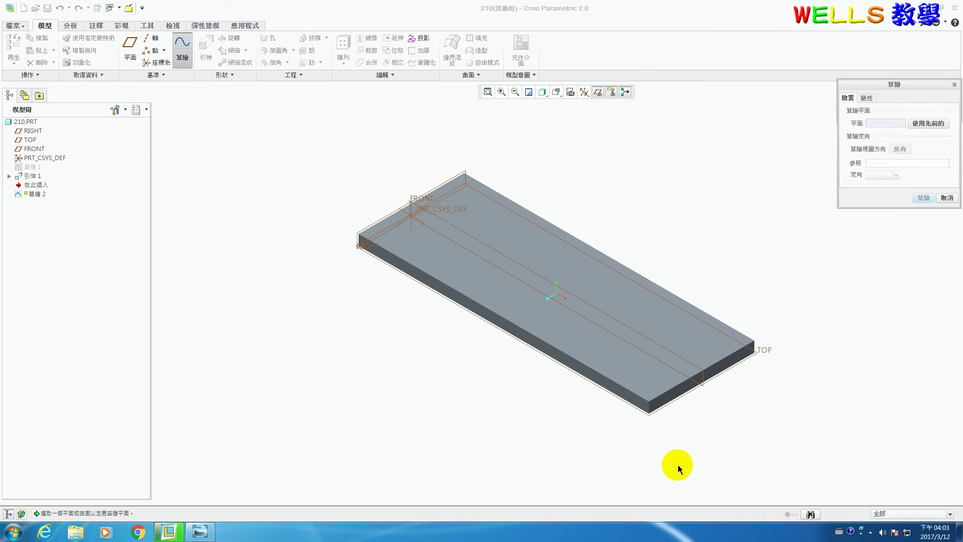
pyautogui.click(766, 353)
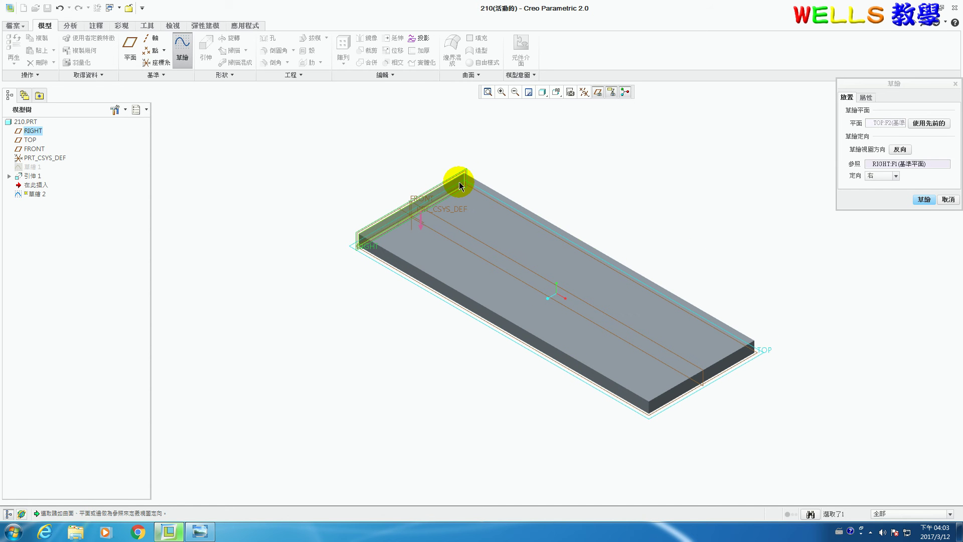
pyautogui.click(921, 200)
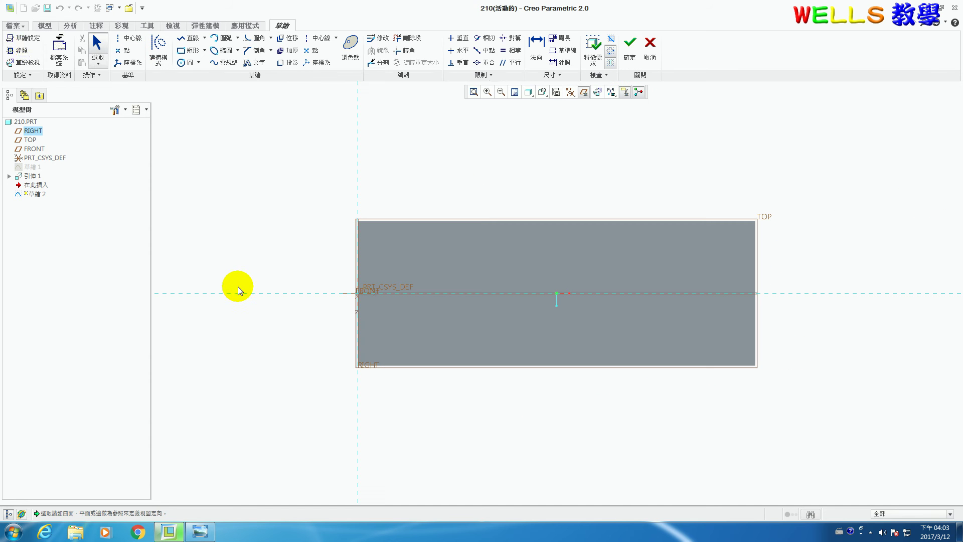
pyautogui.click(18, 50)
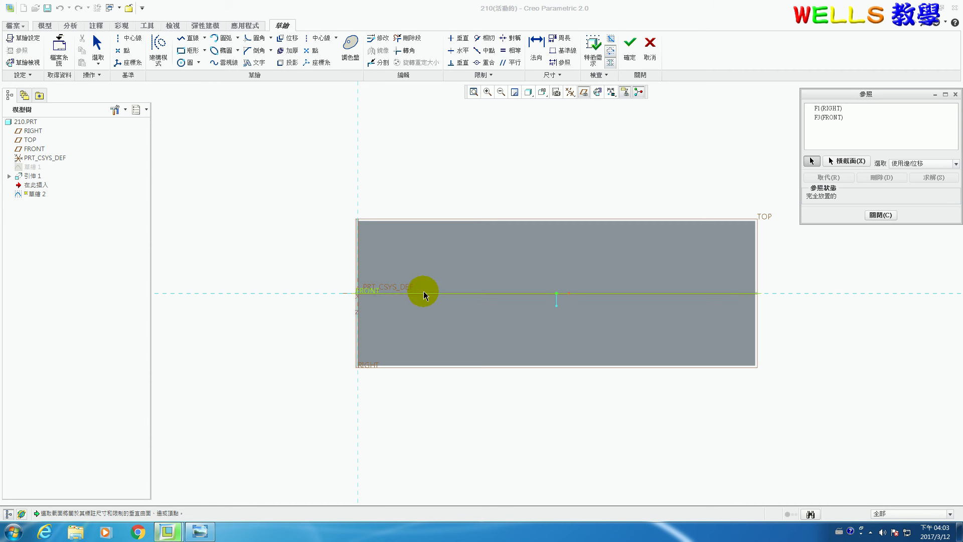
pyautogui.click(880, 215)
# - Sketch a circle about 54 in diameter, centered on the horizontal reference about 52 from the RIGHT plane
pyautogui.click(186, 65)
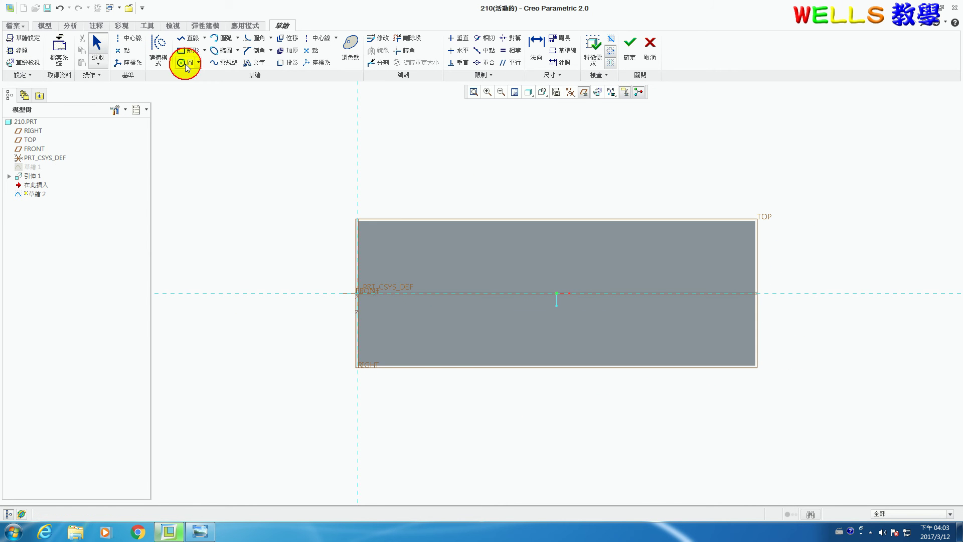
pyautogui.click(432, 295)
pyautogui.click(462, 314)
pyautogui.middleClick(512, 323)
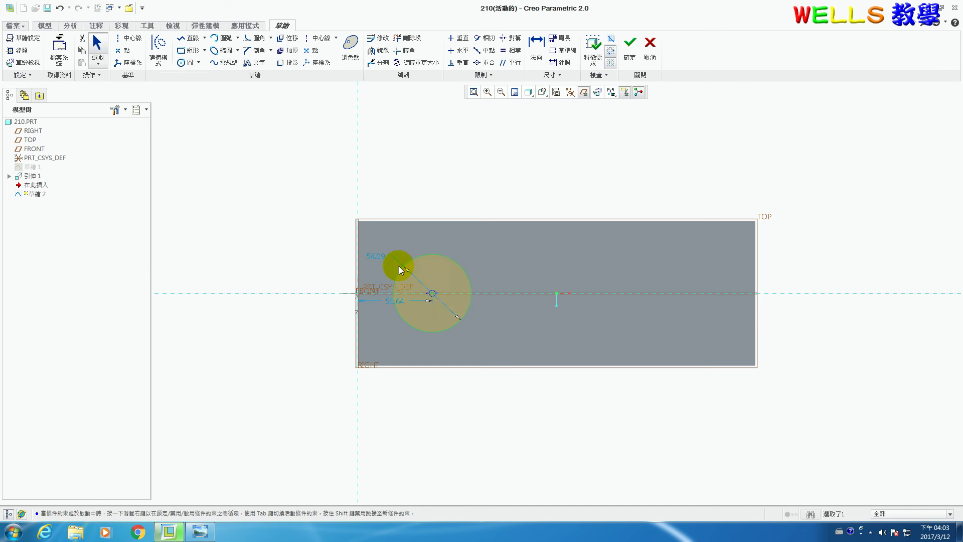
# - Dimension the circle center's distance from the RIGHT plane and the circle's diameter
pyautogui.click(537, 44)
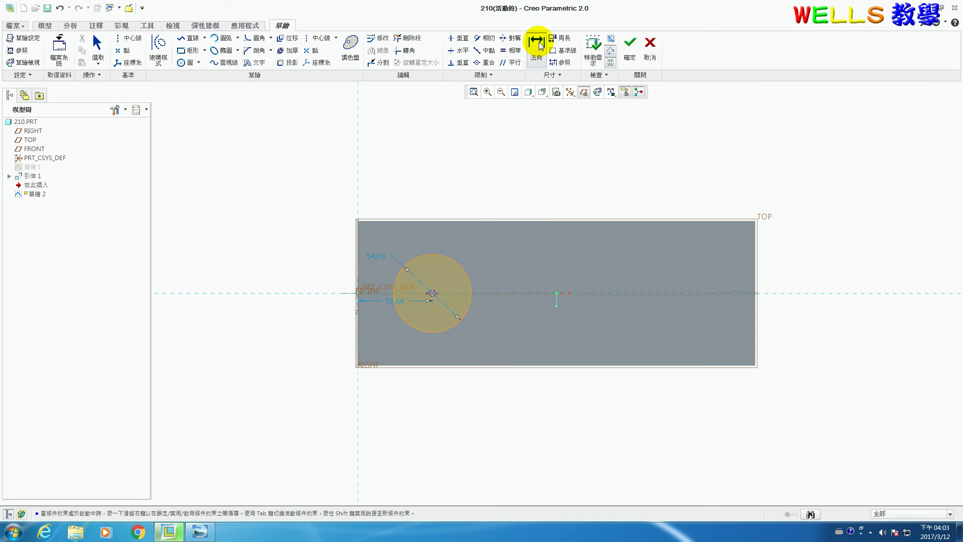
pyautogui.click(458, 317)
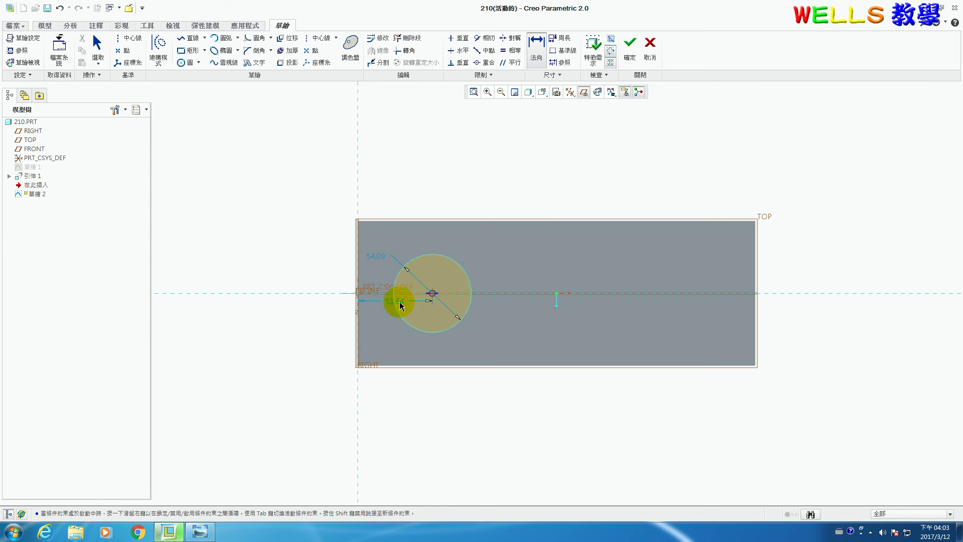
pyautogui.middleClick(377, 386)
pyautogui.click(427, 258)
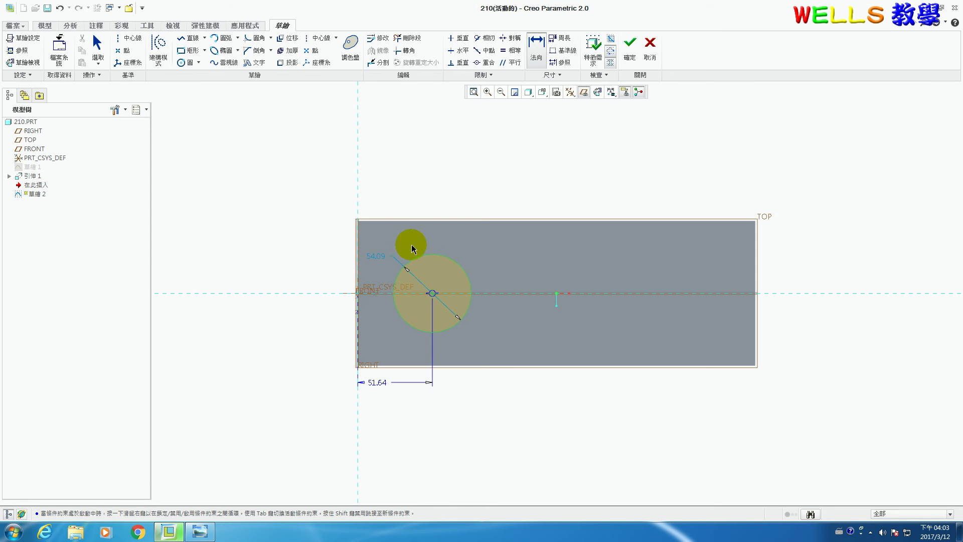
pyautogui.middleClick(411, 241)
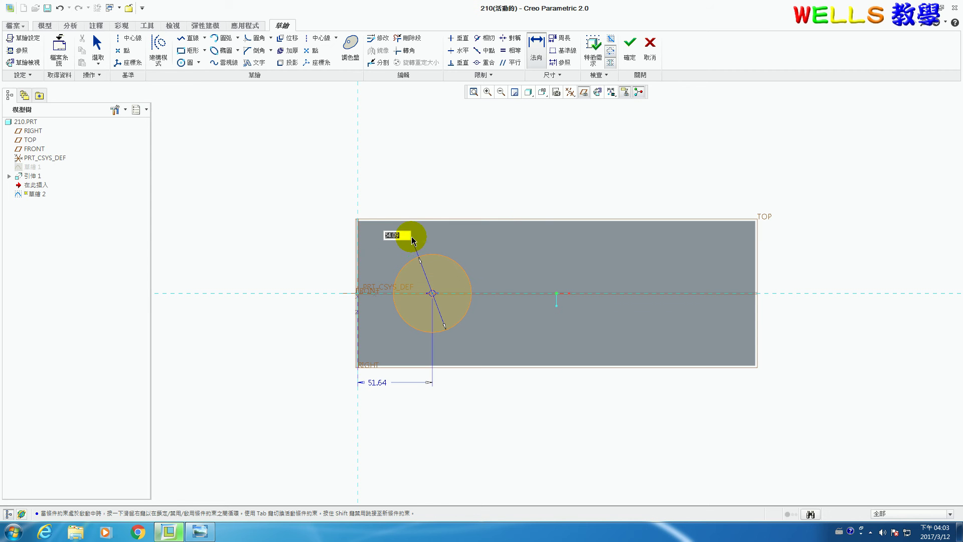
pyautogui.click(545, 169)
pyautogui.middleClick(545, 169)
# - Set the circle's center distance to 75 and its diameter to 71, and finish the sketch
pyautogui.moveTo(321, 217); pyautogui.dragTo(479, 426)
pyautogui.rightClick(410, 319)
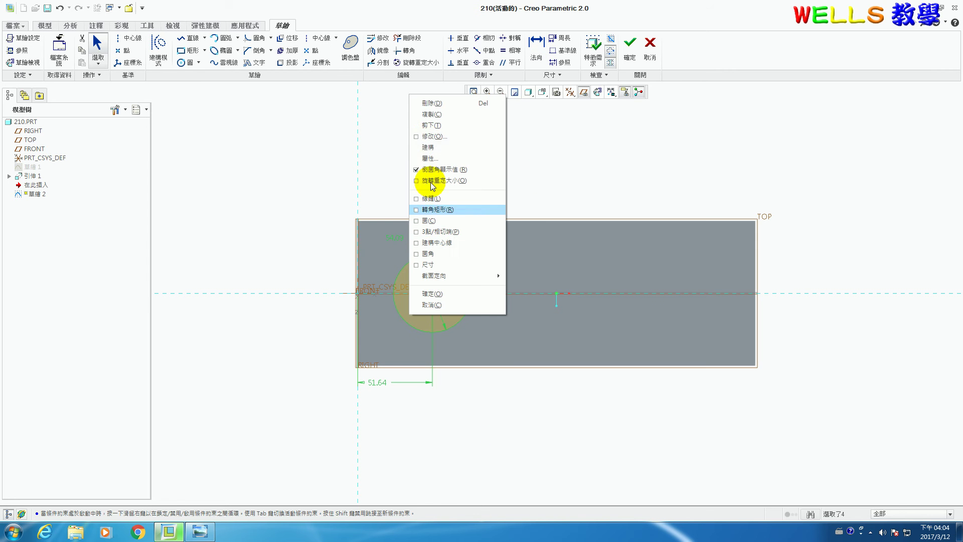
pyautogui.click(426, 134)
pyautogui.click(258, 180)
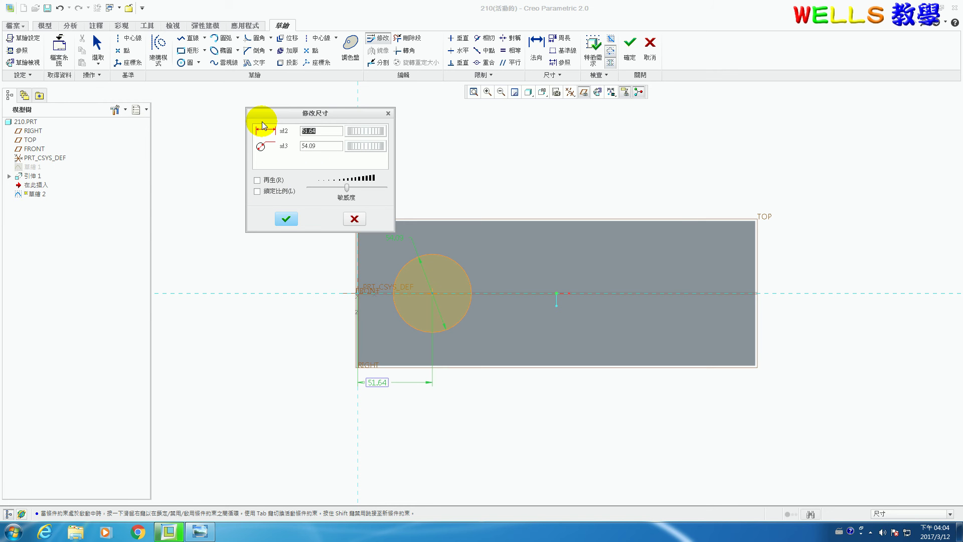
pyautogui.press('Return')
pyautogui.write('71')
pyautogui.press('Return')
pyautogui.click(286, 219)
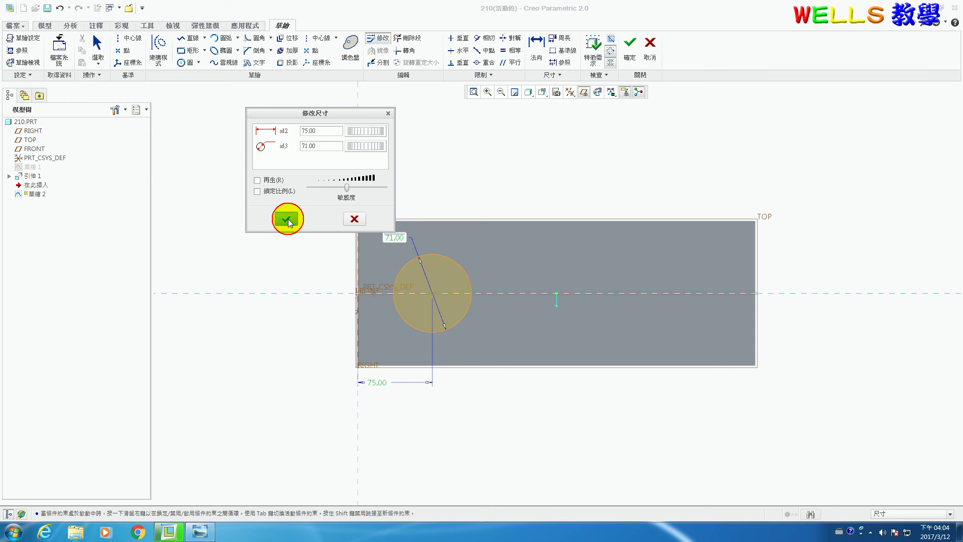
pyautogui.click(632, 50)
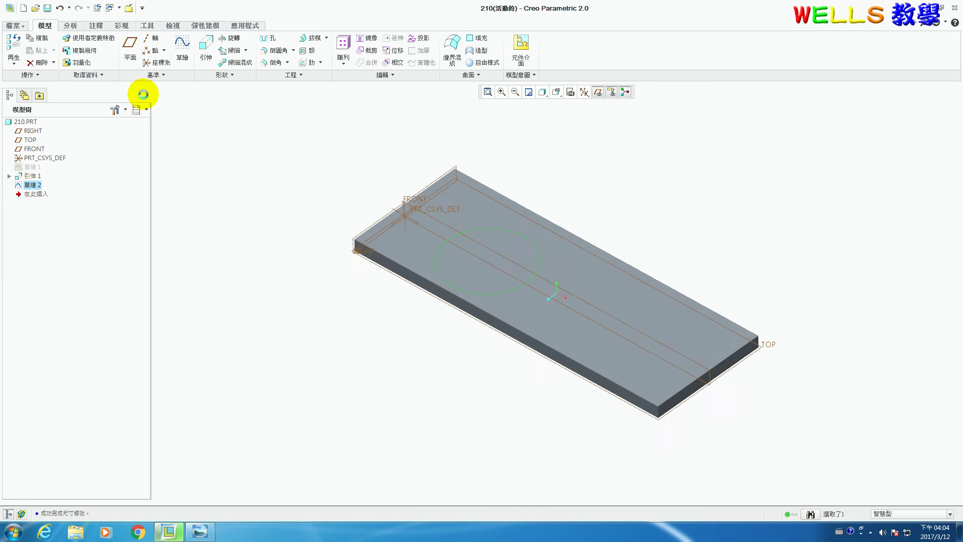
# - Extrude the circle as added material instead of a cut, to a height of 37.5
pyautogui.click(205, 48)
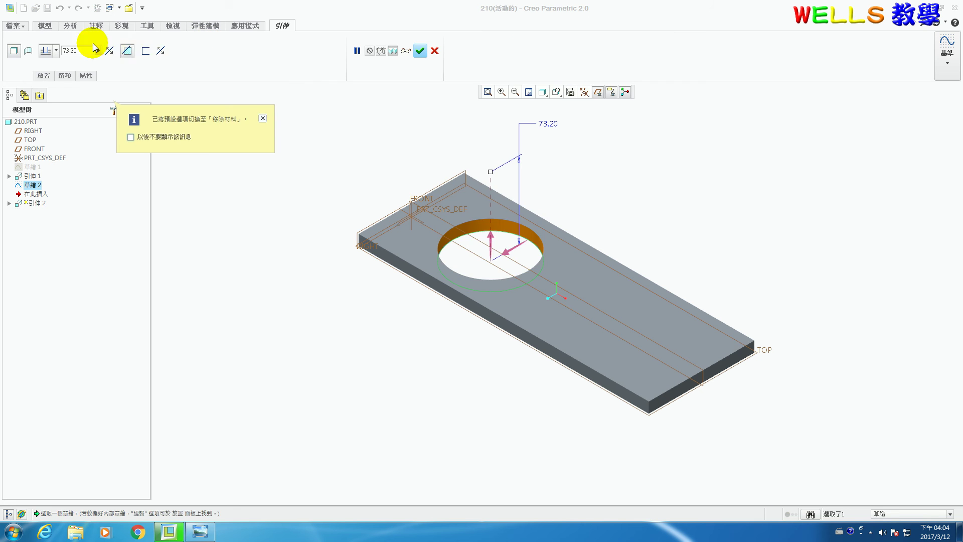
pyautogui.click(128, 51)
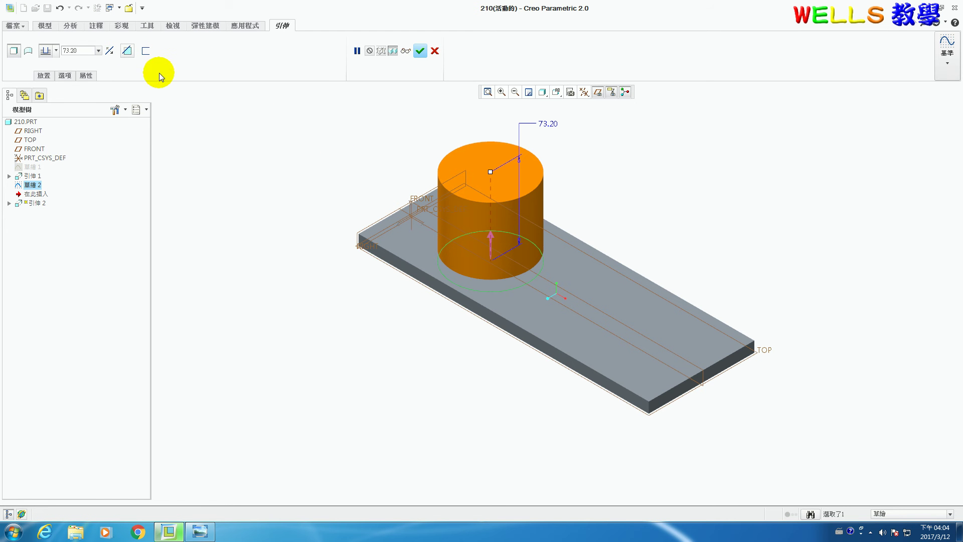
pyautogui.click(86, 50)
pyautogui.write('3')
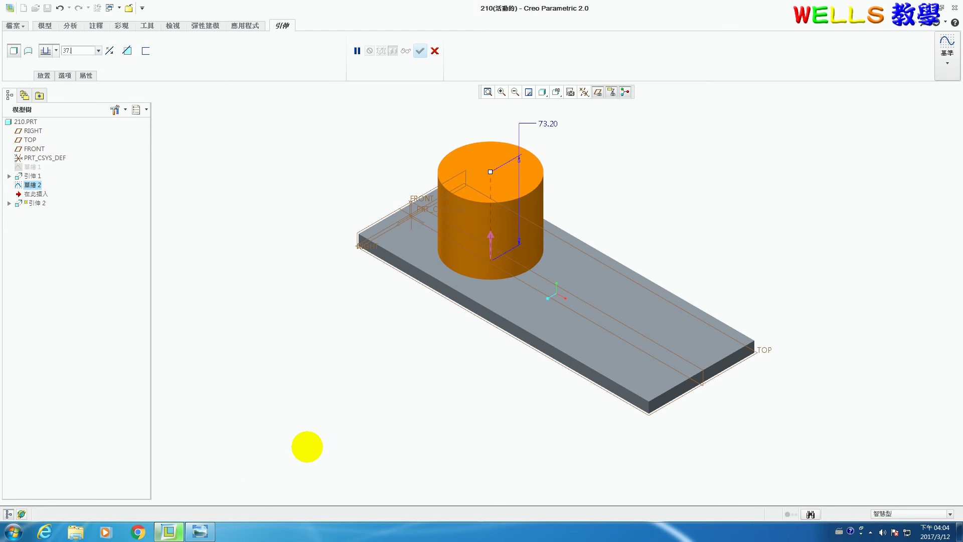
pyautogui.write('7.5')
pyautogui.press('Return')
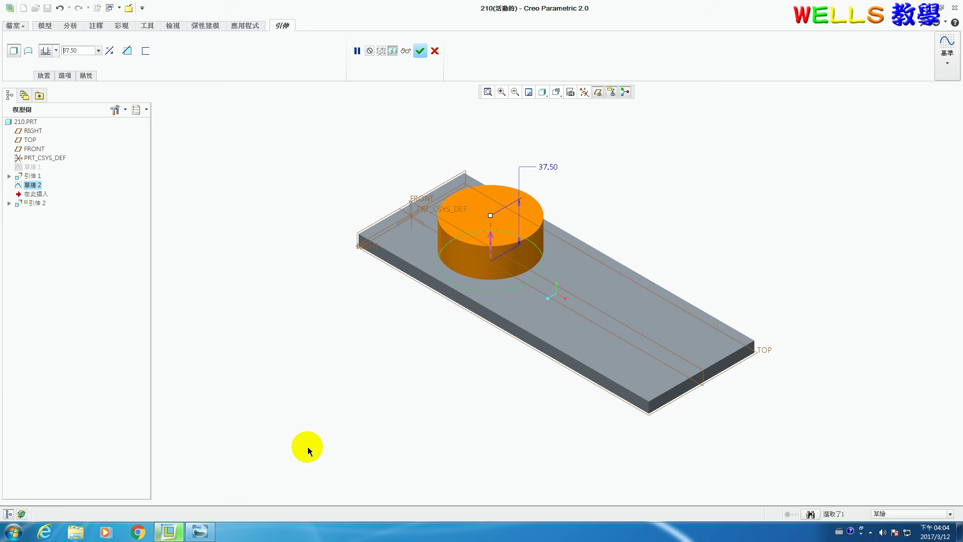
pyautogui.click(420, 51)
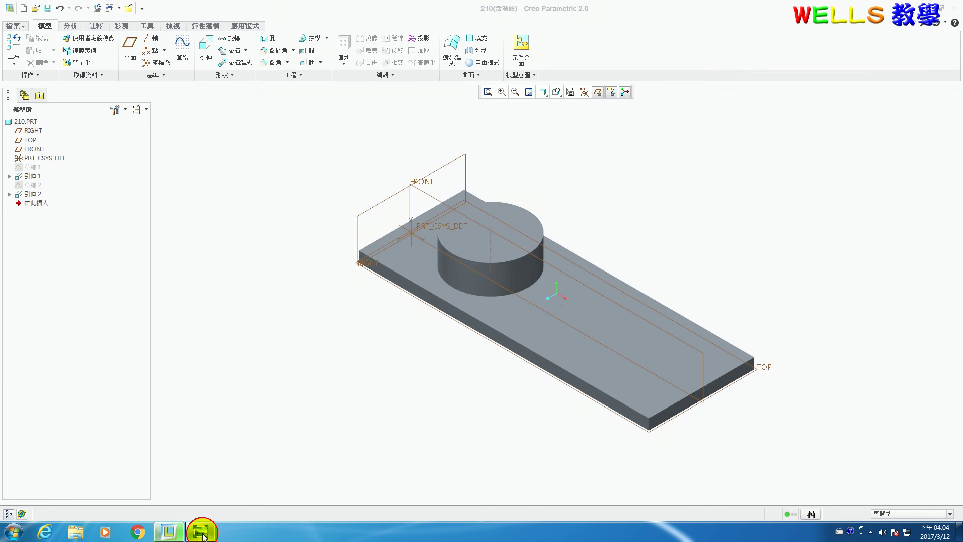
# - Check the small boss's dimensions in the reference drawing and start a new sketch on the TOP plane, oriented by RIGHT
pyautogui.click(202, 529)
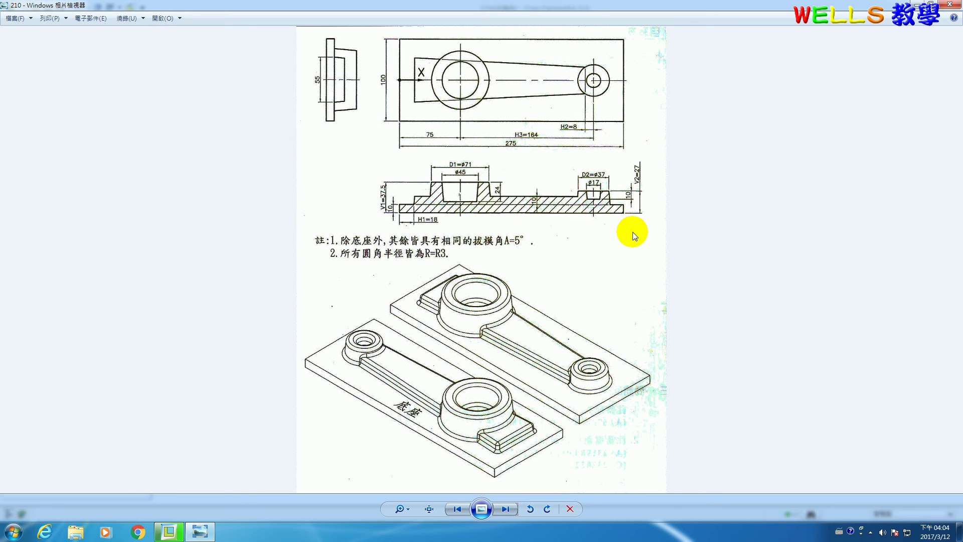
pyautogui.click(169, 530)
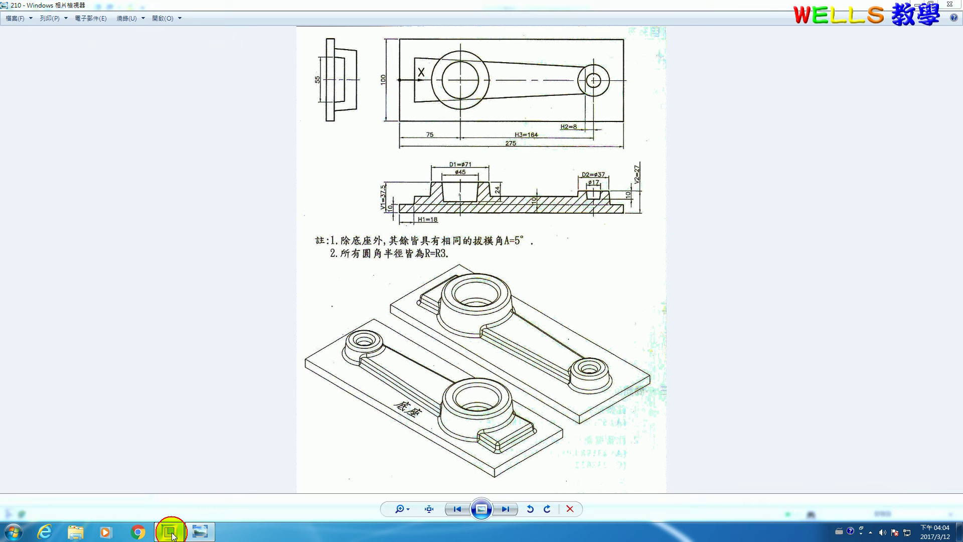
pyautogui.click(183, 46)
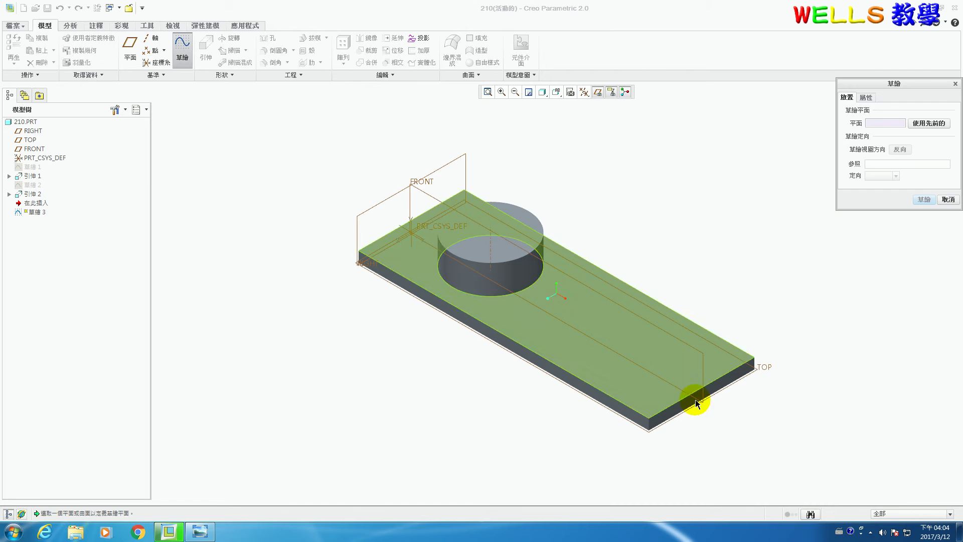
pyautogui.click(766, 369)
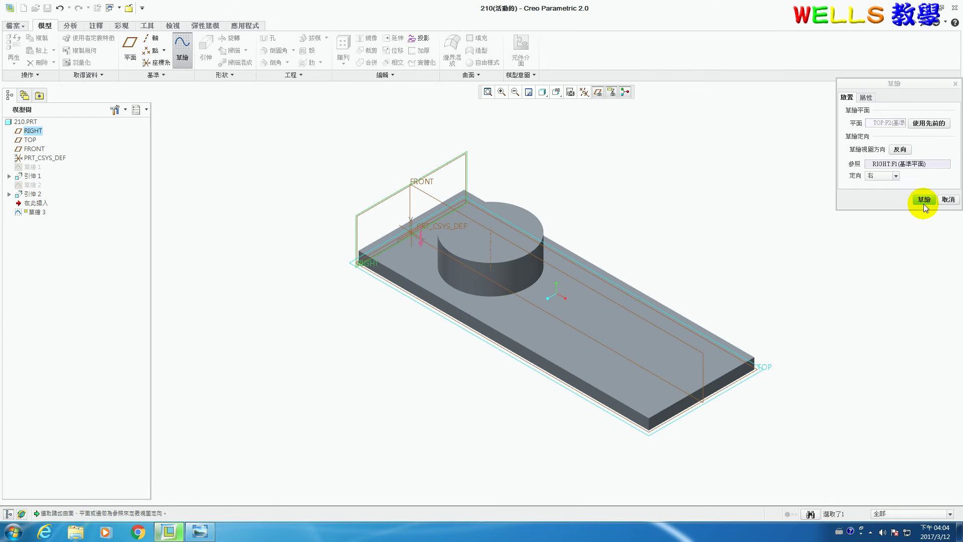
pyautogui.click(924, 200)
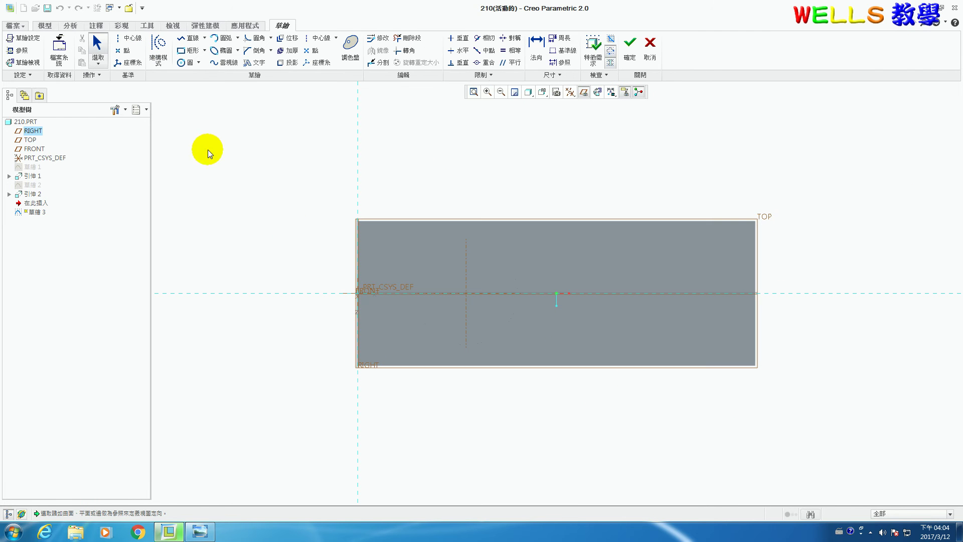
# - Add the large boss's cylindrical surface as a sketch reference
pyautogui.click(19, 51)
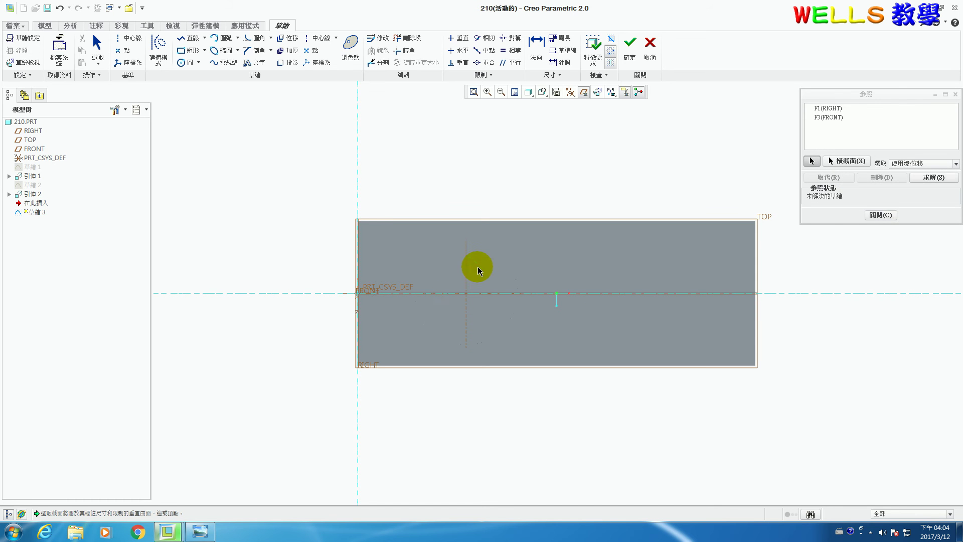
pyautogui.click(501, 261)
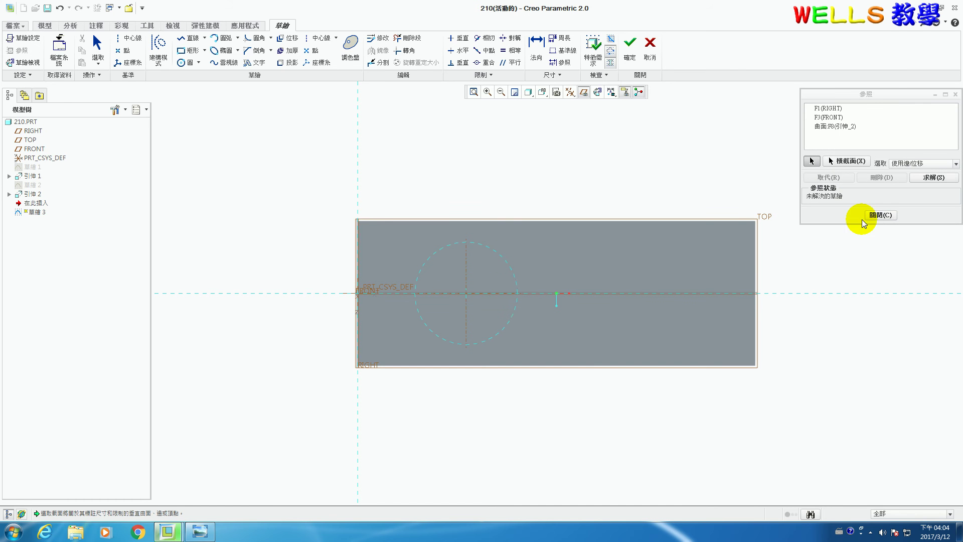
pyautogui.click(880, 215)
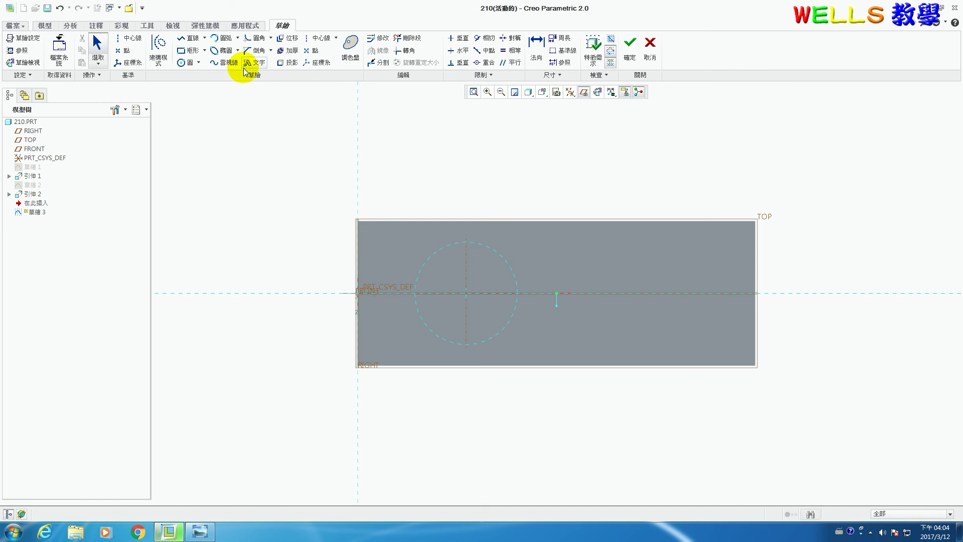
# - Sketch a circle about 33.5 in diameter on the horizontal reference, about 136 from the large boss's center toward the plate's far end
pyautogui.click(192, 66)
pyautogui.click(662, 293)
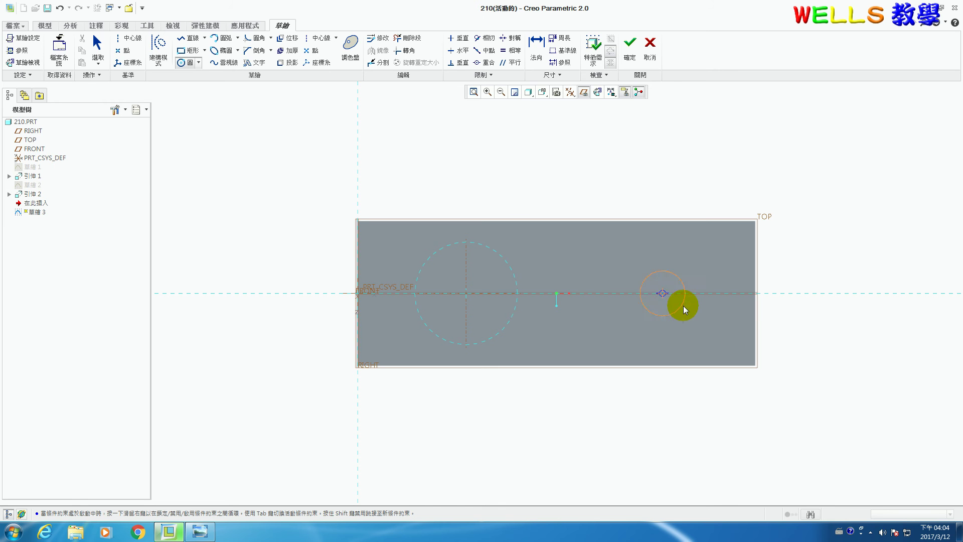
pyautogui.click(684, 308)
# - Dimension the circle's diameter and its center distance from the large boss's center
pyautogui.click(536, 50)
pyautogui.doubleClick(661, 274)
pyautogui.middleClick(626, 248)
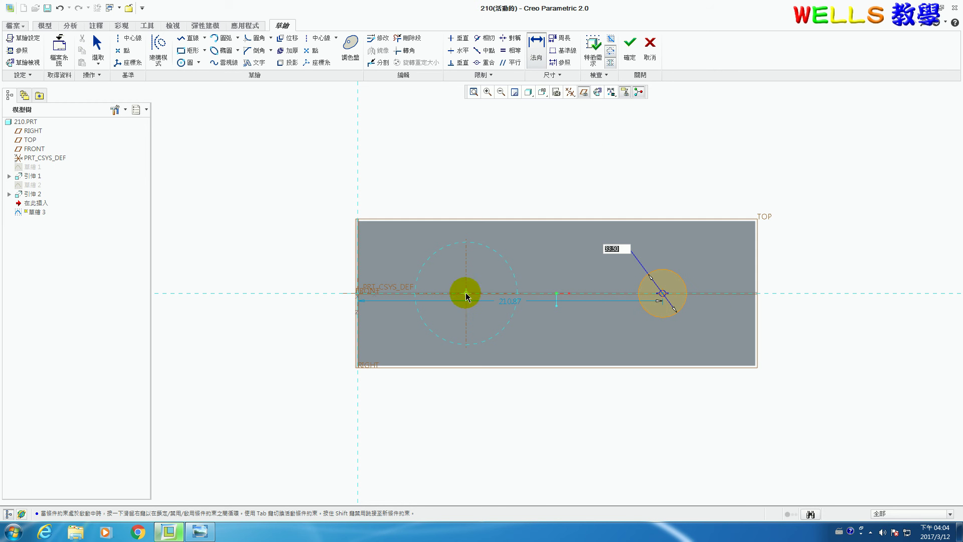
pyautogui.click(662, 293)
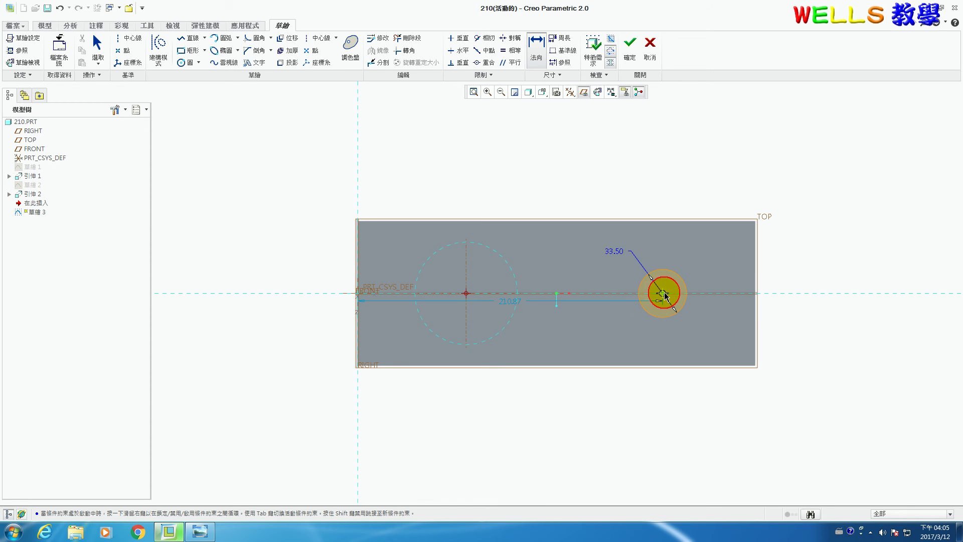
pyautogui.middleClick(595, 332)
pyautogui.middleClick(617, 402)
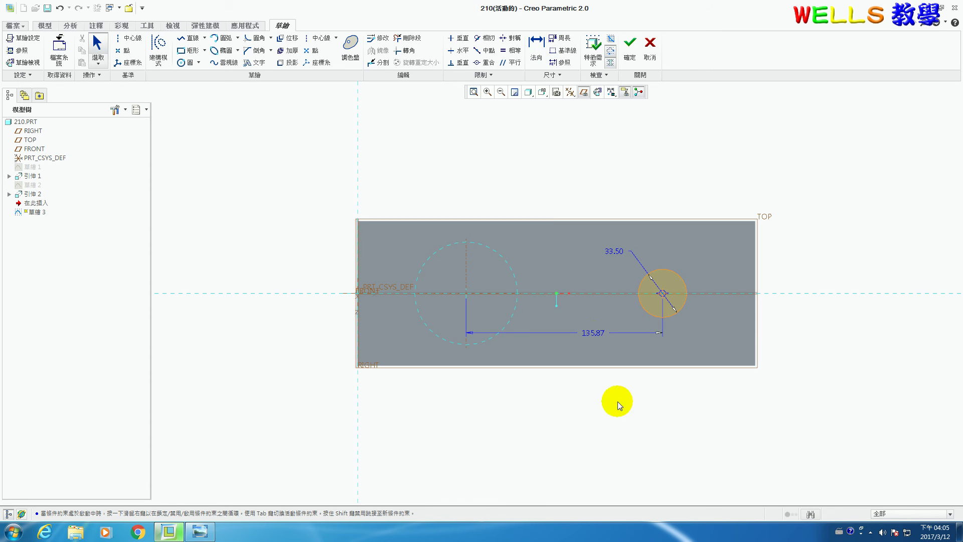
# - Set the circle's diameter to 37 and its distance from the large boss's center to 164 without automatic regeneration, and finish the sketch
pyautogui.moveTo(549, 237); pyautogui.dragTo(694, 406)
pyautogui.rightClick(606, 289)
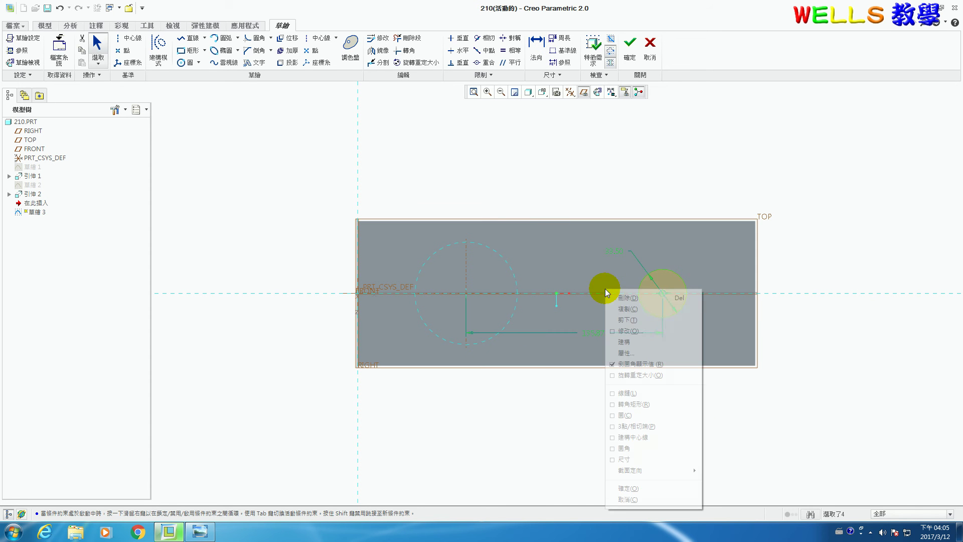
pyautogui.click(622, 330)
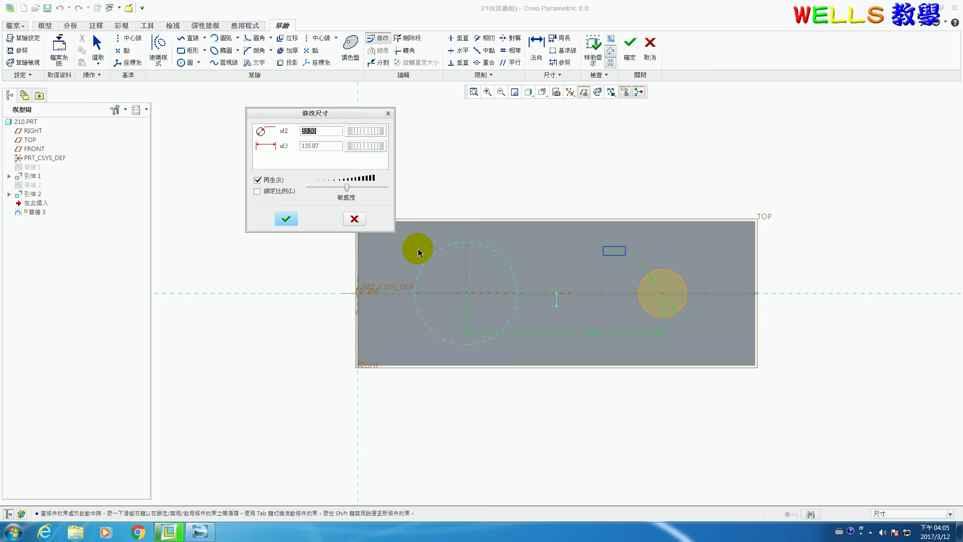
pyautogui.click(276, 185)
pyautogui.doubleClick(321, 130)
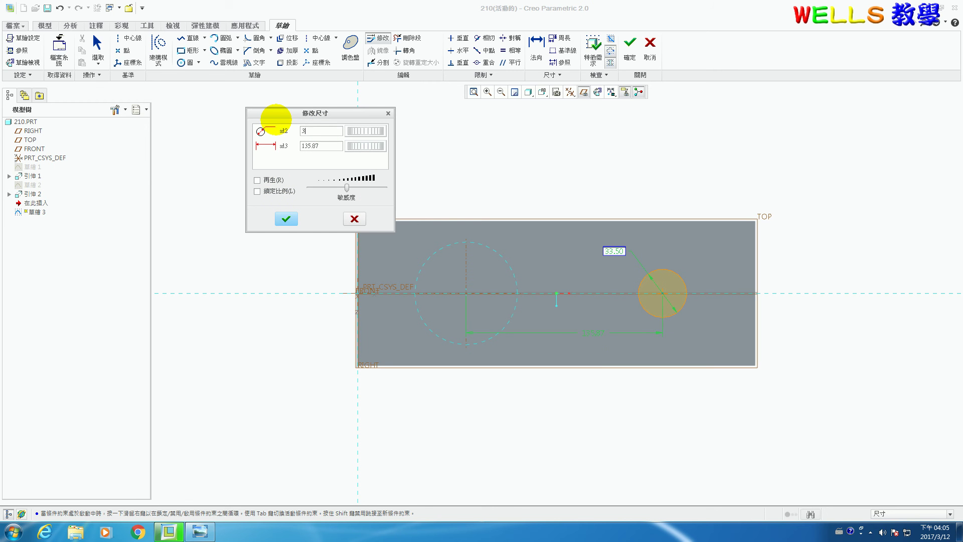
pyautogui.write('37')
pyautogui.press('Return')
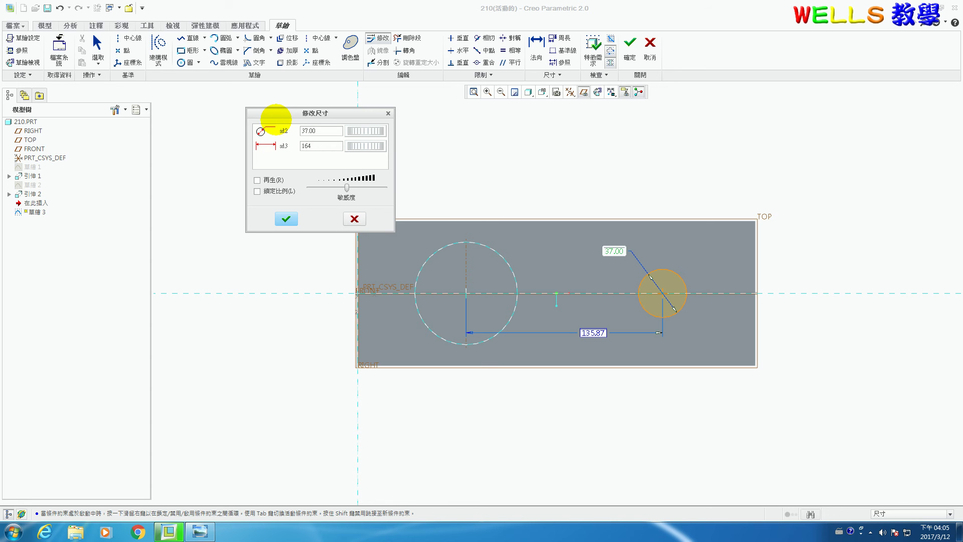
pyautogui.write('164')
pyautogui.click(285, 219)
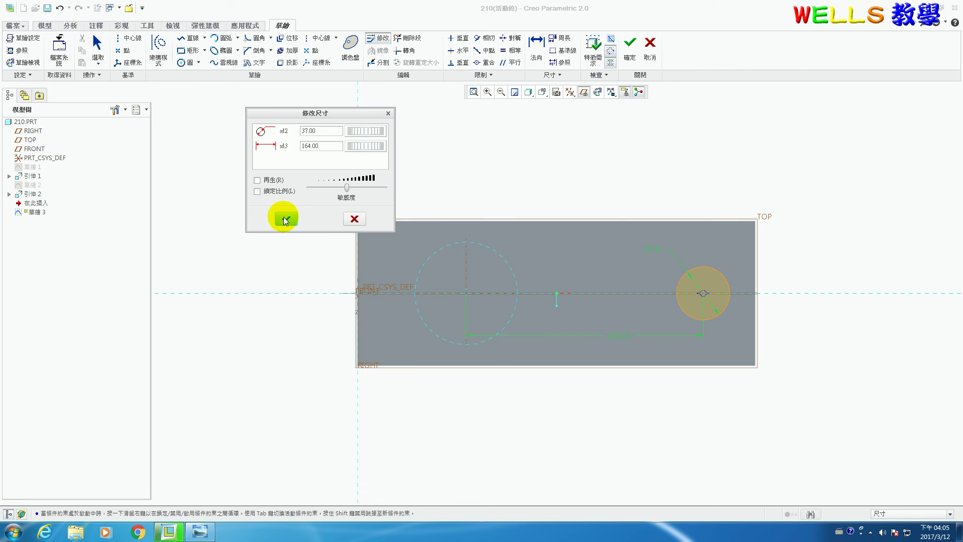
pyautogui.click(630, 56)
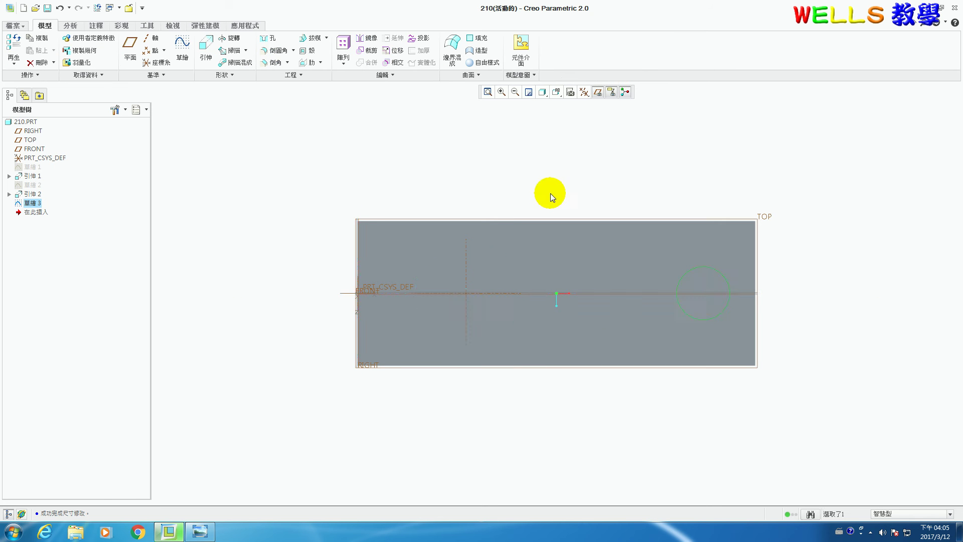
# - Extrude the small circle as added material instead of a cut, to a height of 27
pyautogui.click(204, 50)
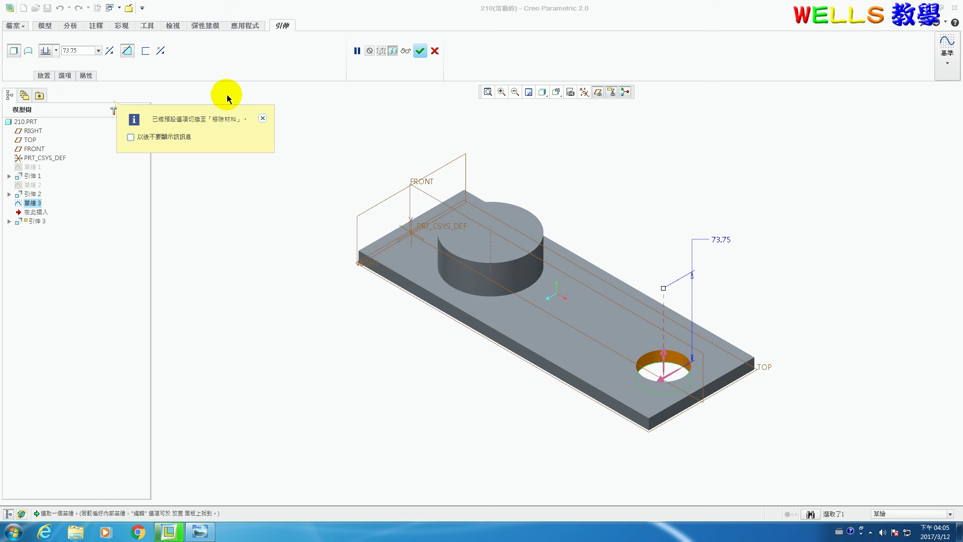
pyautogui.click(127, 51)
pyautogui.write('27')
pyautogui.press('Return')
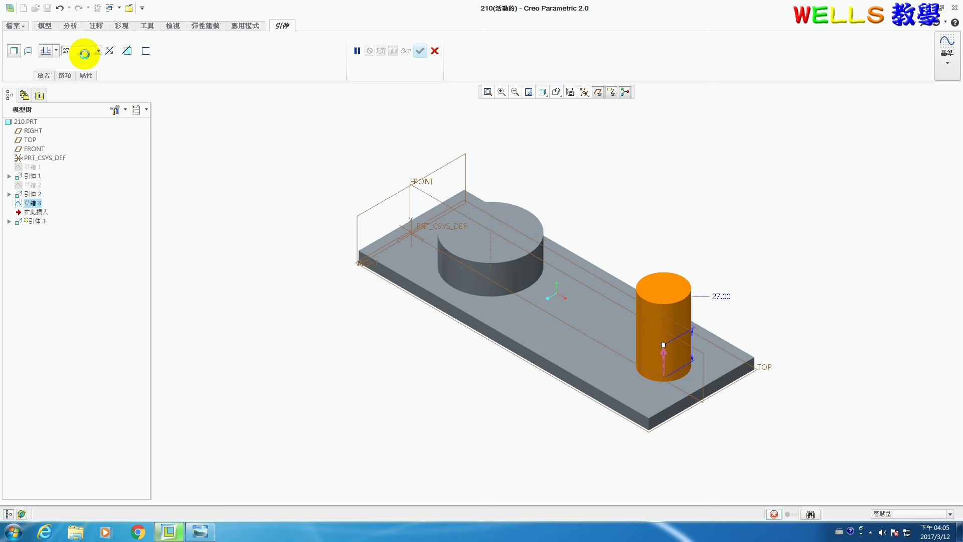
pyautogui.click(420, 50)
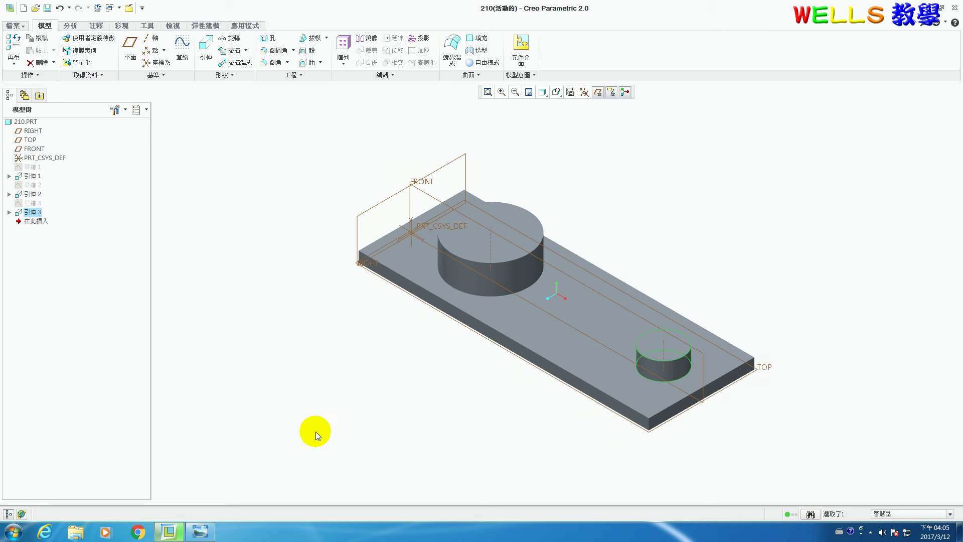
# - Check the arm in the reference drawing and start a new sketch on the base plate's upper face, oriented by RIGHT
pyautogui.click(203, 534)
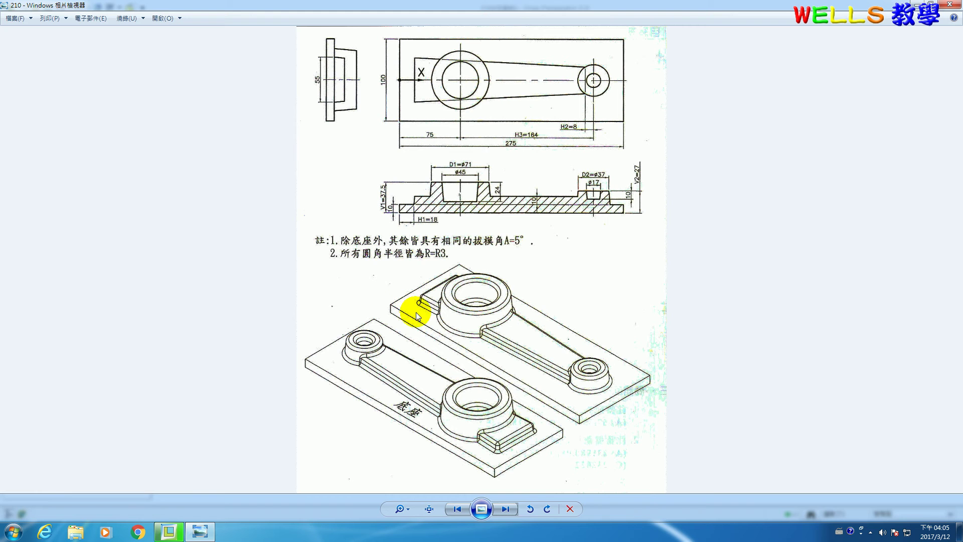
pyautogui.click(169, 530)
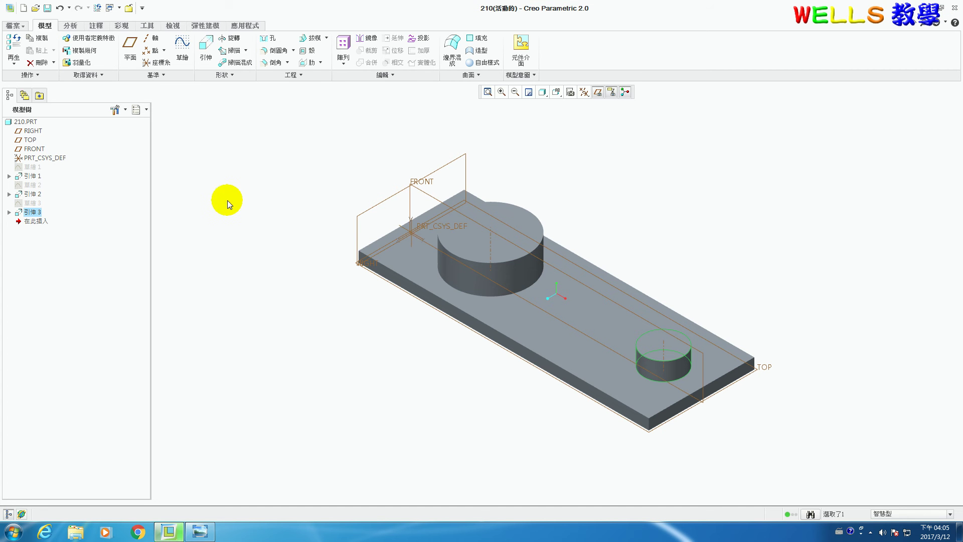
pyautogui.click(182, 48)
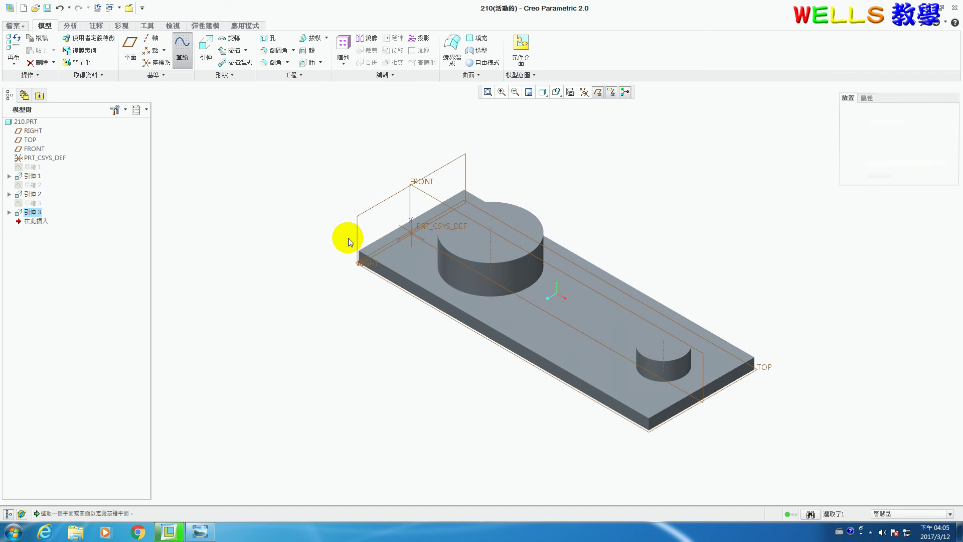
pyautogui.click(527, 329)
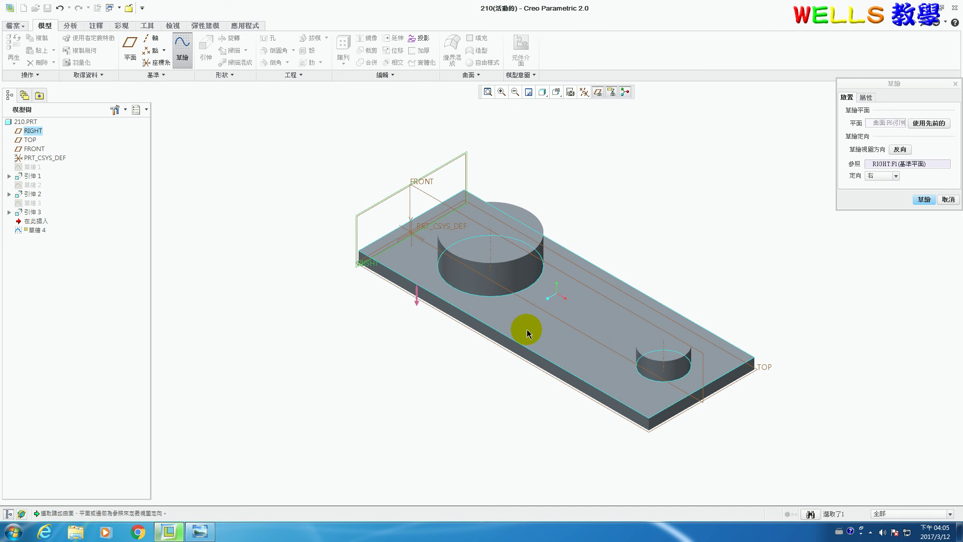
pyautogui.click(920, 201)
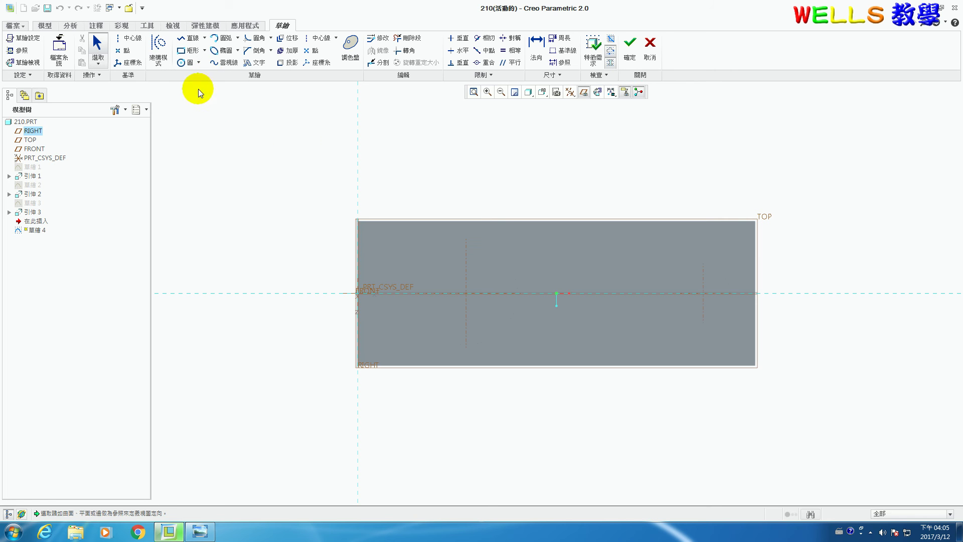
# - Add the small boss's cylindrical surface as a sketch reference
pyautogui.click(20, 50)
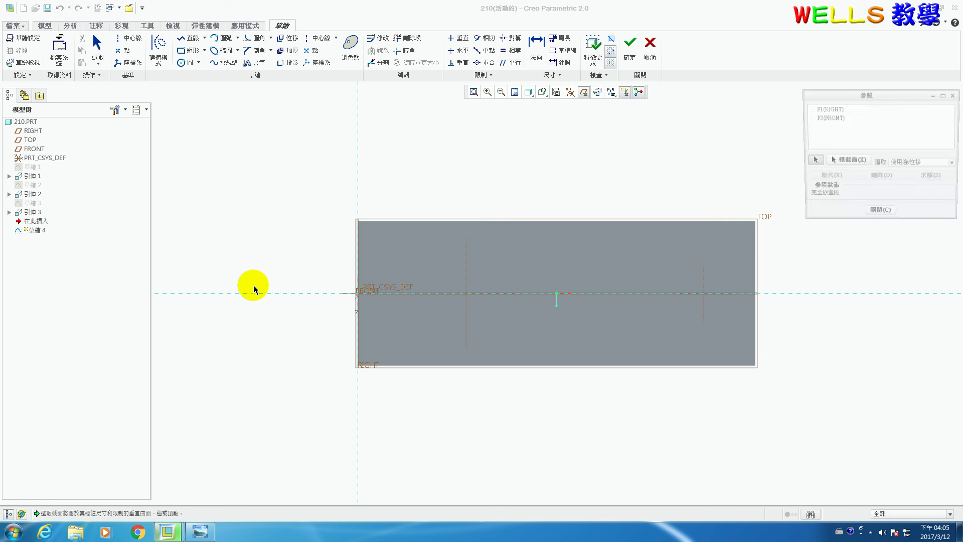
pyautogui.click(407, 296)
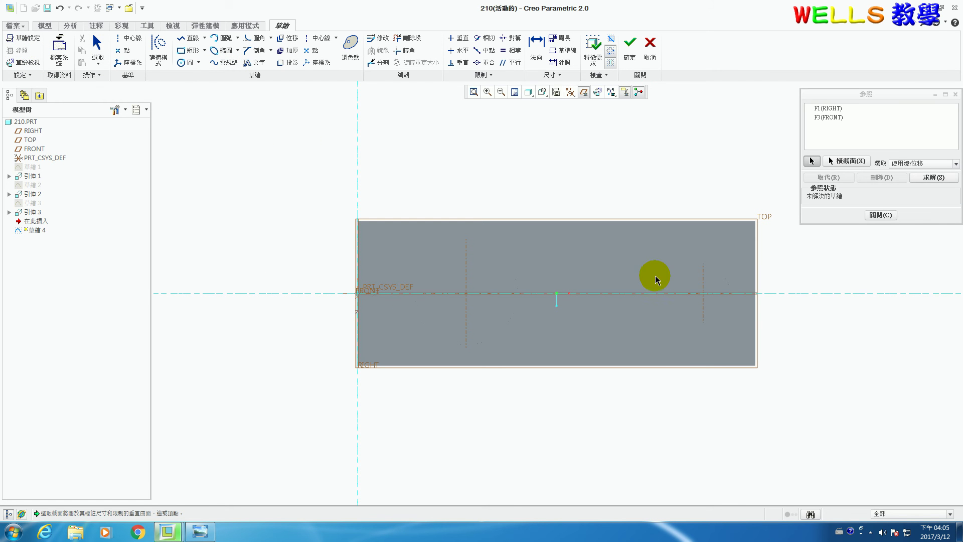
pyautogui.click(674, 281)
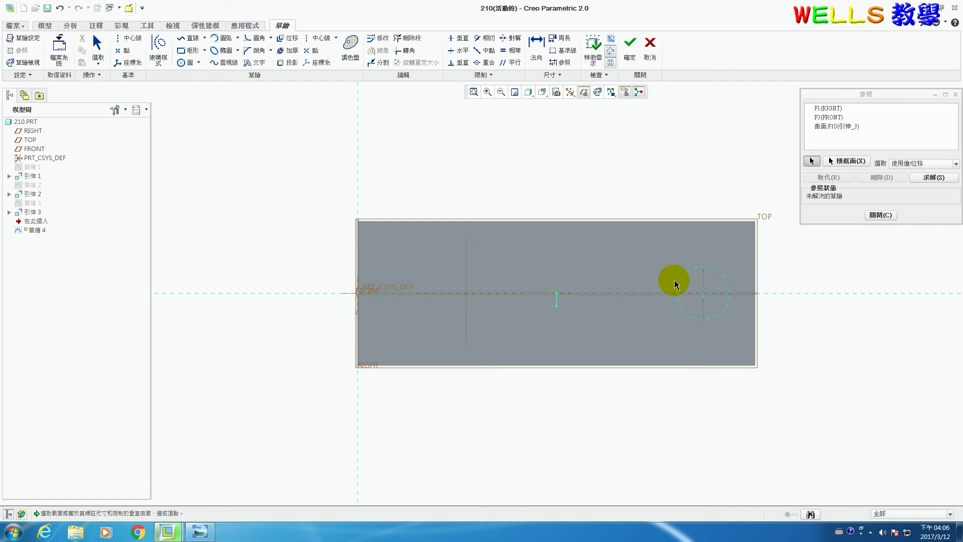
pyautogui.click(875, 215)
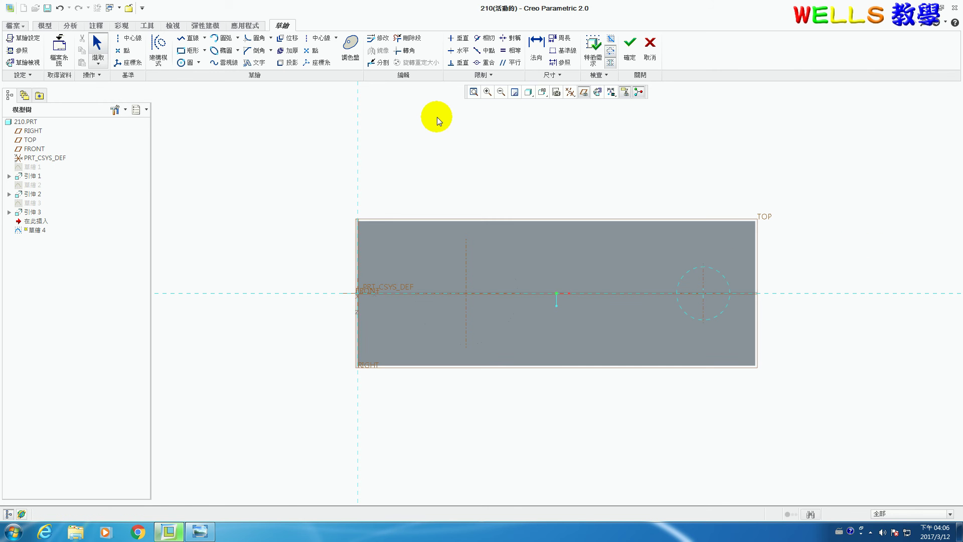
# - Draw a horizontal centerline along the FRONT reference through both boss centers
pyautogui.click(322, 38)
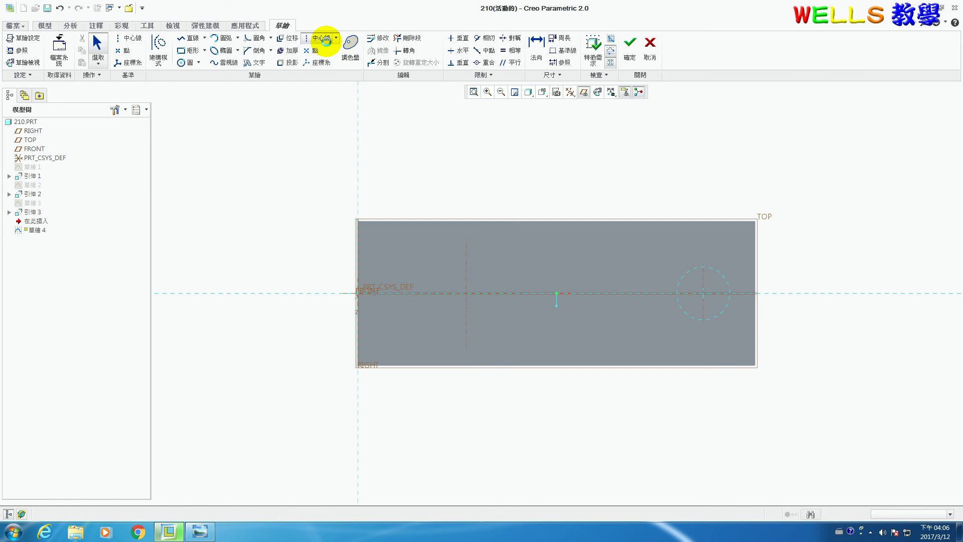
pyautogui.click(467, 294)
pyautogui.click(554, 293)
pyautogui.middleClick(582, 317)
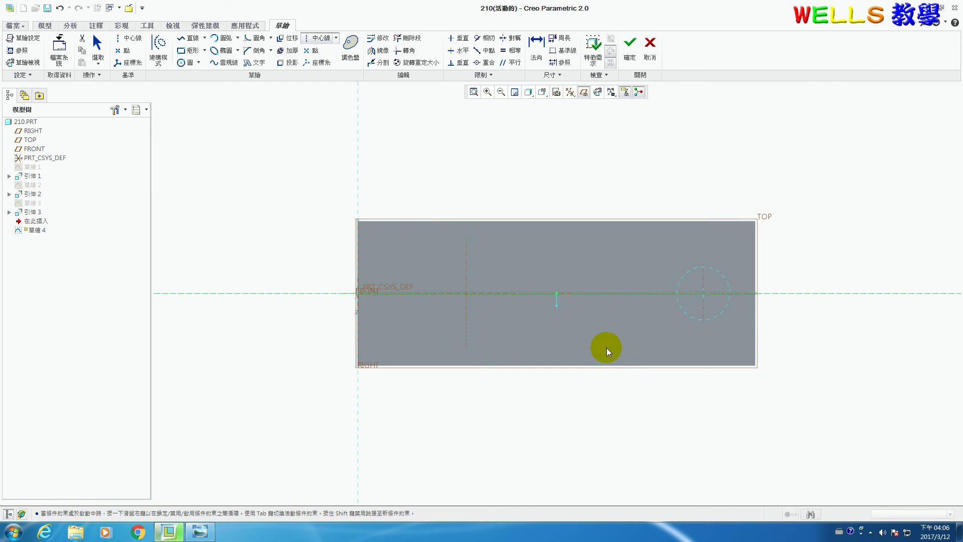
# - Sketch the arm's upper edge as a line sloping about 5° from about 24 off the RIGHT plane to the small boss's reference circle
pyautogui.click(188, 38)
pyautogui.click(393, 248)
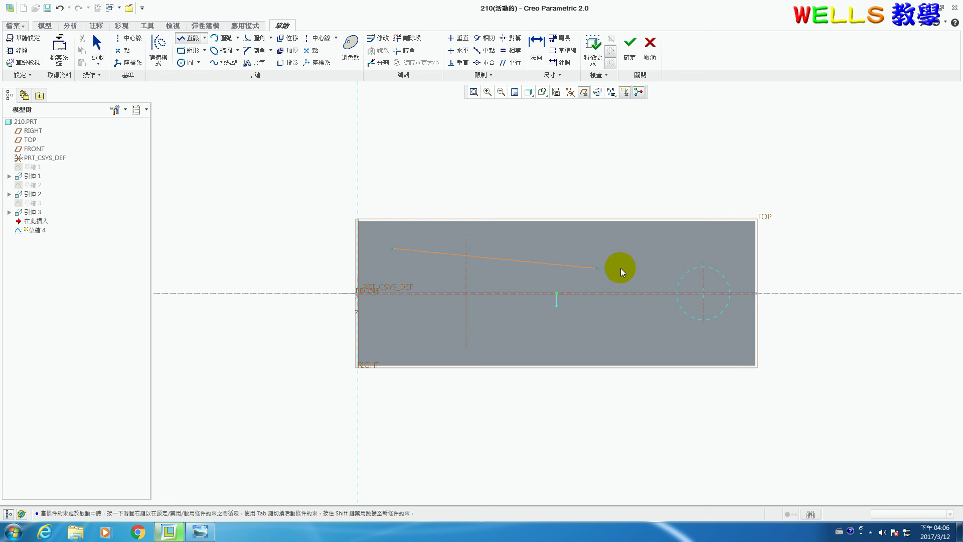
pyautogui.click(684, 274)
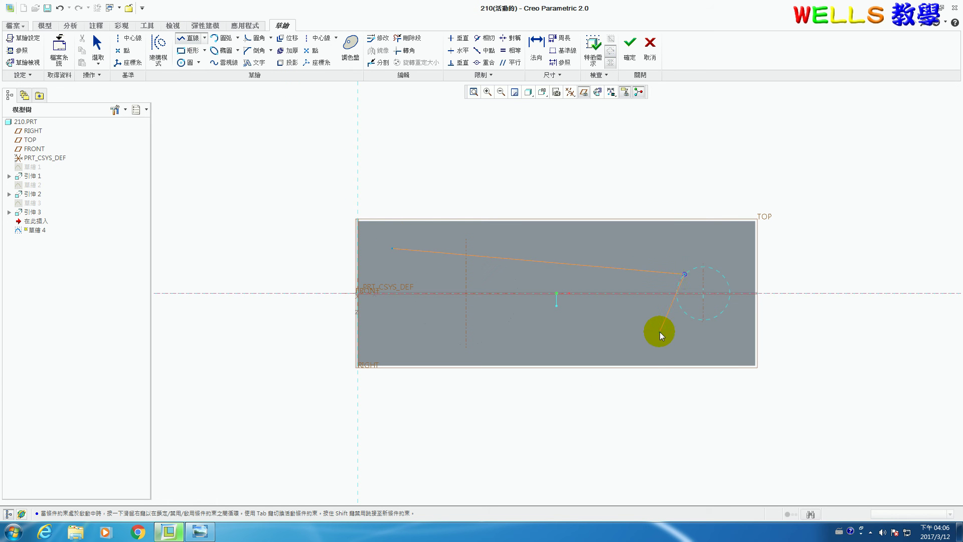
pyautogui.middleClick(655, 335)
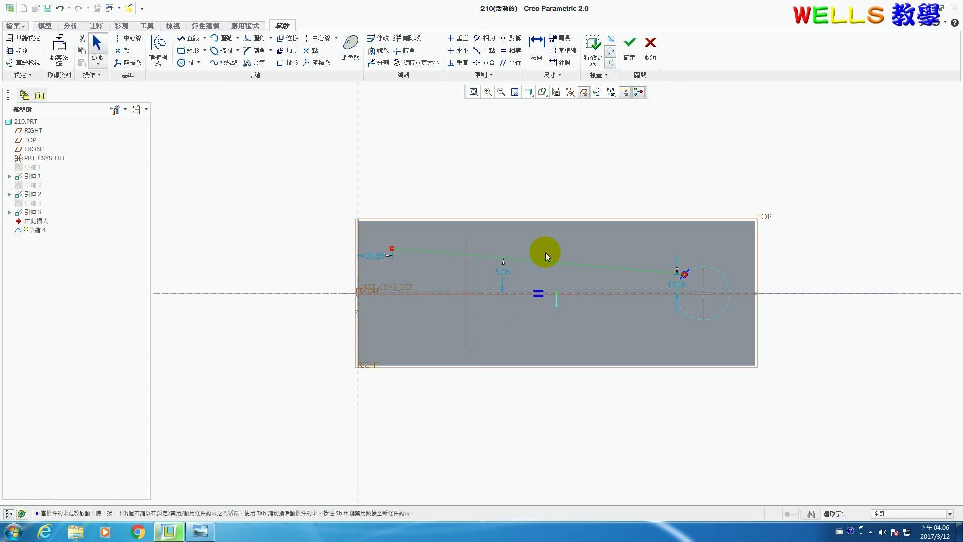
# - Mirror the arm's sloped edge about the horizontal centerline and close the profile with a vertical line at each end
pyautogui.click(389, 56)
pyautogui.click(331, 293)
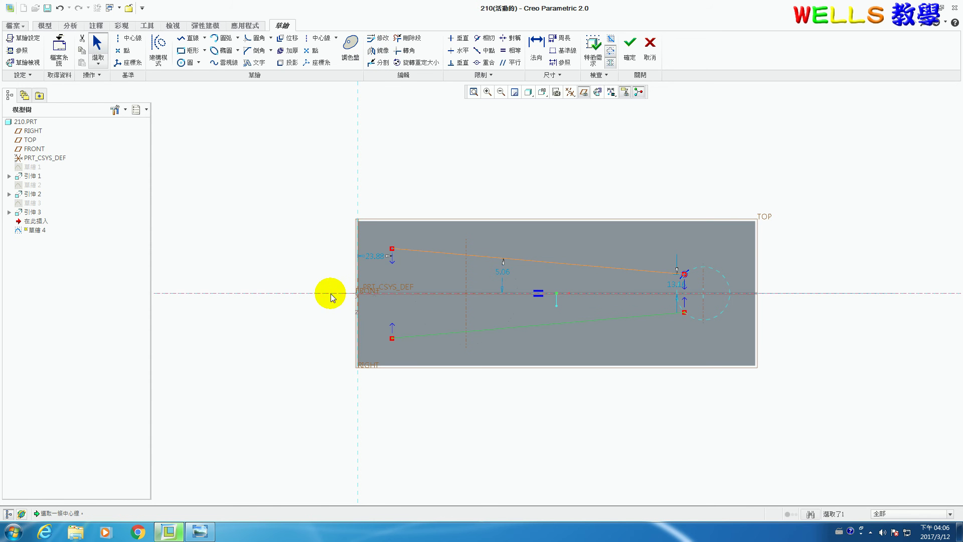
pyautogui.click(189, 38)
pyautogui.click(392, 248)
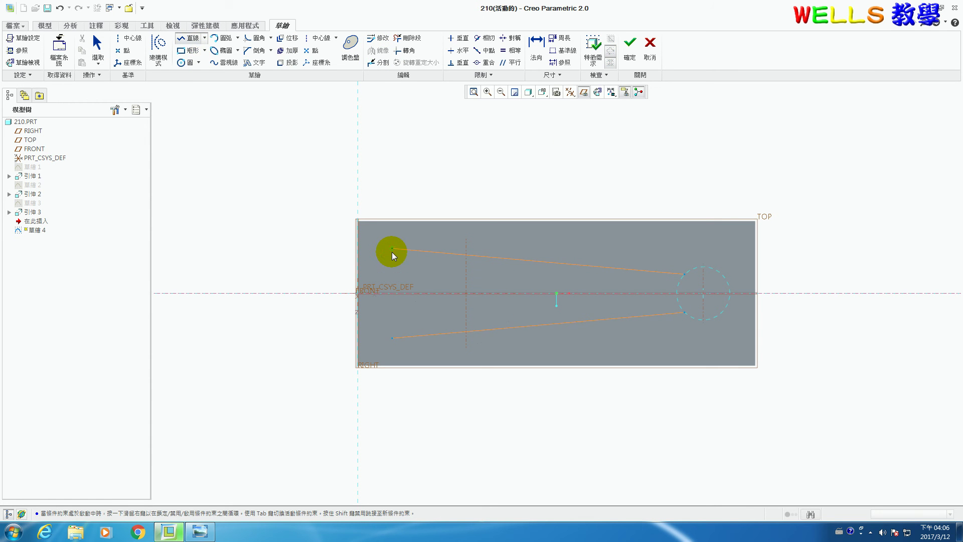
pyautogui.click(392, 338)
pyautogui.middleClick(394, 343)
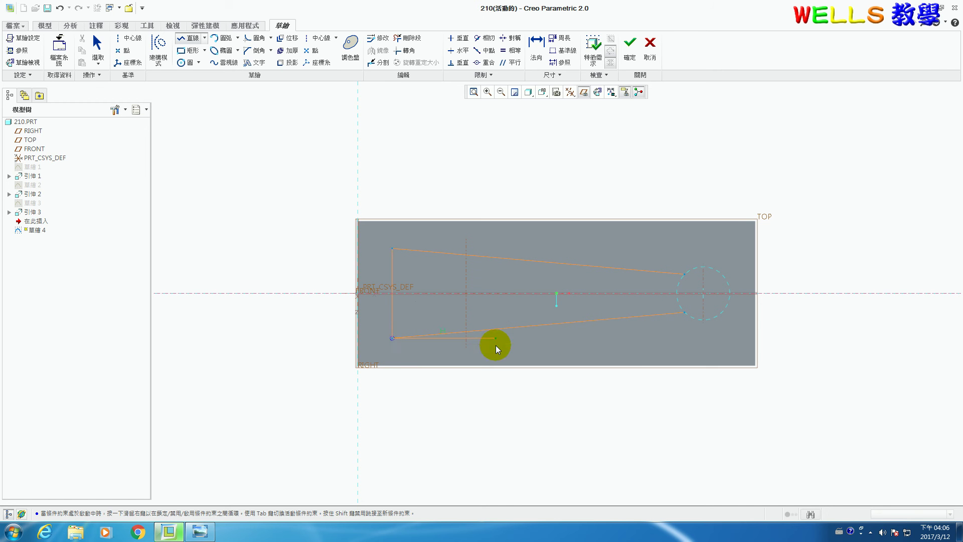
pyautogui.click(685, 275)
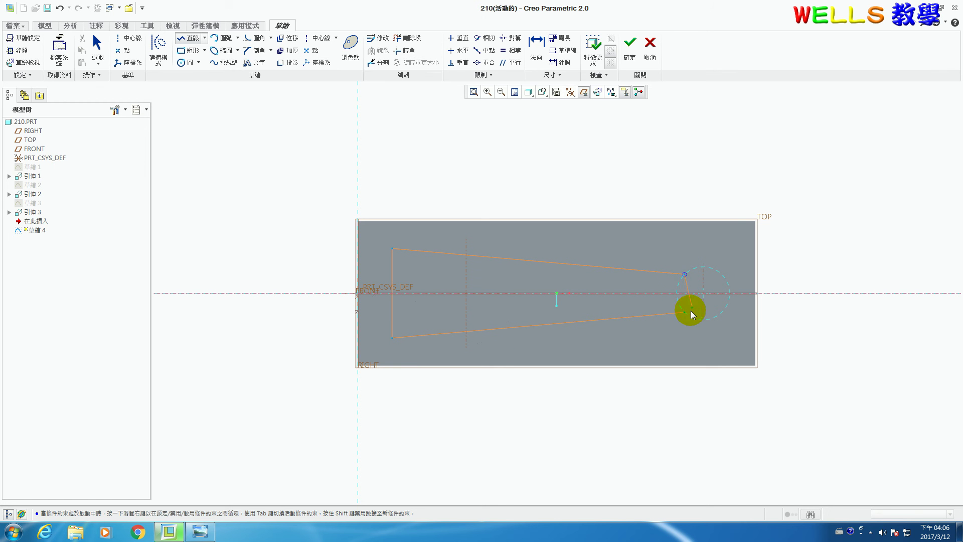
pyautogui.click(685, 313)
pyautogui.middleClick(672, 344)
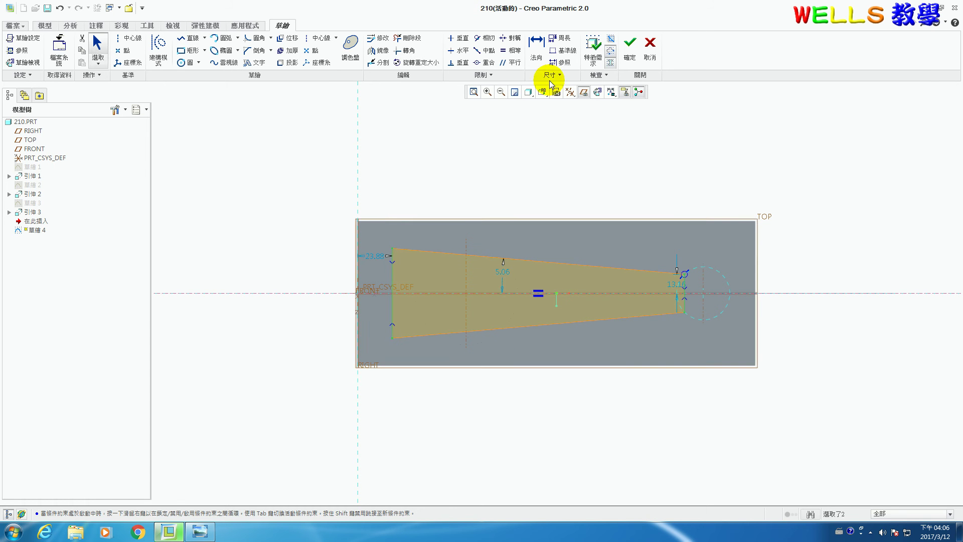
# - Dimension the horizontal distance between the arm profile's narrow end and the small boss's center
pyautogui.click(531, 52)
pyautogui.scroll(2, 685, 304)
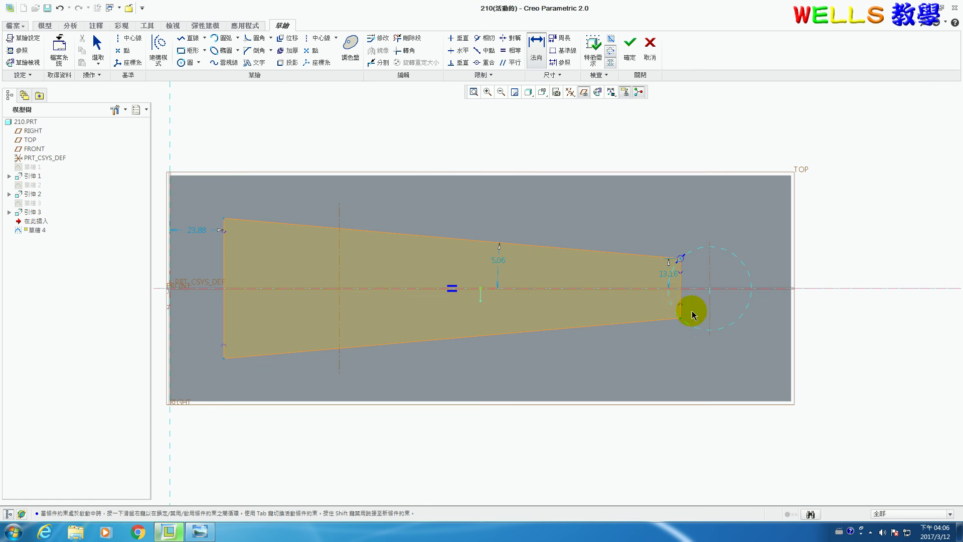
pyautogui.click(682, 300)
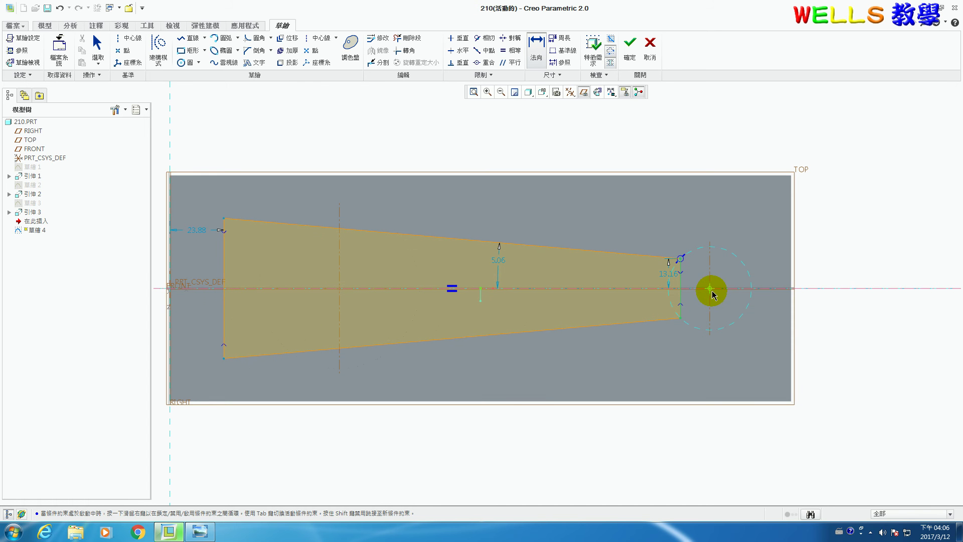
pyautogui.click(711, 291)
pyautogui.middleClick(695, 350)
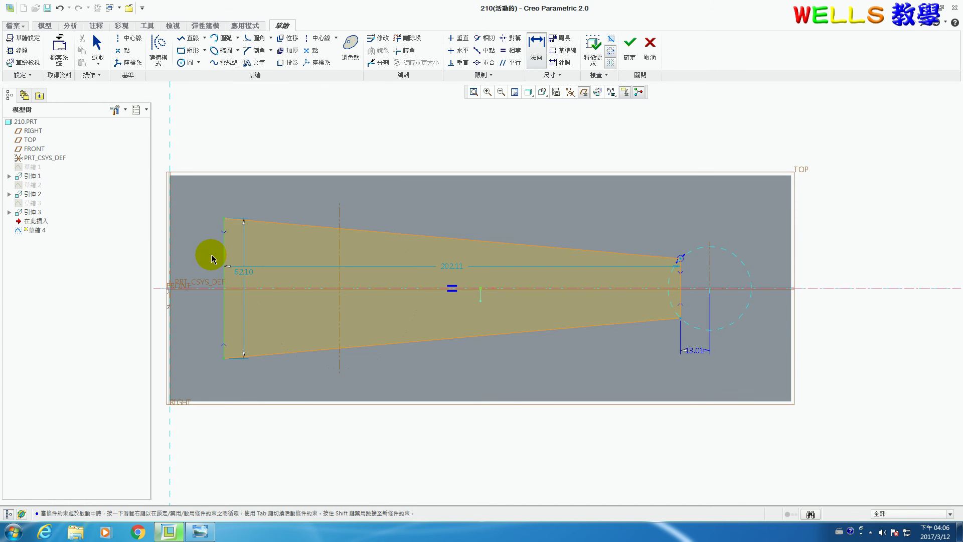
# - Dimension the height of the arm profile's wide end and its distance from the RIGHT plane
pyautogui.scroll(2, 185, 255)
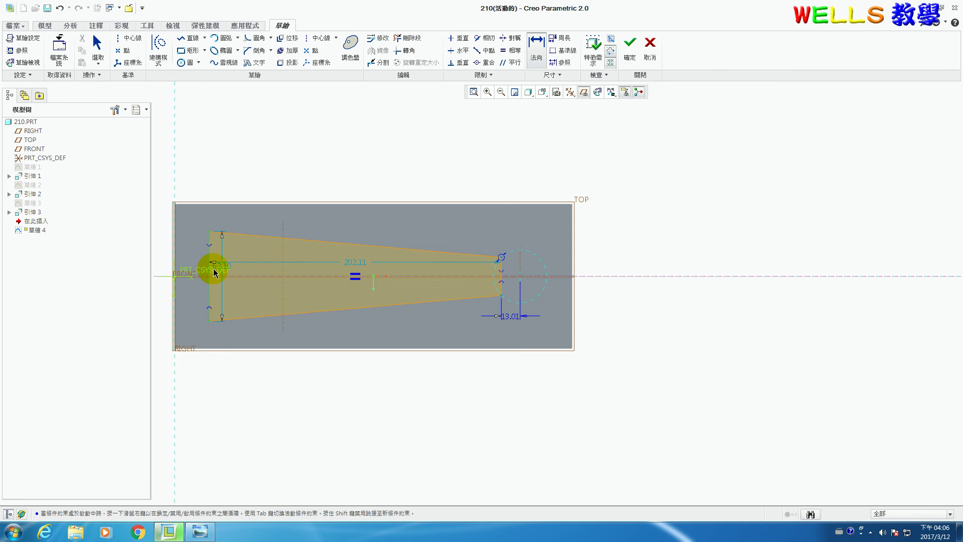
pyautogui.keyDown('shift'); pyautogui.moveTo(215, 273); pyautogui.dragTo(339, 274, button='middle'); pyautogui.keyUp('shift')
pyautogui.middleClick(279, 273)
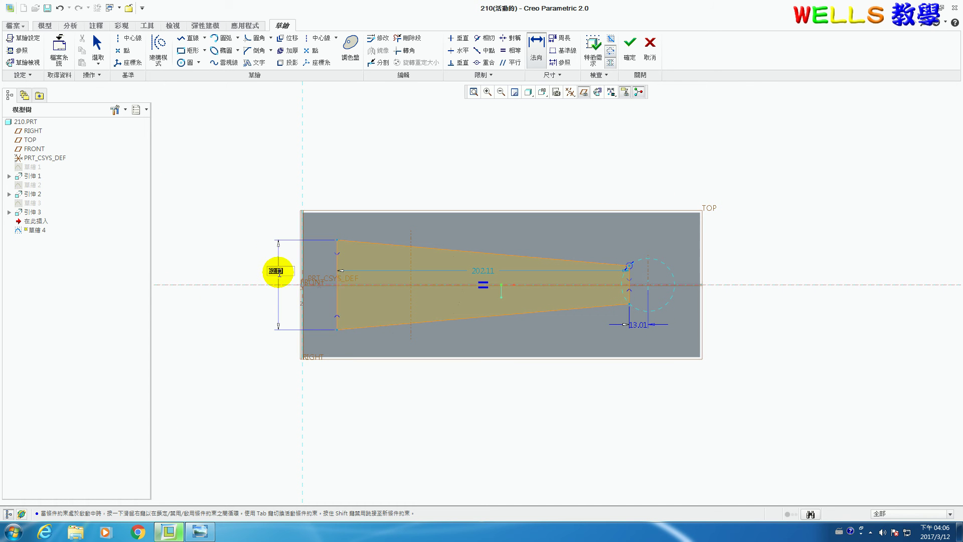
pyautogui.write('62.10')
pyautogui.press('Return')
pyautogui.click(300, 314)
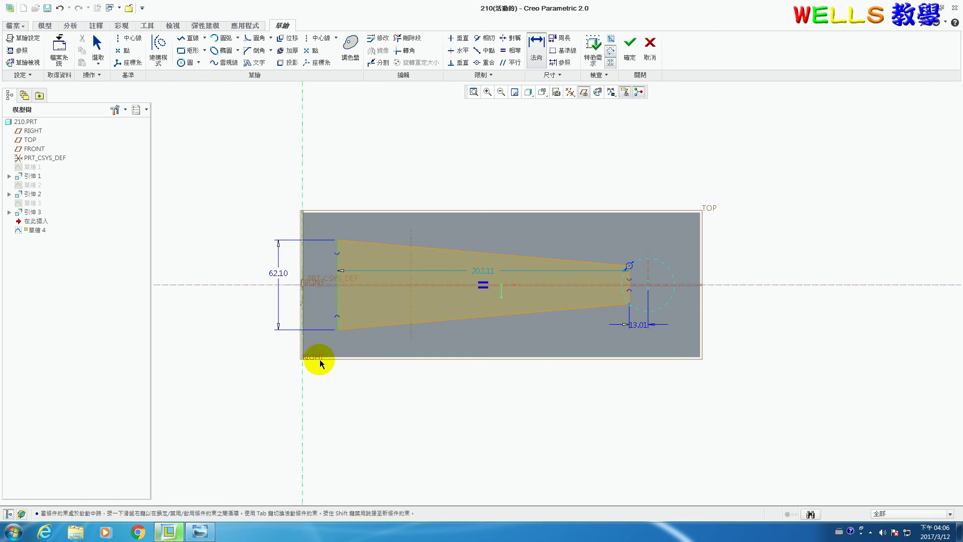
pyautogui.middleClick(318, 382)
pyautogui.middleClick(381, 402)
# - Set the narrow end's offset from the boss center to 8, the wide end's height to 55 and its RIGHT-plane offset to 18, finishing the sketch
pyautogui.moveTo(220, 168)
pyautogui.mouseDown()
pyautogui.moveTo(267, 351)
pyautogui.moveTo(702, 438)
pyautogui.mouseUp()
pyautogui.rightClick(536, 287)
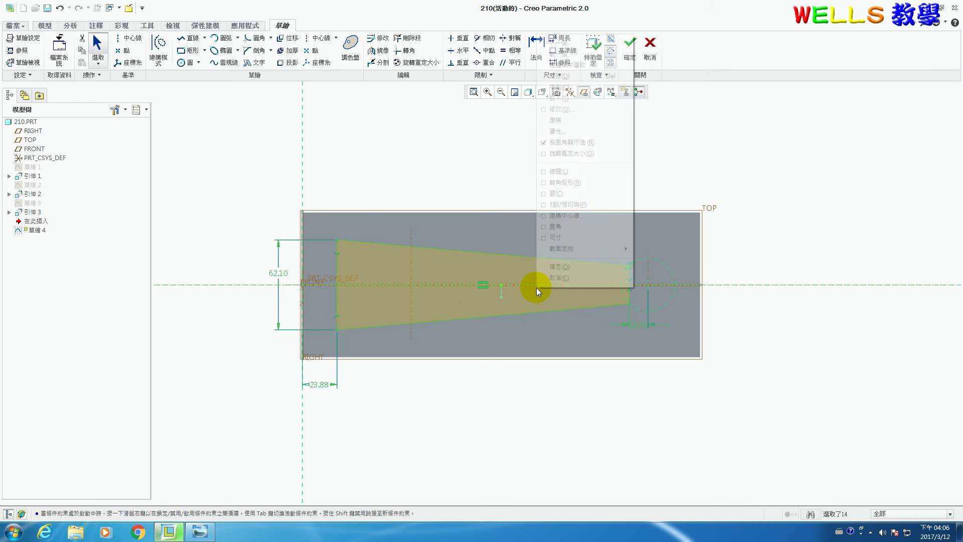
pyautogui.click(577, 109)
pyautogui.doubleClick(315, 131)
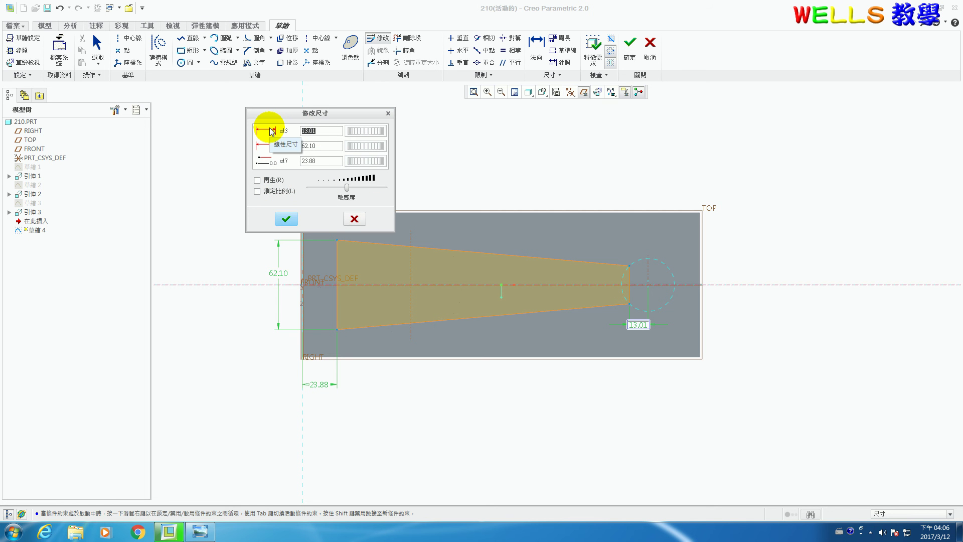
pyautogui.write('8')
pyautogui.press('Return')
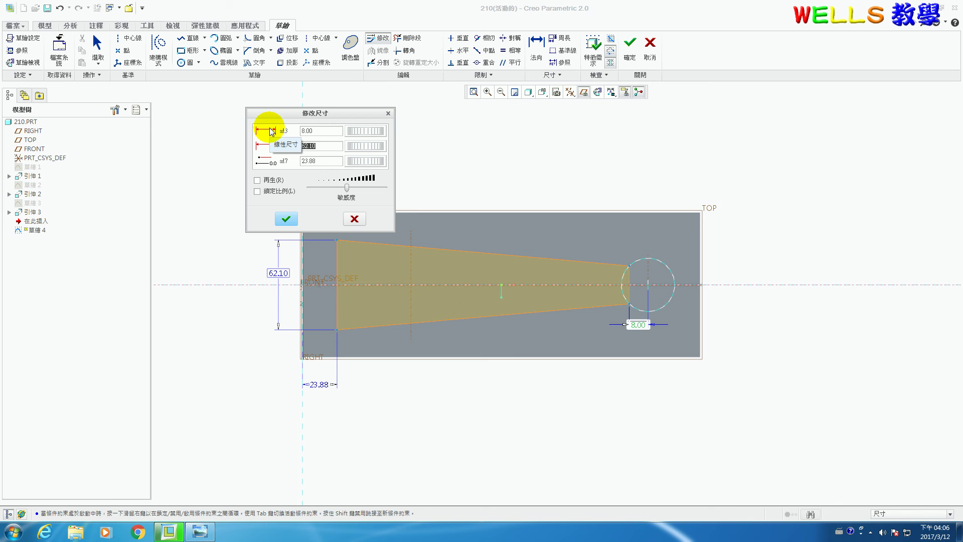
pyautogui.write('55')
pyautogui.press('Return')
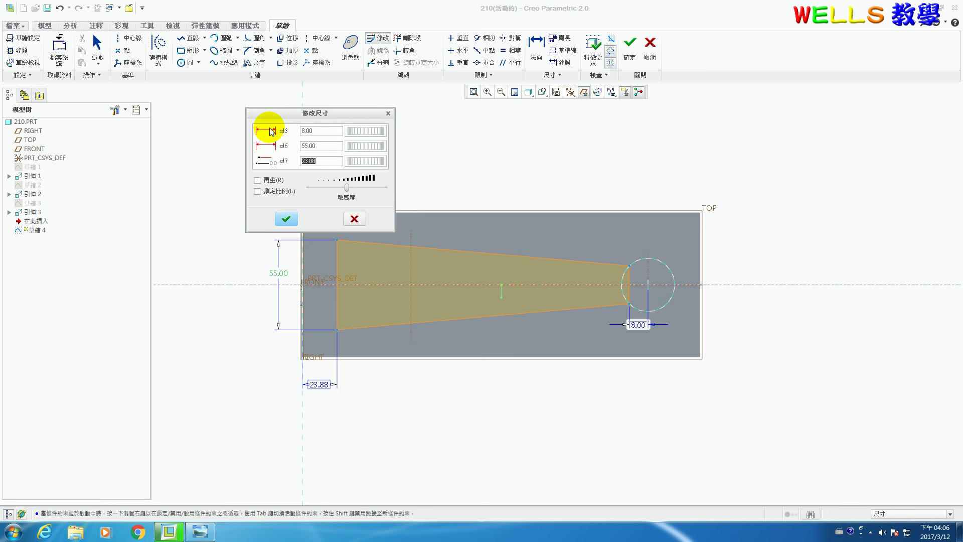
pyautogui.write('18')
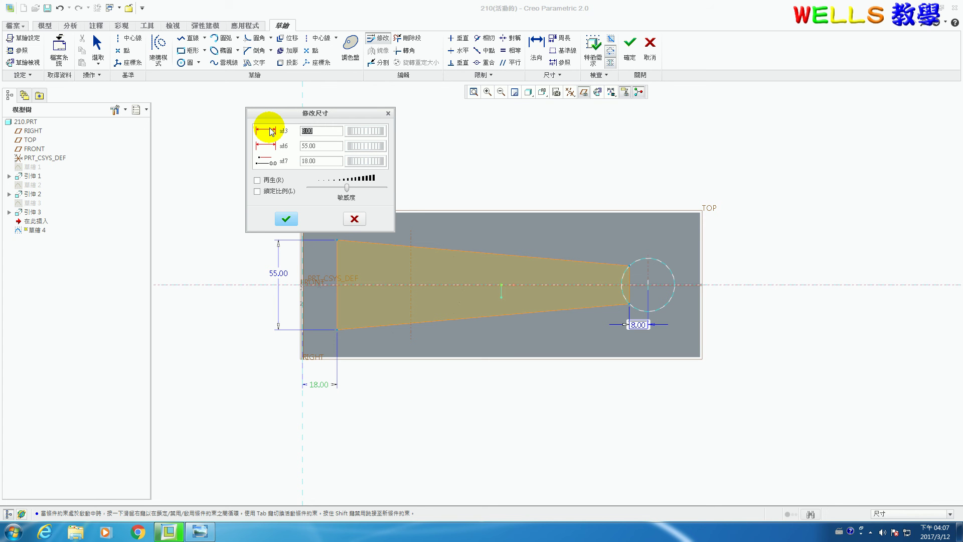
pyautogui.click(286, 219)
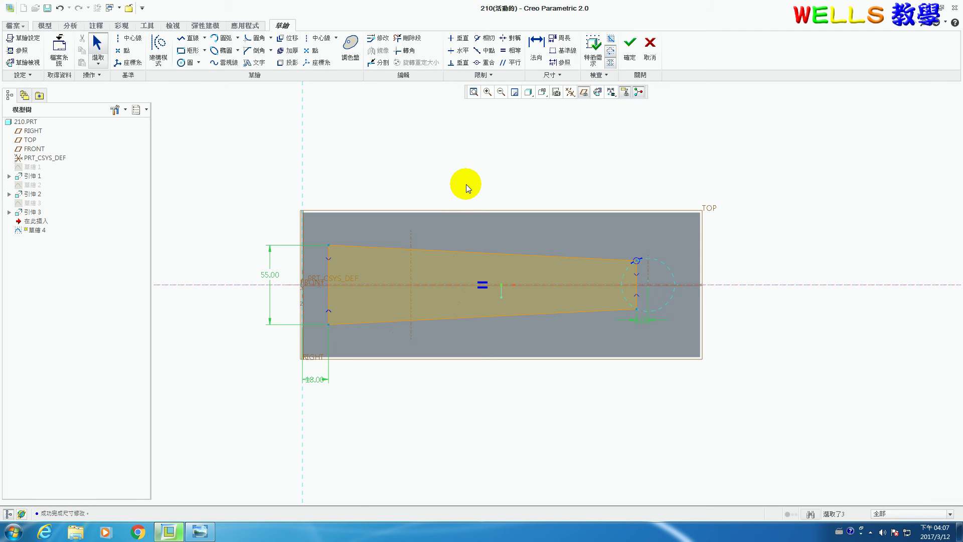
pyautogui.click(630, 50)
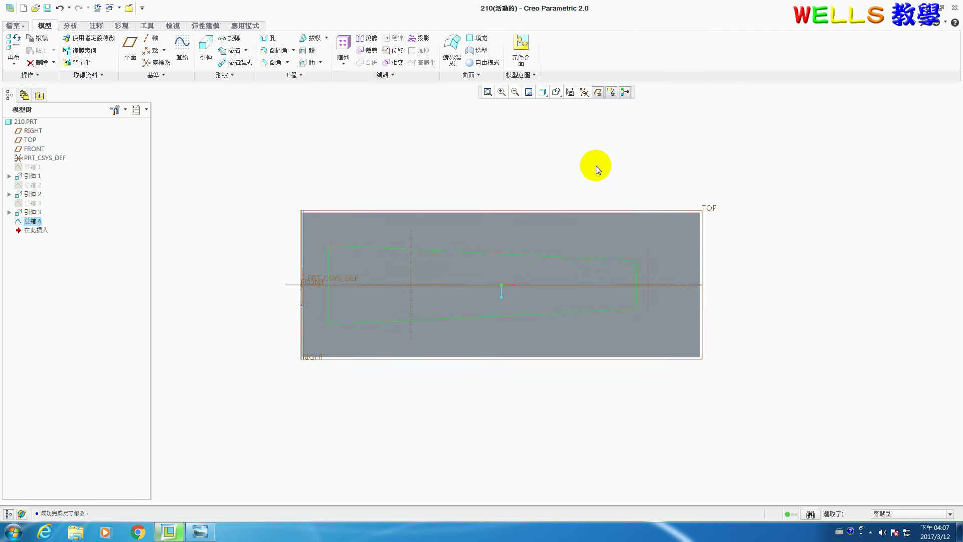
# - Extrude the tapered arm sketch upward by 10 from the base plate
pyautogui.moveTo(596, 165); pyautogui.dragTo(495, 232, button='middle')
pyautogui.hotkey('ctrl', 'd')
pyautogui.click(206, 50)
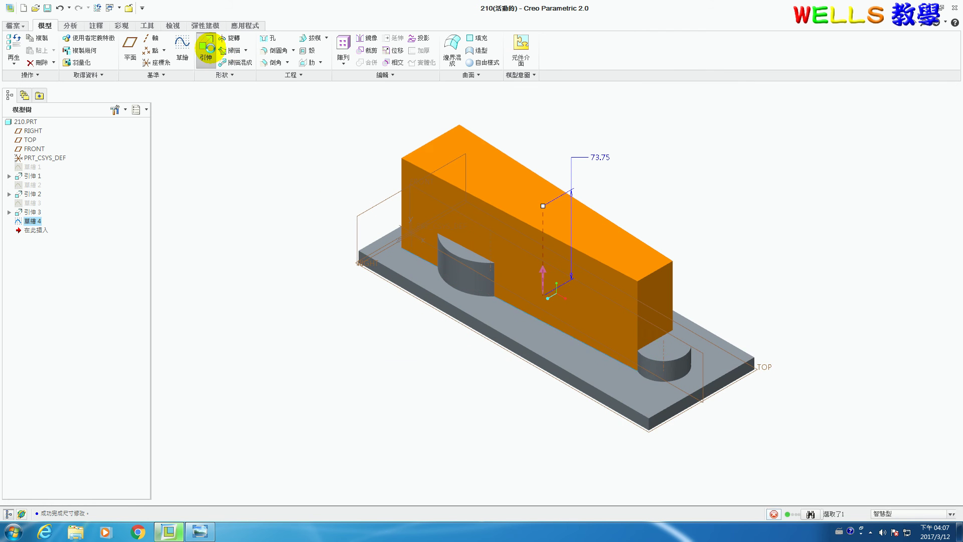
pyautogui.write('10')
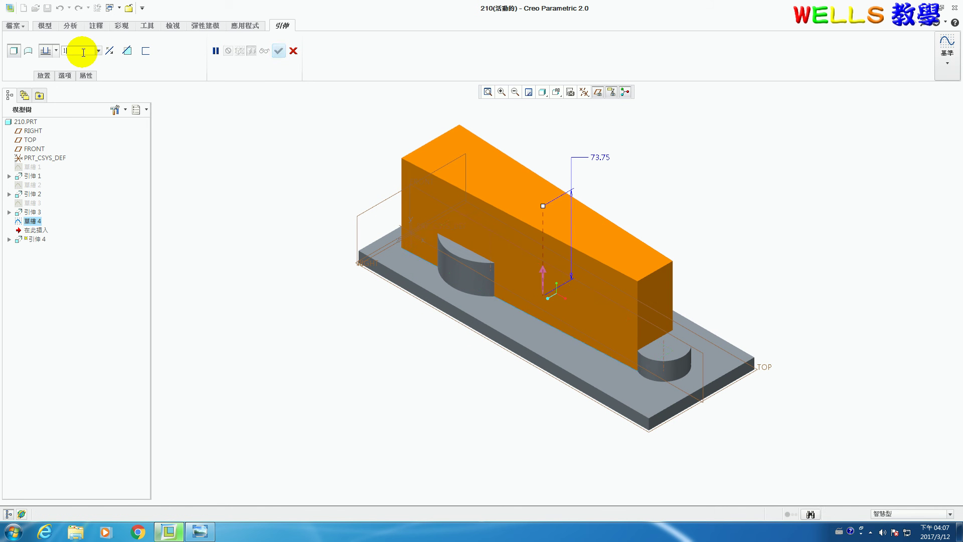
pyautogui.press('Return')
pyautogui.middleClick(264, 182)
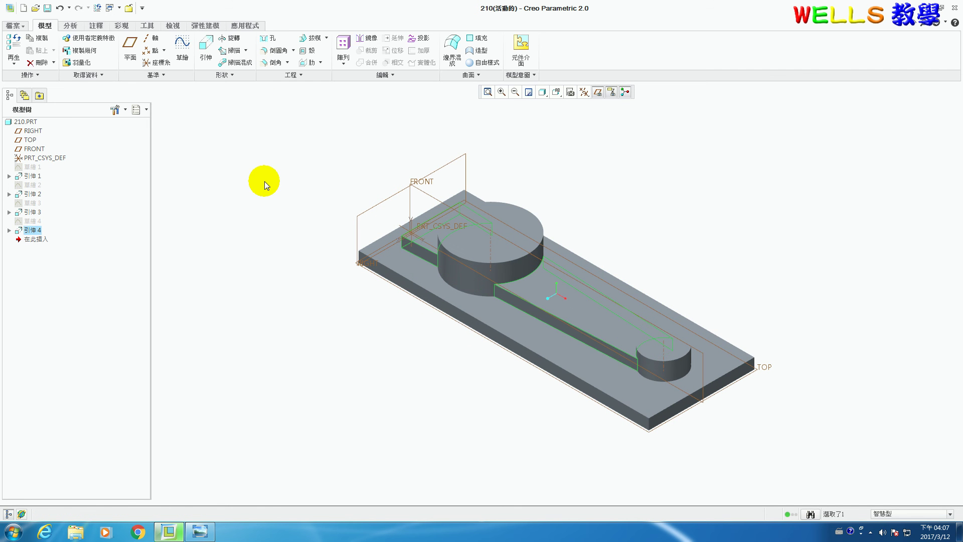
# - Start a new sketch on the large boss's upper face, oriented by the RIGHT plane
pyautogui.click(449, 272)
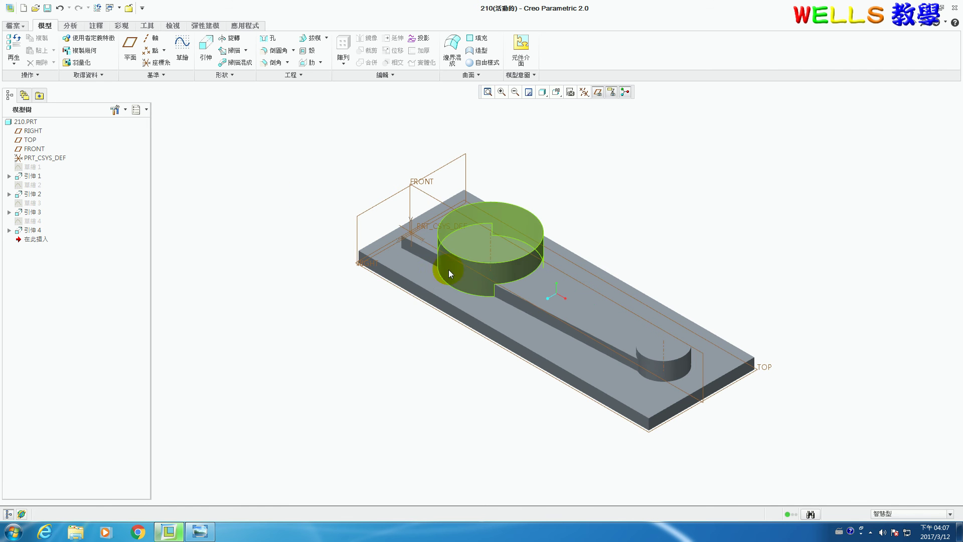
pyautogui.press('Escape')
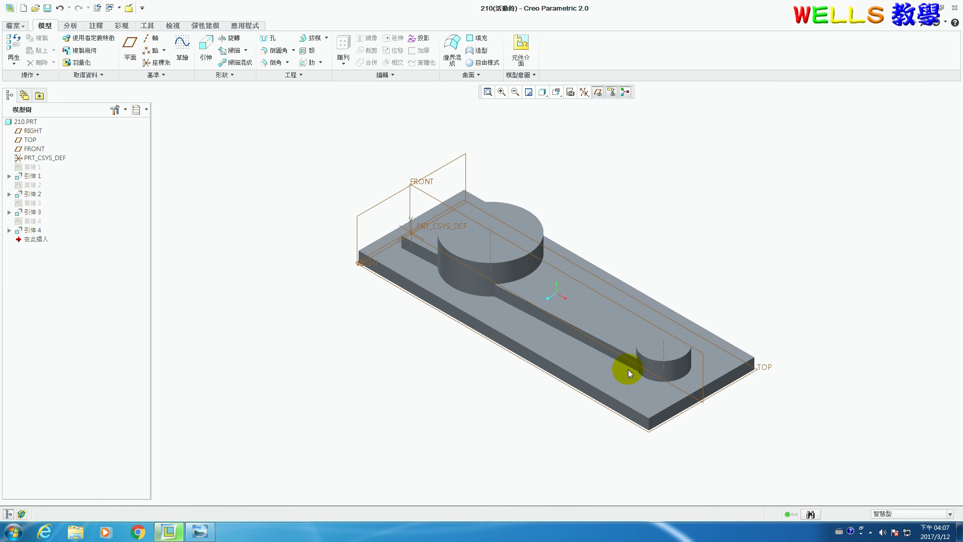
pyautogui.click(182, 44)
pyautogui.click(466, 239)
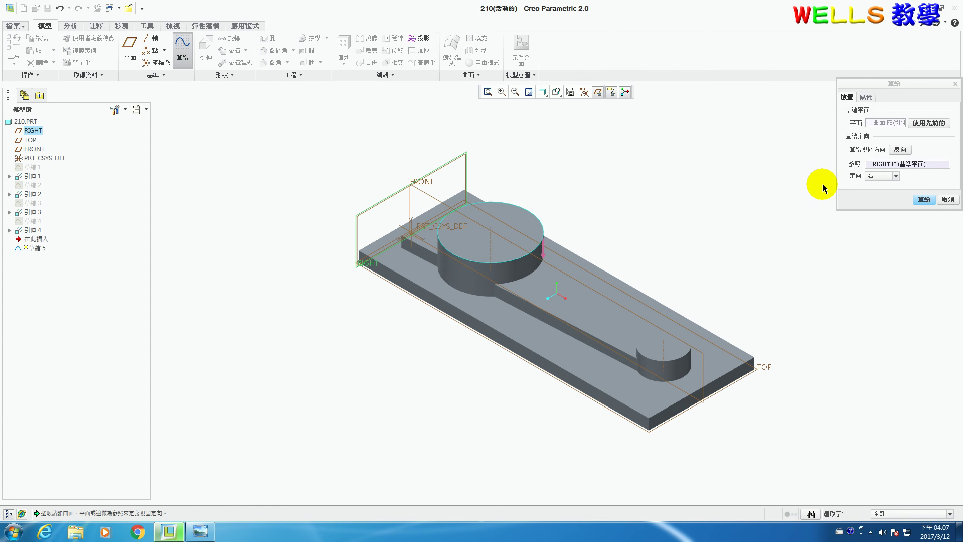
pyautogui.click(923, 199)
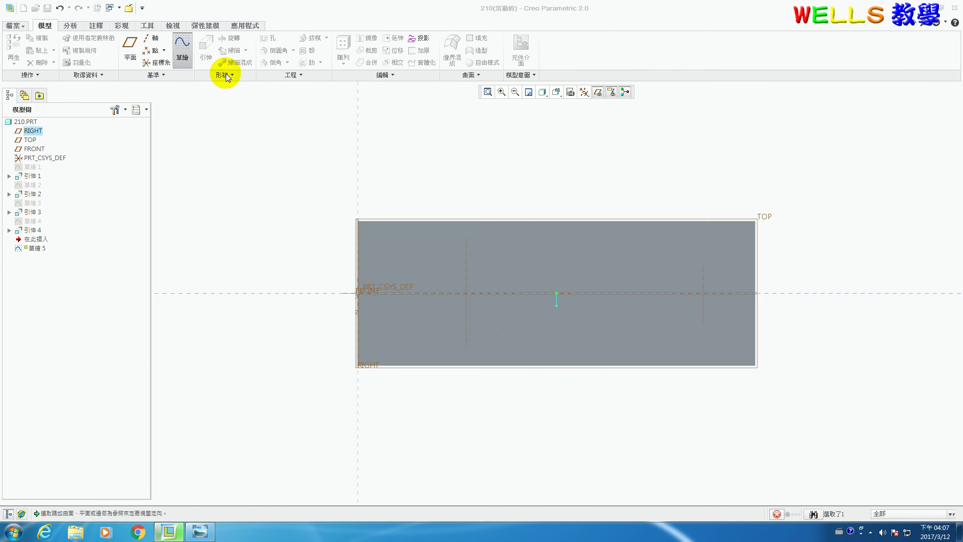
# - Sketch a circle concentric with the large boss, set its diameter to 45 and finish the sketch
pyautogui.click(199, 62)
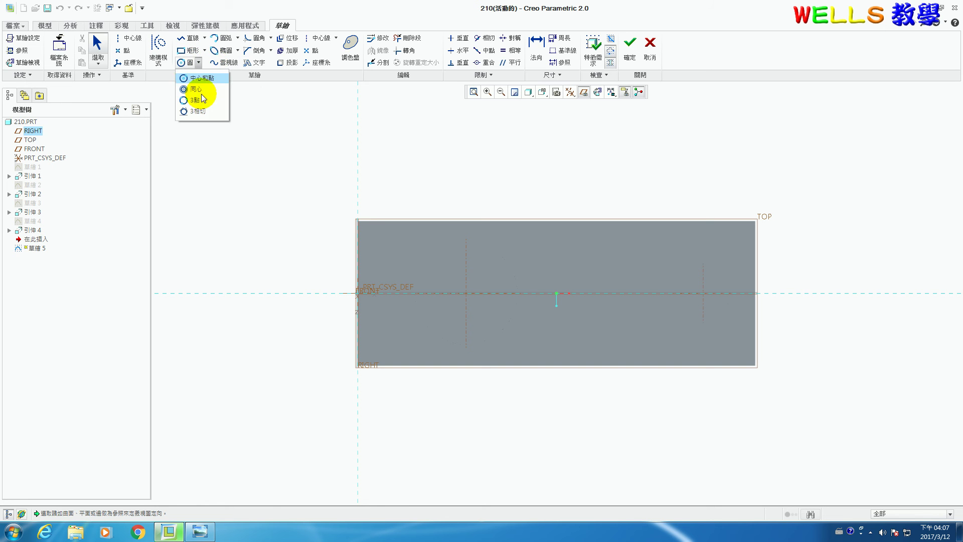
pyautogui.click(191, 88)
pyautogui.click(433, 255)
pyautogui.click(449, 277)
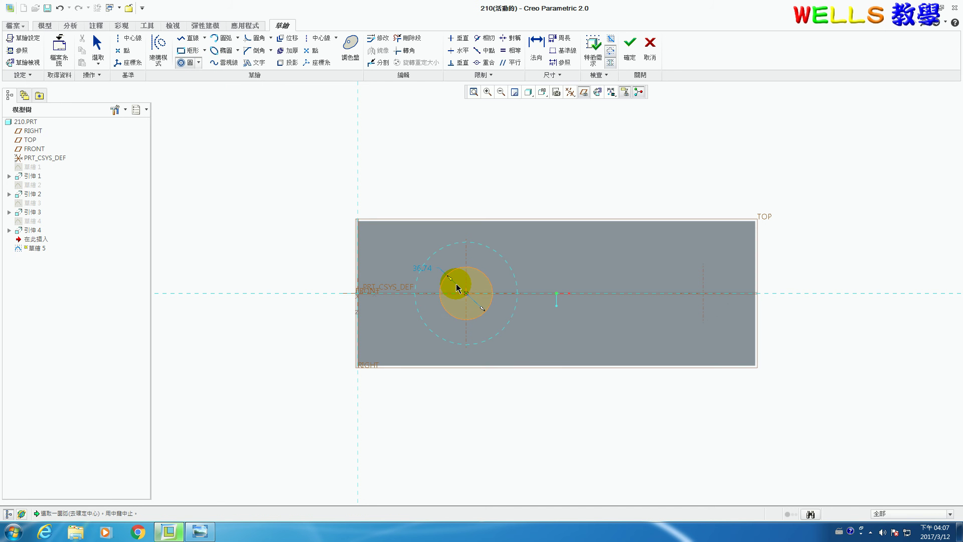
pyautogui.middleClick(432, 270)
pyautogui.doubleClick(431, 269)
pyautogui.write('45')
pyautogui.press('Return')
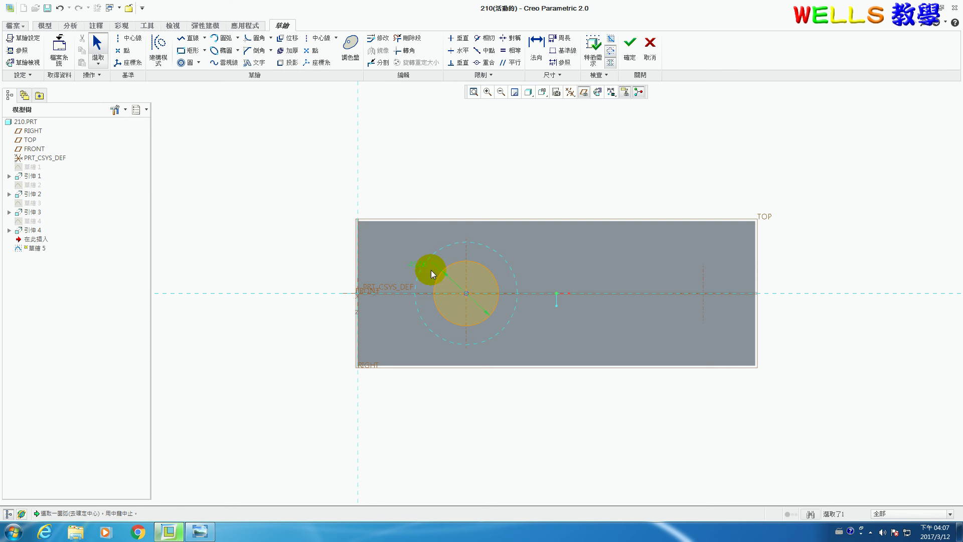
pyautogui.click(630, 46)
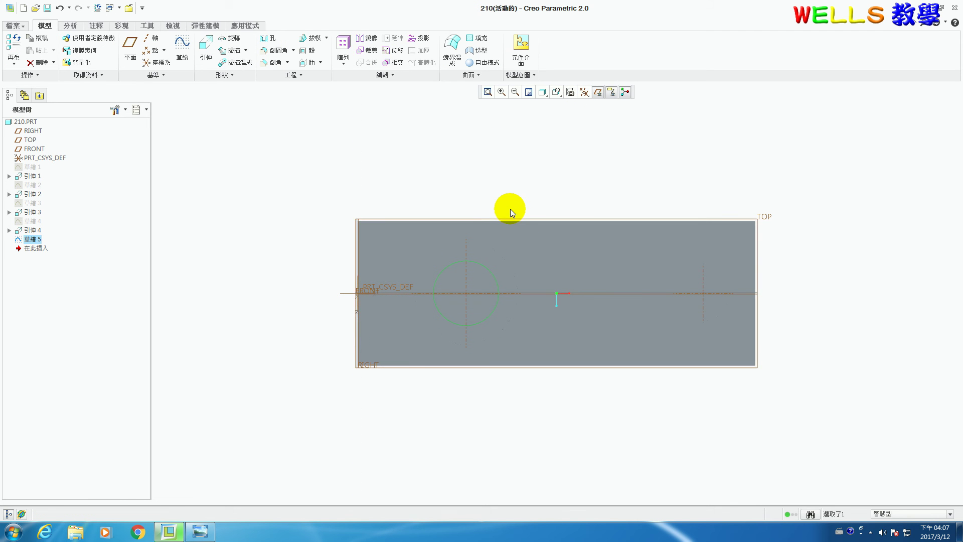
# - Extrude the circle downward as a material-removing cut 24 deep into the large boss
pyautogui.hotkey('ctrl', 'd')
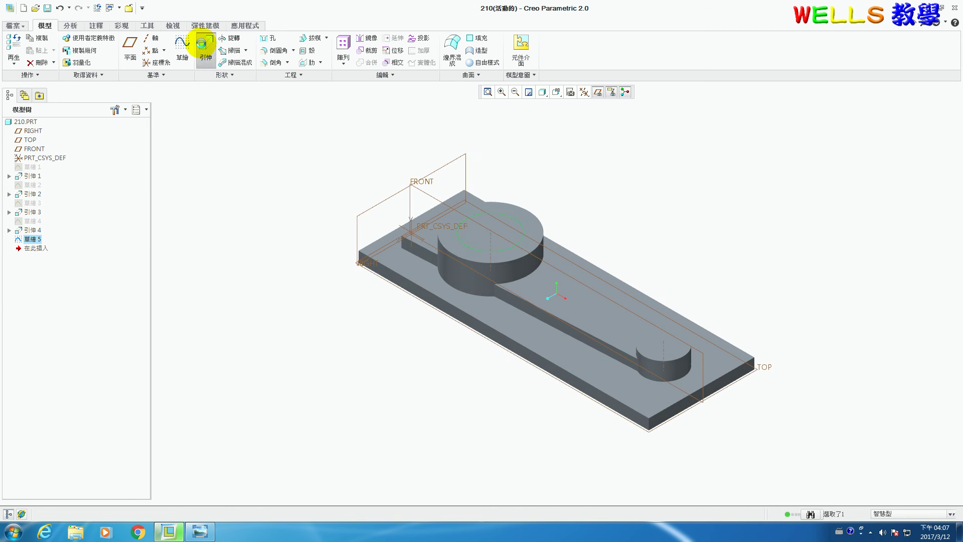
pyautogui.click(201, 44)
pyautogui.click(110, 50)
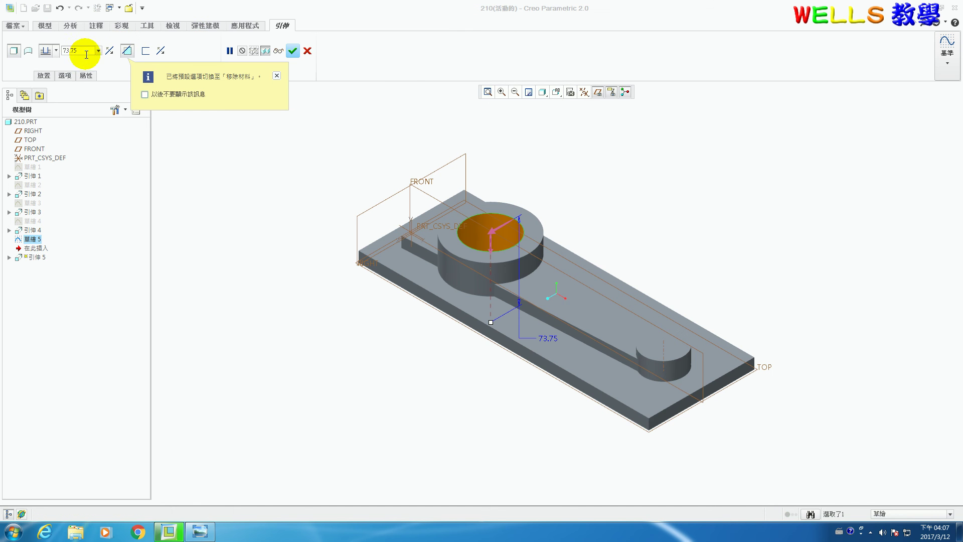
pyautogui.doubleClick(80, 53)
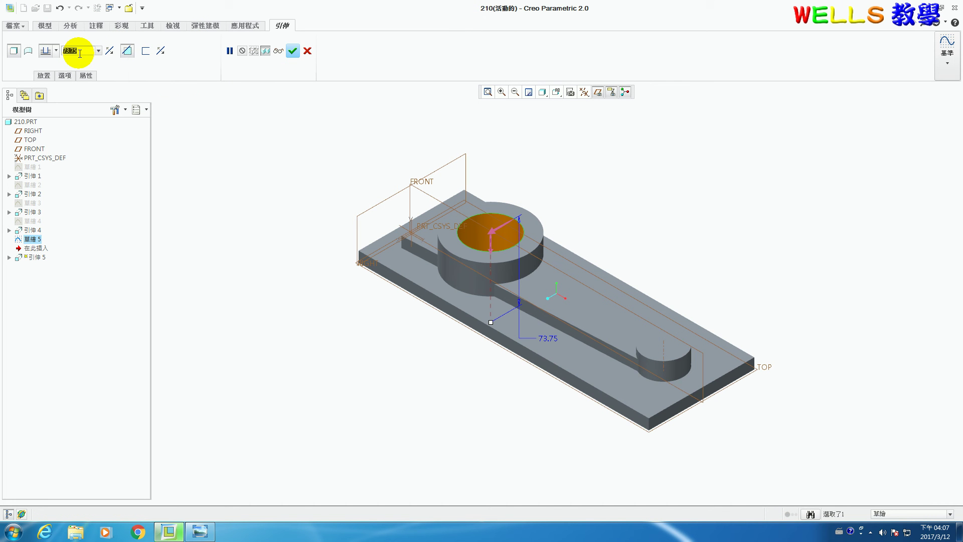
pyautogui.write('24')
pyautogui.press('Return')
pyautogui.click(290, 53)
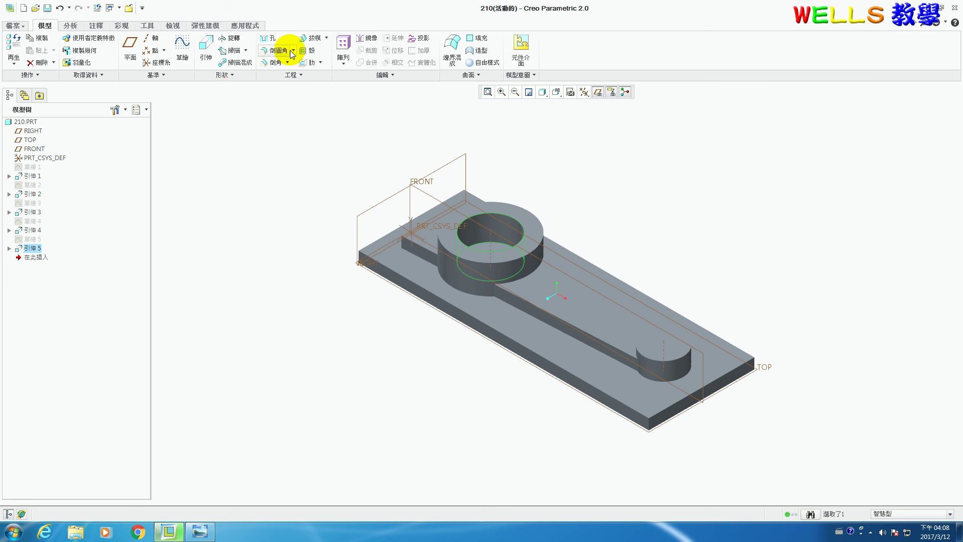
# - Start a new sketch on the small boss's upper face, oriented by the RIGHT plane
pyautogui.click(182, 51)
pyautogui.click(665, 347)
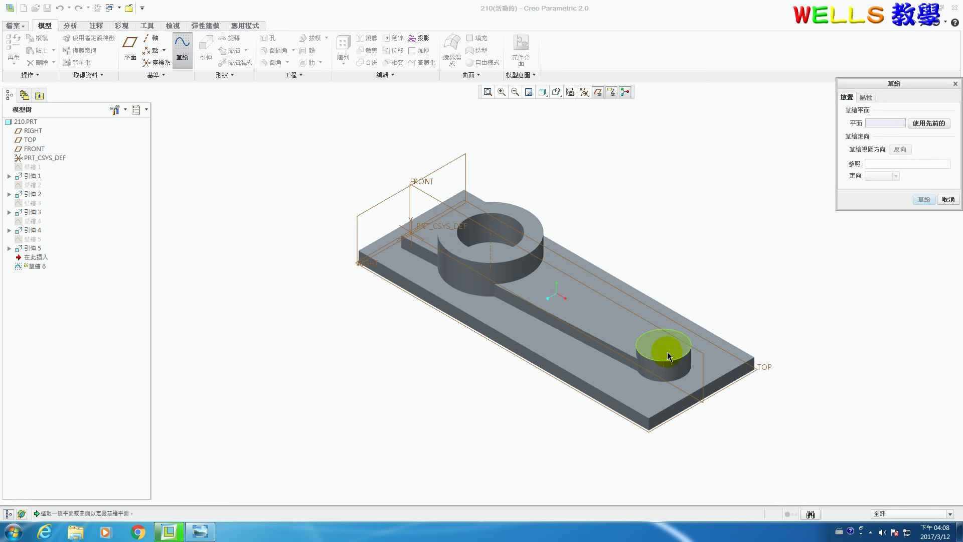
pyautogui.click(908, 199)
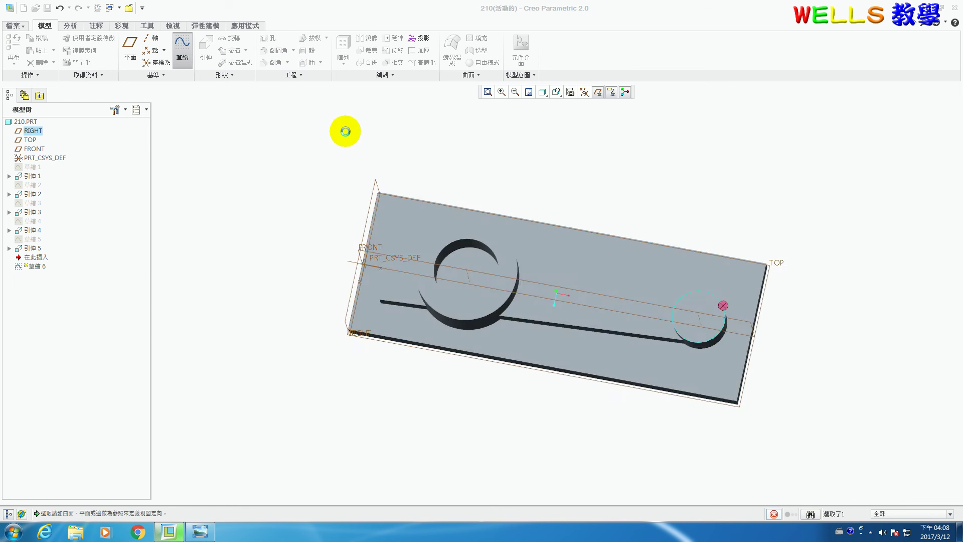
# - Sketch a circle concentric with the small boss, set its diameter to 17 and finish the sketch
pyautogui.click(184, 63)
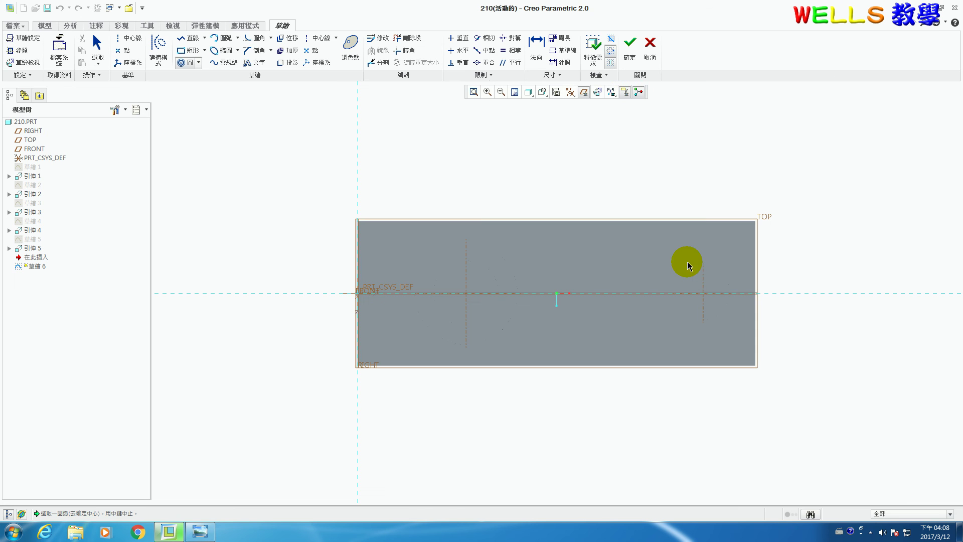
pyautogui.click(716, 276)
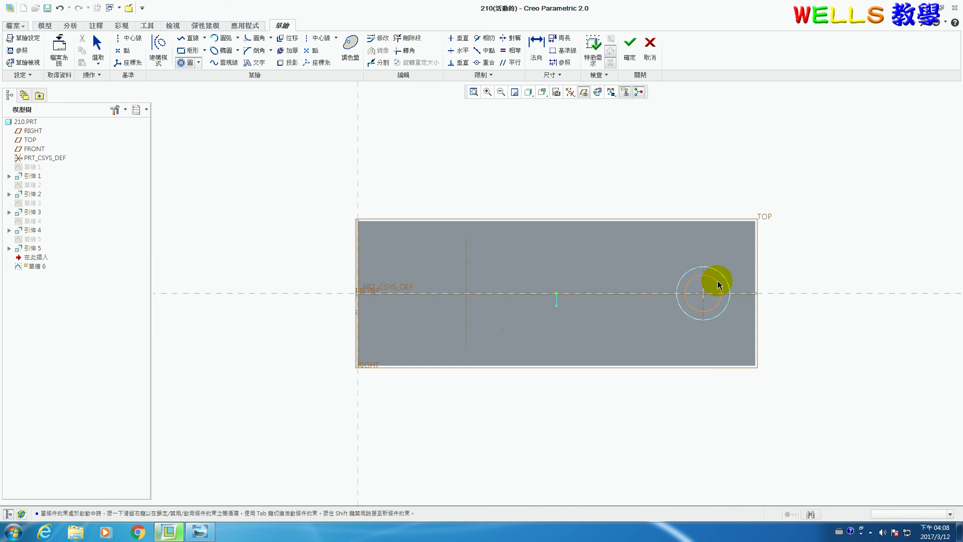
pyautogui.click(715, 284)
pyautogui.middleClick(674, 282)
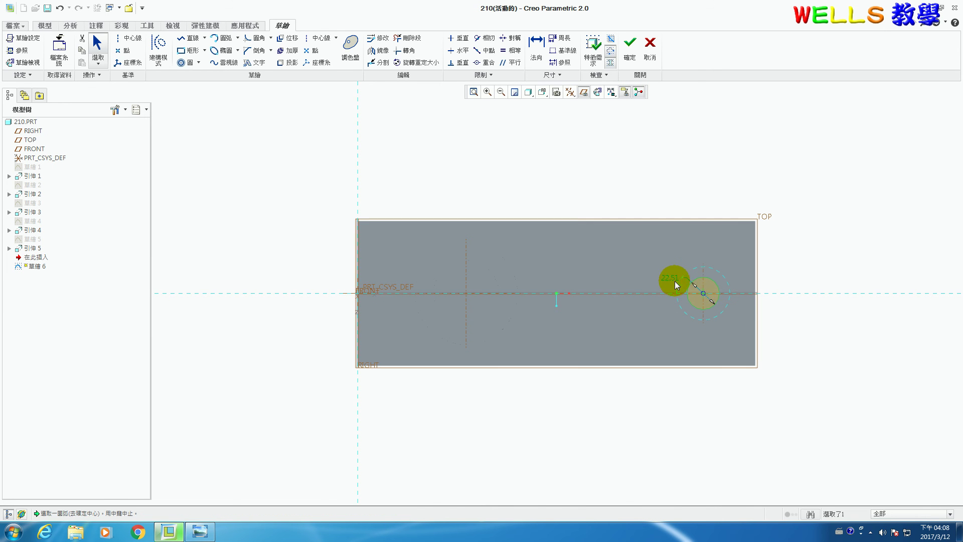
pyautogui.doubleClick(671, 278)
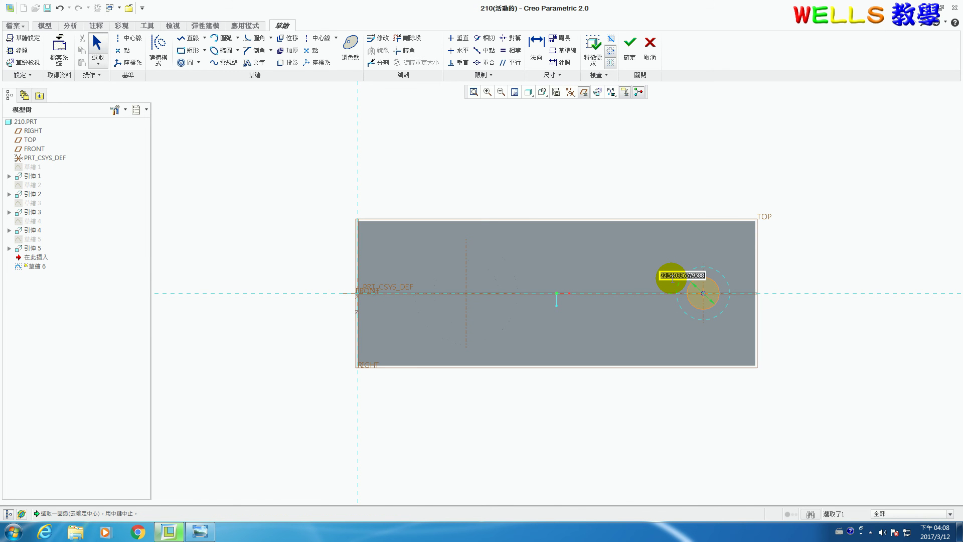
pyautogui.press('Return')
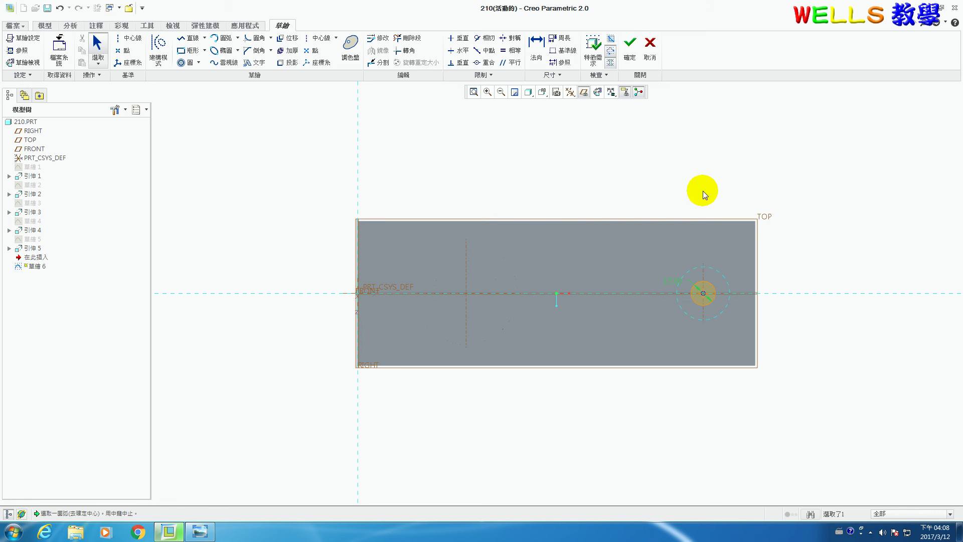
pyautogui.click(630, 43)
# - Extrude the circle downward as a material-removing cut 10 deep into the small boss
pyautogui.hotkey('ctrl', 'd')
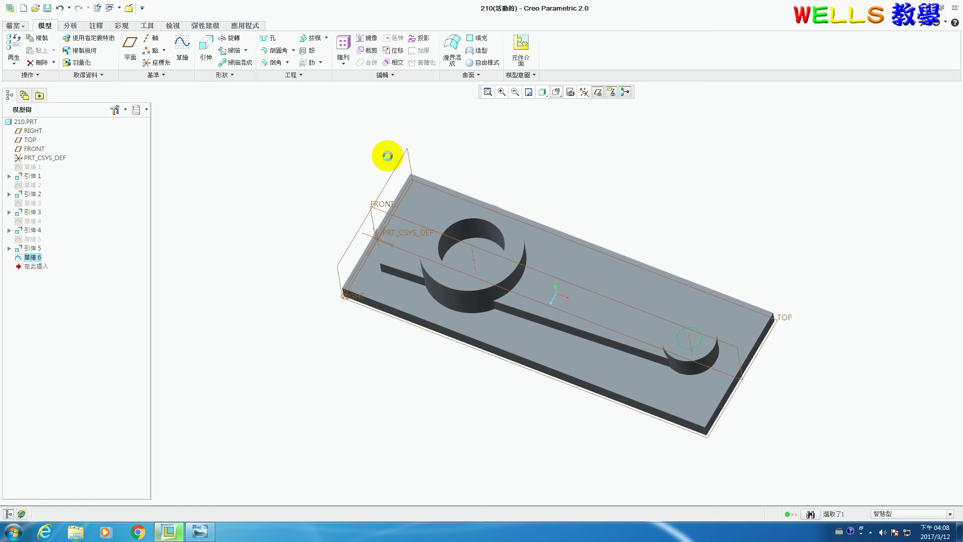
pyautogui.click(205, 49)
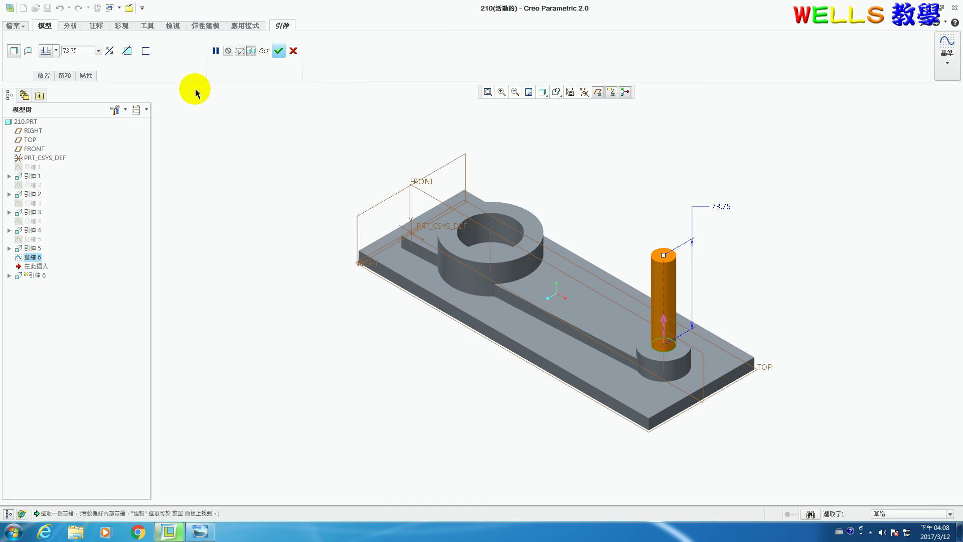
pyautogui.click(126, 50)
pyautogui.doubleClick(88, 51)
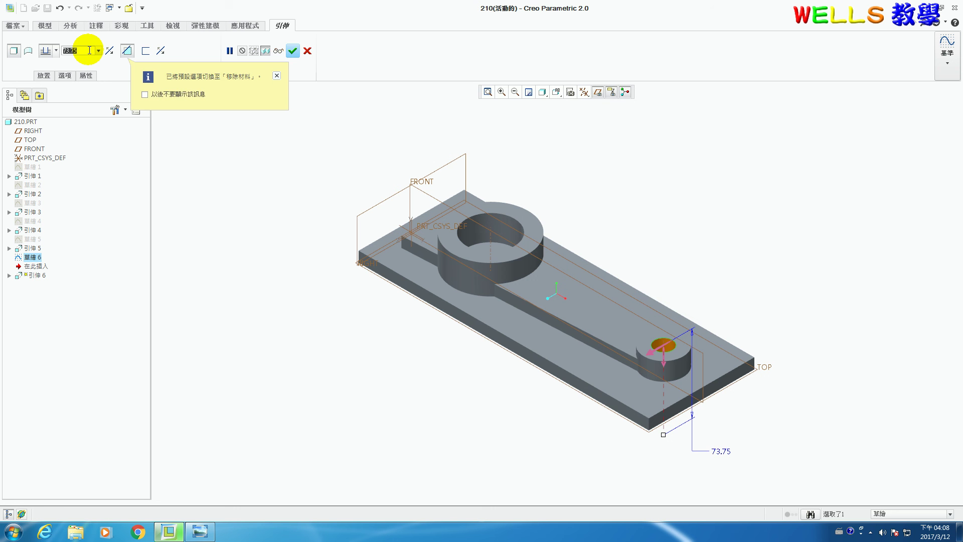
pyautogui.write('10')
pyautogui.press('Return')
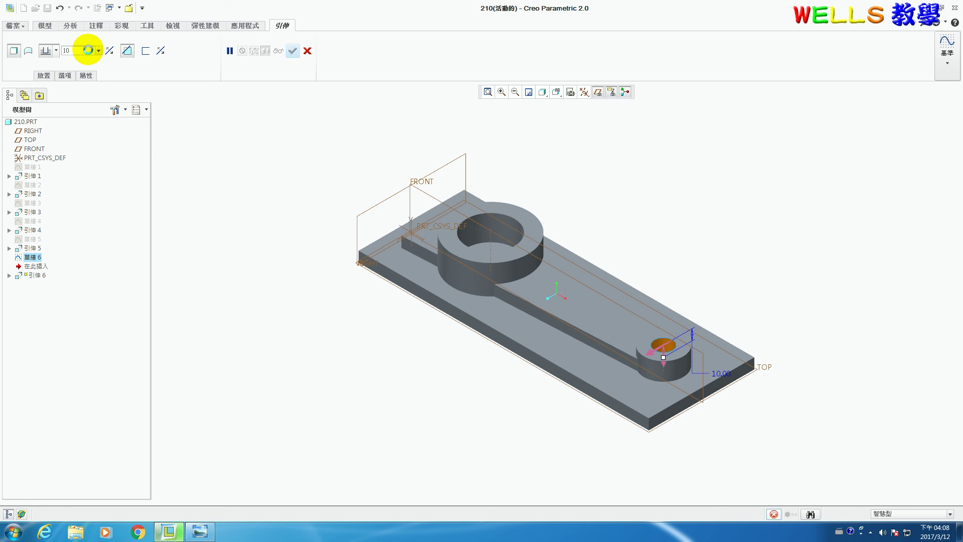
pyautogui.click(292, 52)
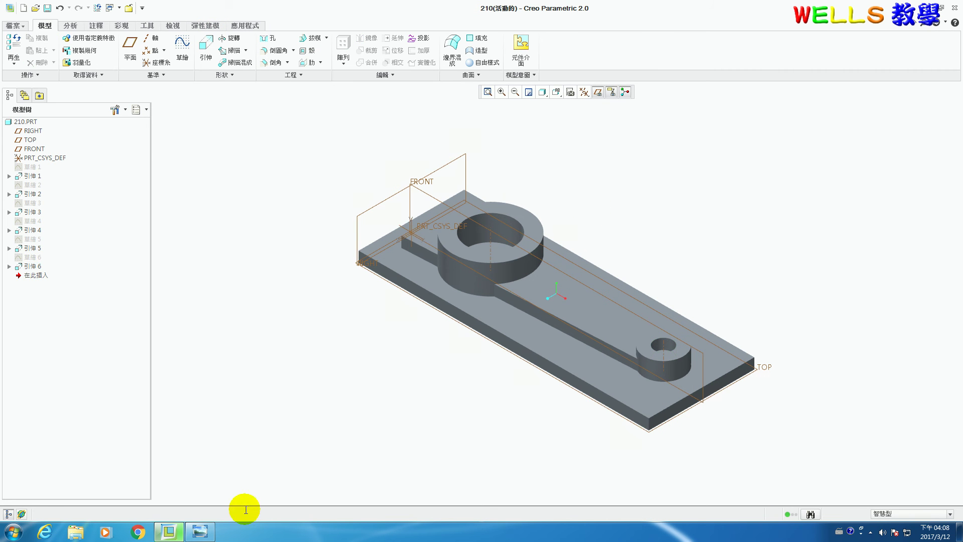
# - Start a draft on the large boss's outer side surface, consulting the reference drawing for the draft requirements
pyautogui.click(201, 527)
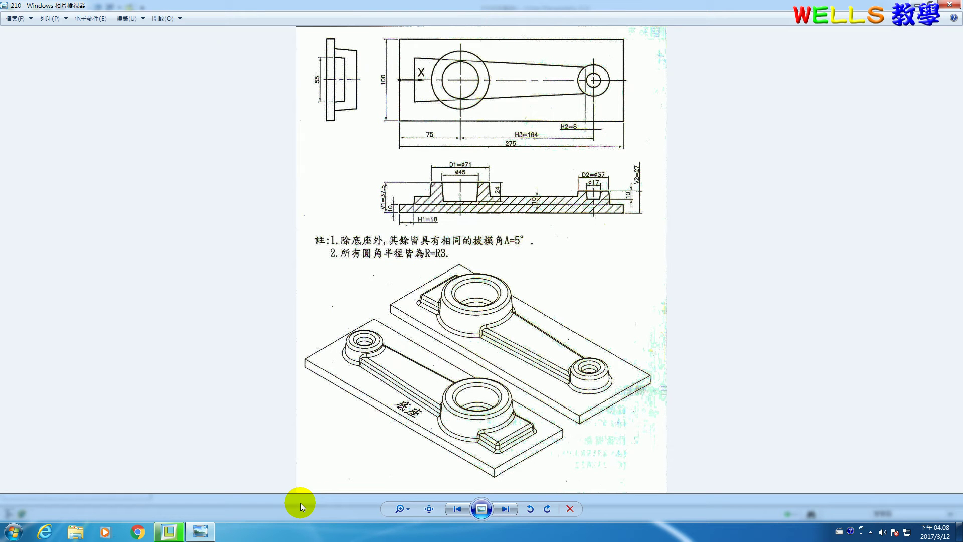
pyautogui.click(171, 531)
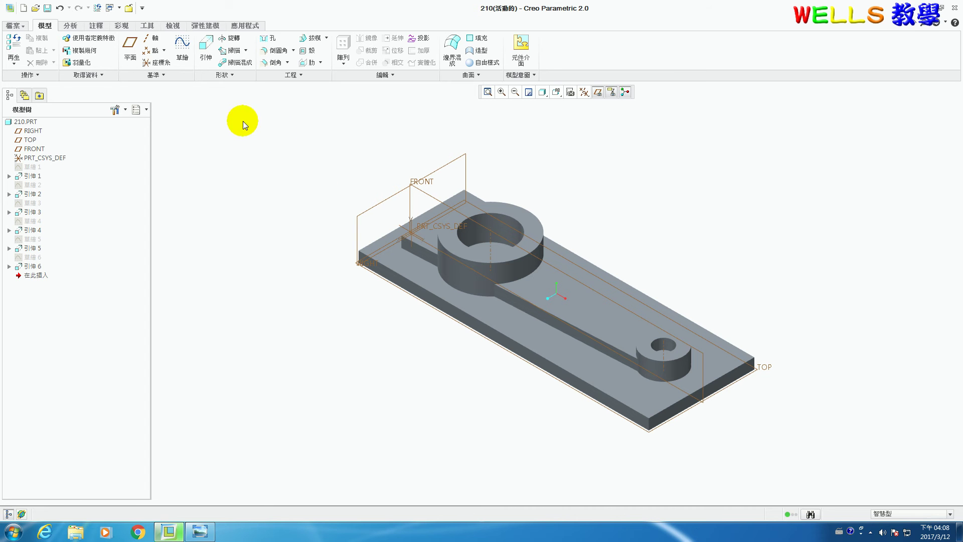
pyautogui.click(313, 39)
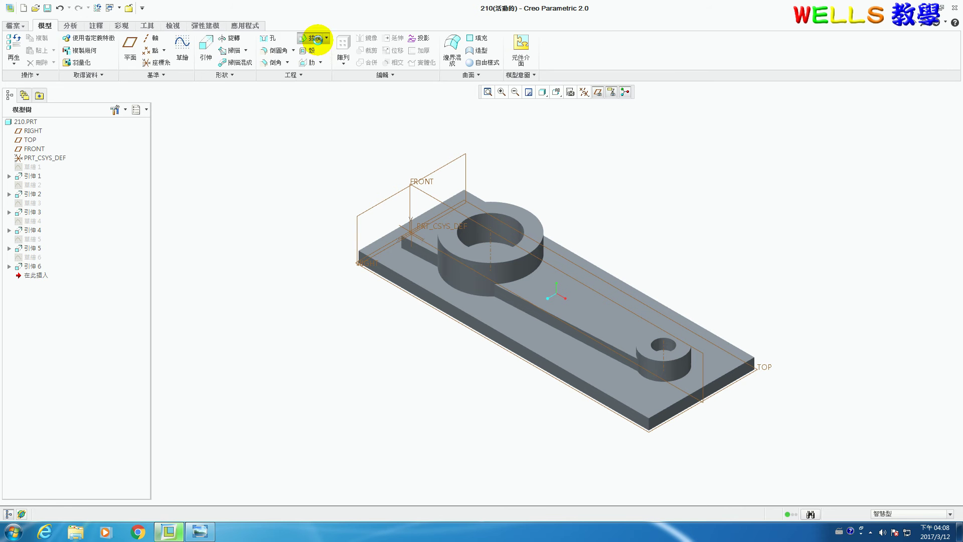
pyautogui.click(462, 276)
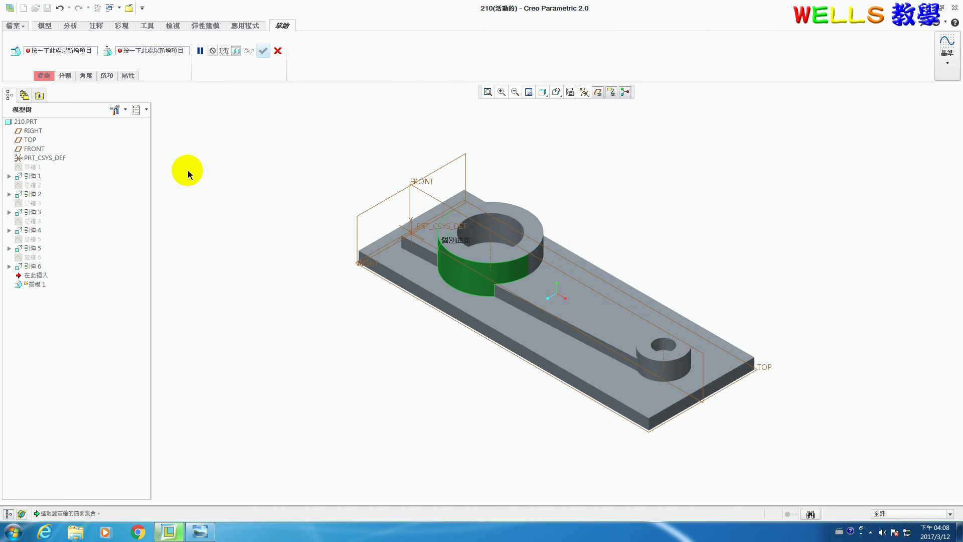
pyautogui.click(200, 531)
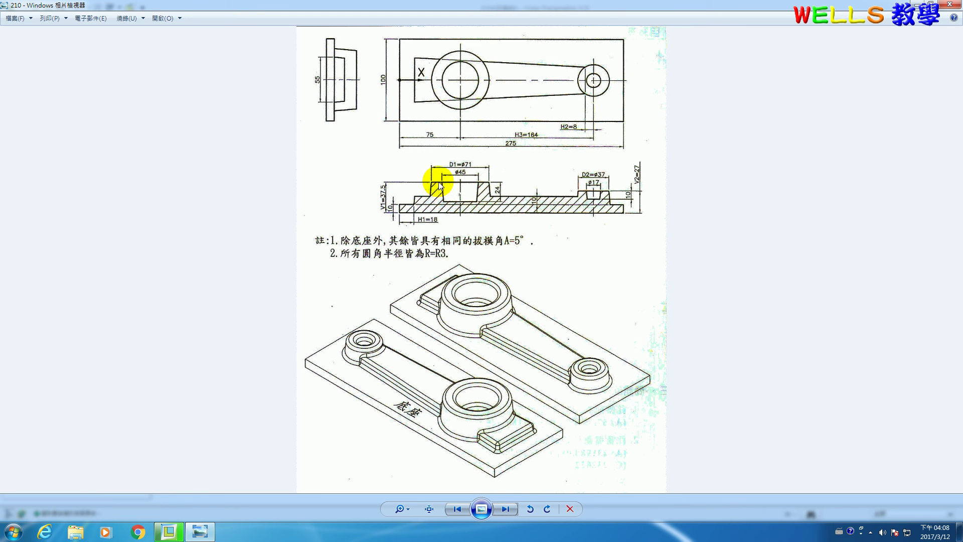
pyautogui.click(167, 531)
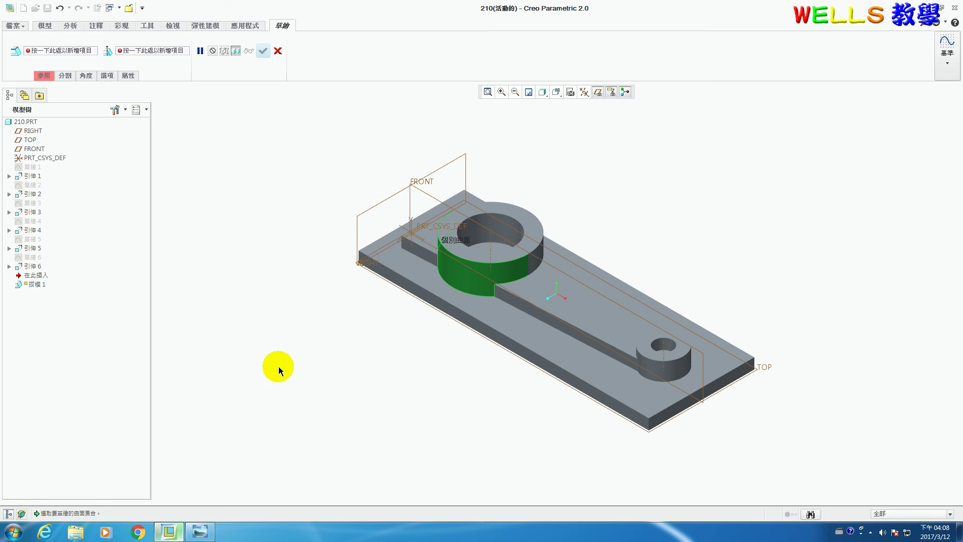
# - Hinge the draft on the large boss's upper face, set its angle to 5 degrees, and flip it so the boss widens toward the base
pyautogui.click(50, 78)
pyautogui.click(76, 132)
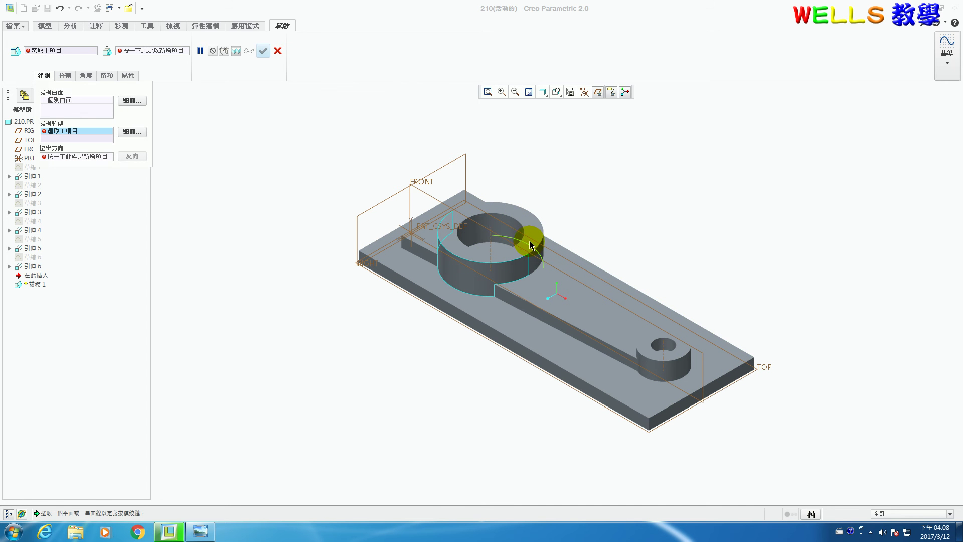
pyautogui.hotkey('ctrl', 'd')
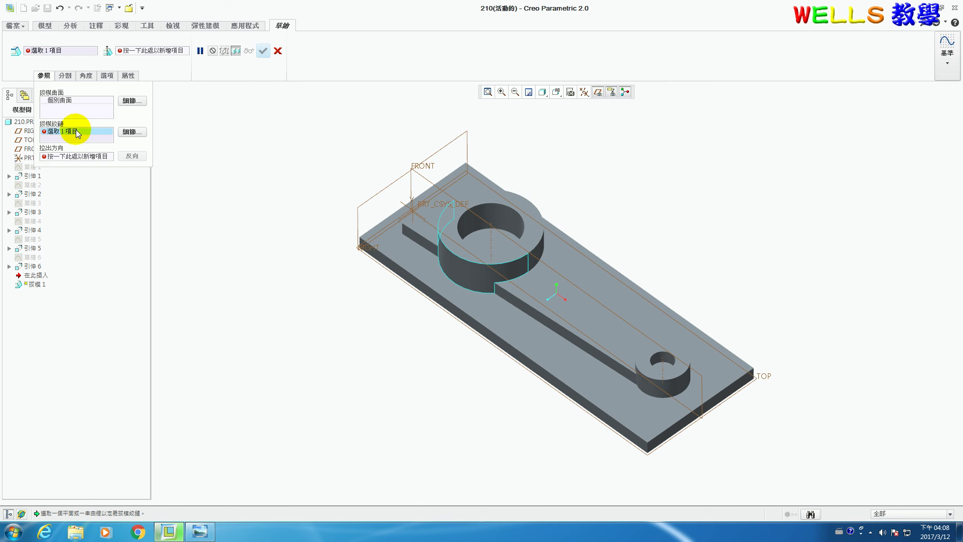
pyautogui.click(450, 232)
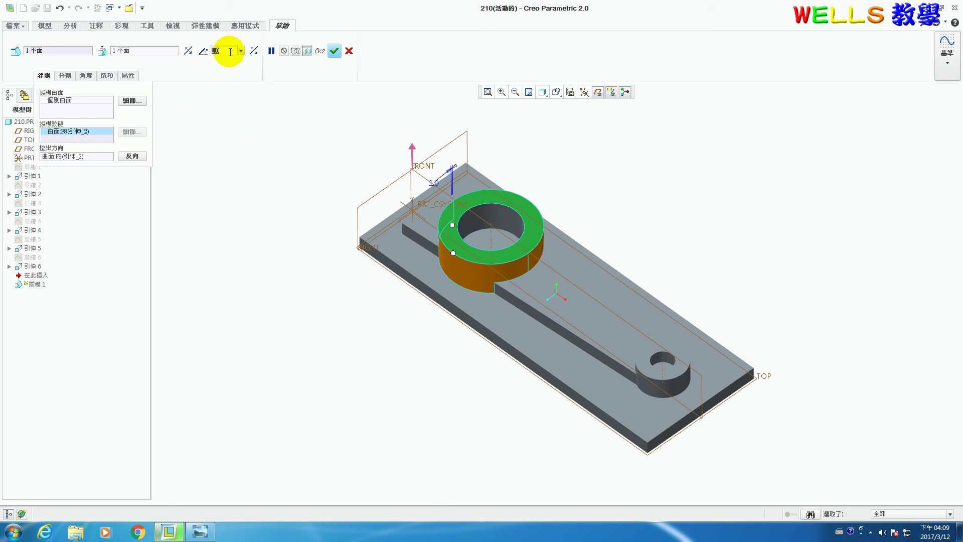
pyautogui.write('5')
pyautogui.press('Return')
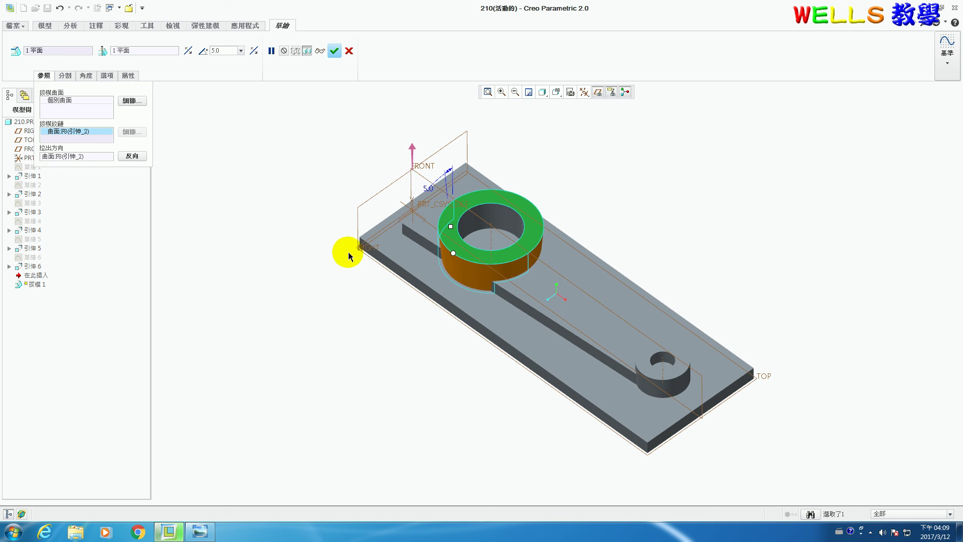
pyautogui.moveTo(770, 470); pyautogui.dragTo(757, 430, button='middle')
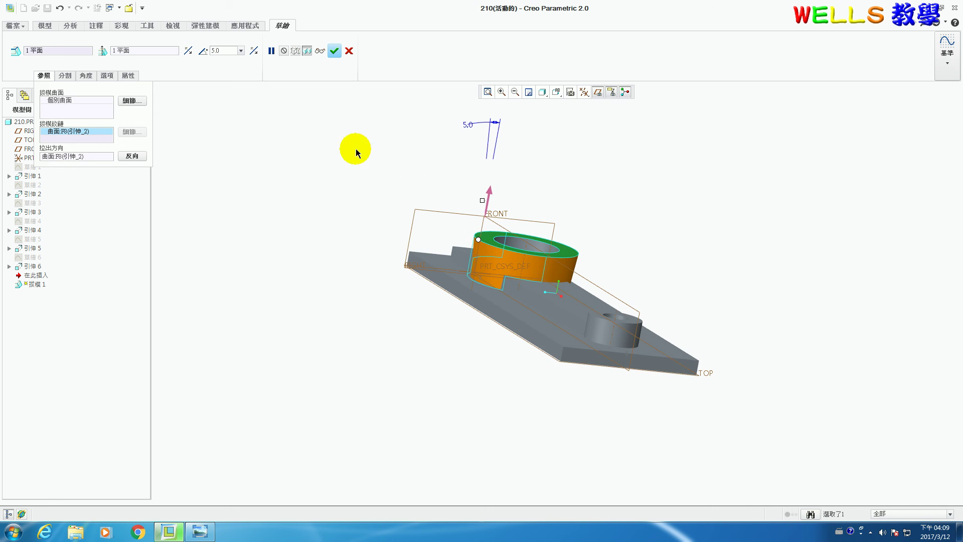
pyautogui.click(254, 50)
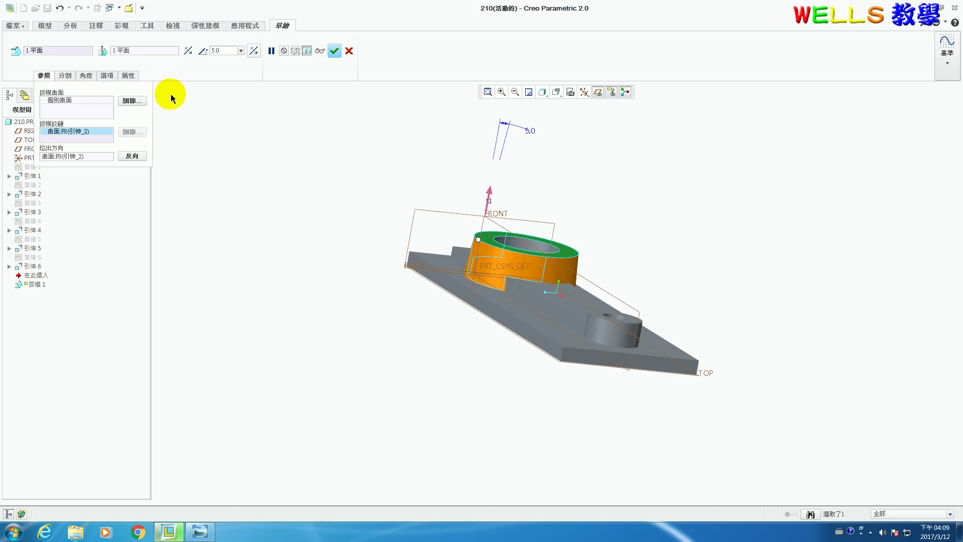
pyautogui.click(334, 51)
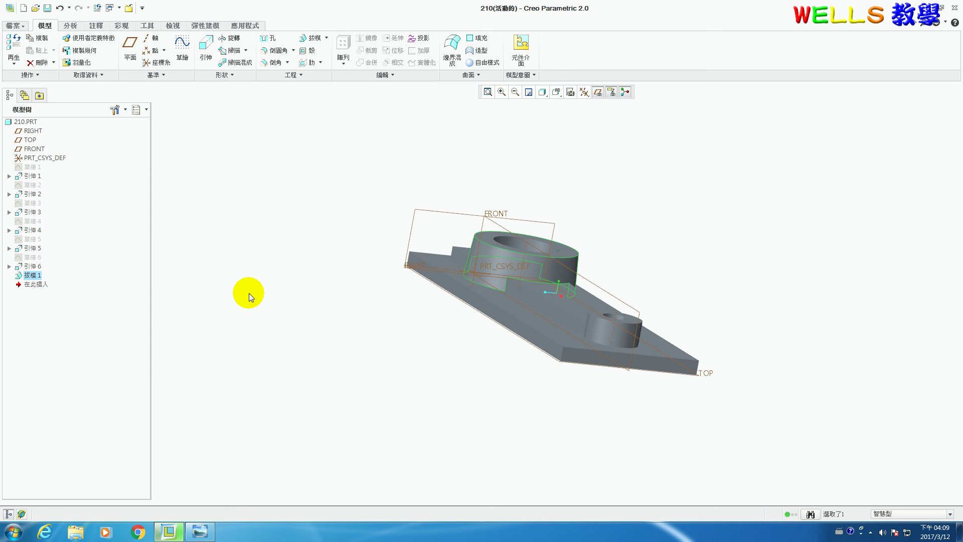
# - Draft the small boss's outer side surface by 5 degrees, hinged on its upper face and flipped so it widens toward the base
pyautogui.moveTo(336, 357); pyautogui.dragTo(327, 377, button='middle')
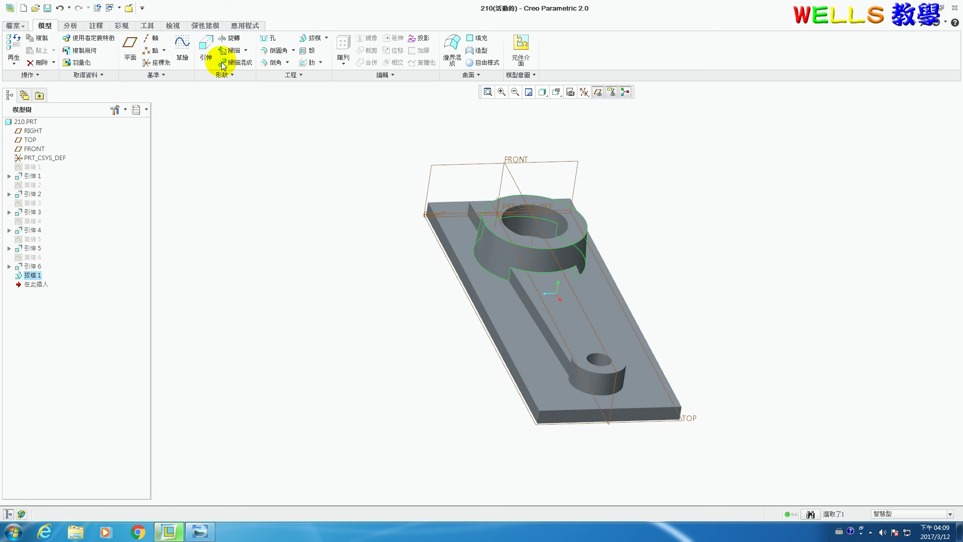
pyautogui.click(301, 41)
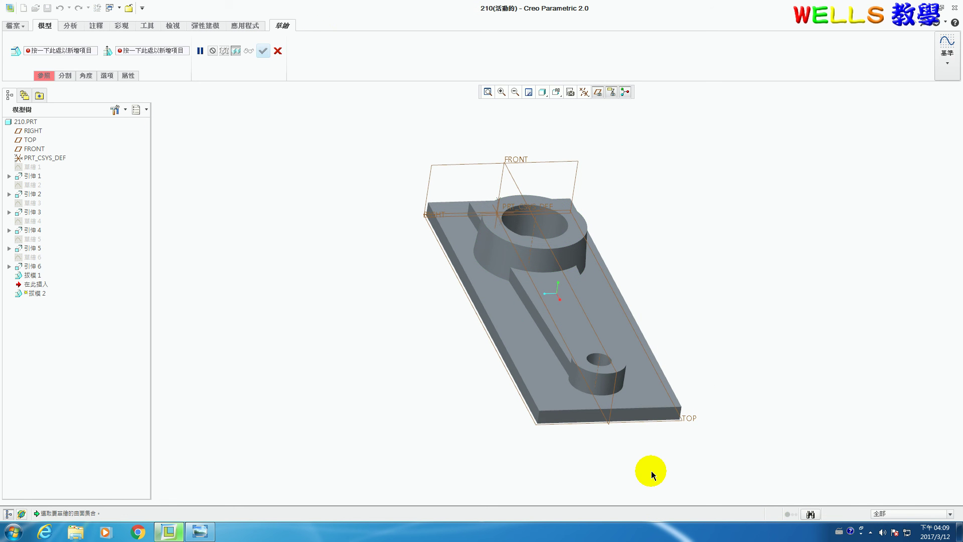
pyautogui.click(44, 75)
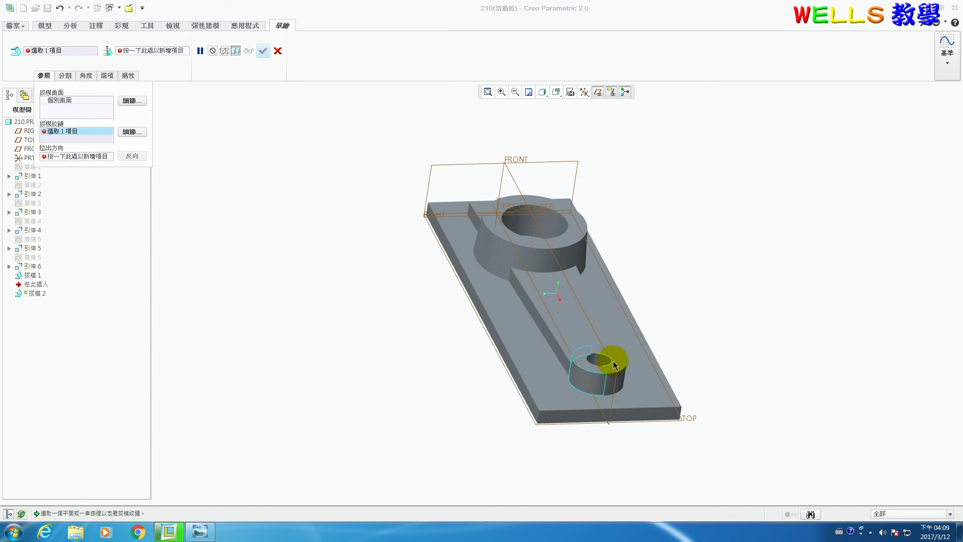
pyautogui.moveTo(637, 367); pyautogui.dragTo(534, 421, button='middle')
pyautogui.click(532, 416)
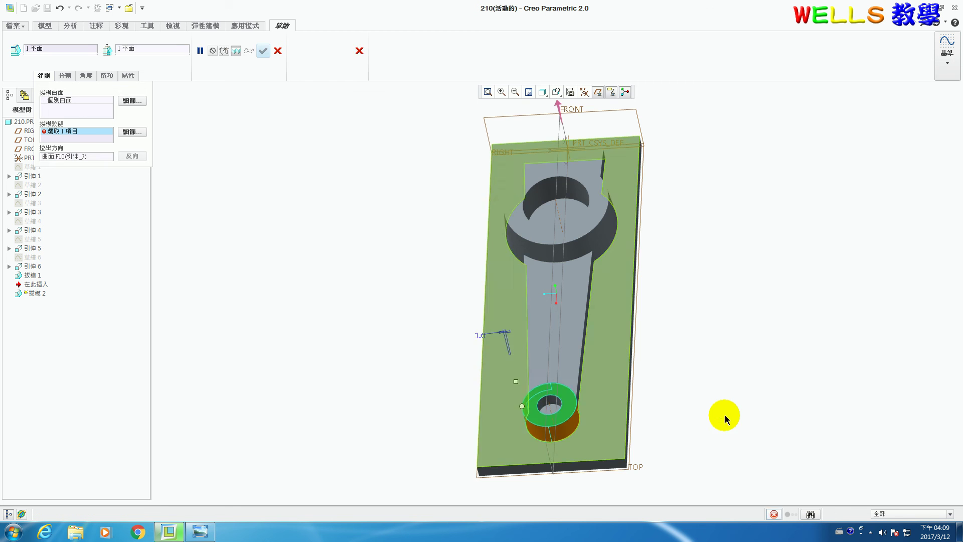
pyautogui.moveTo(739, 410); pyautogui.dragTo(465, 211, button='middle')
pyautogui.click(218, 52)
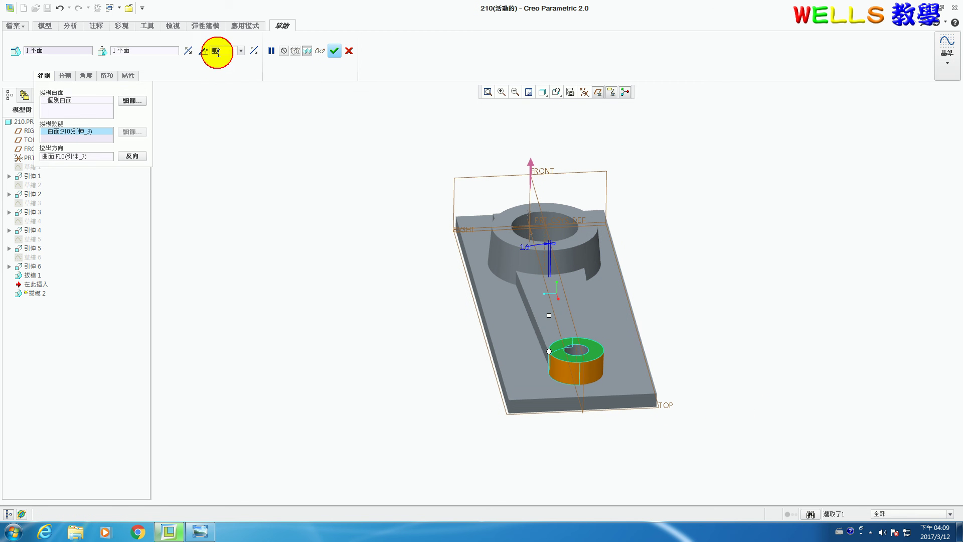
pyautogui.write('5')
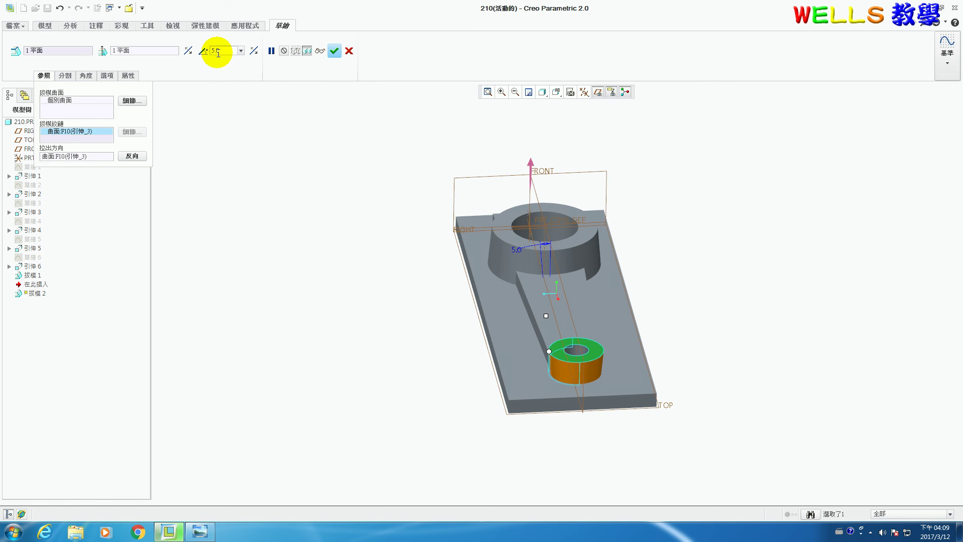
pyautogui.click(254, 50)
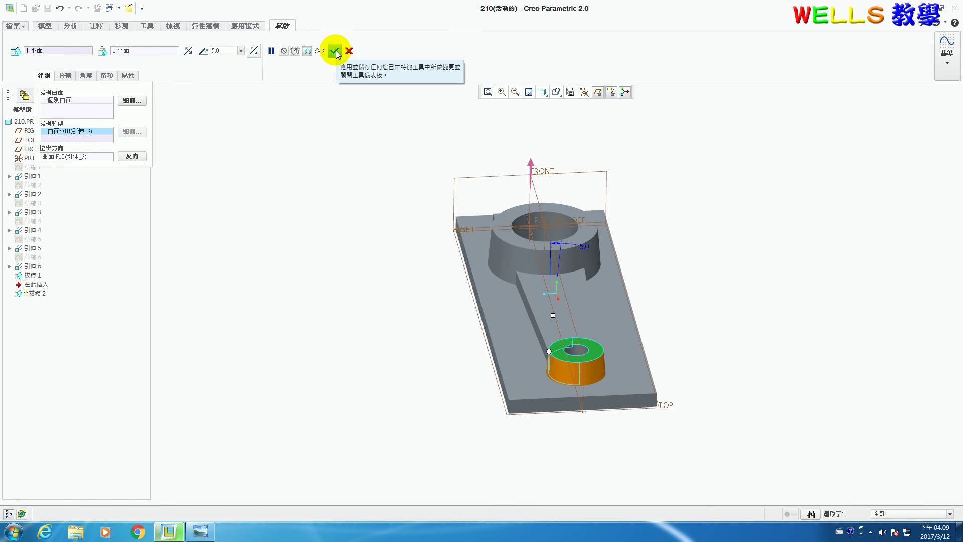
pyautogui.click(334, 50)
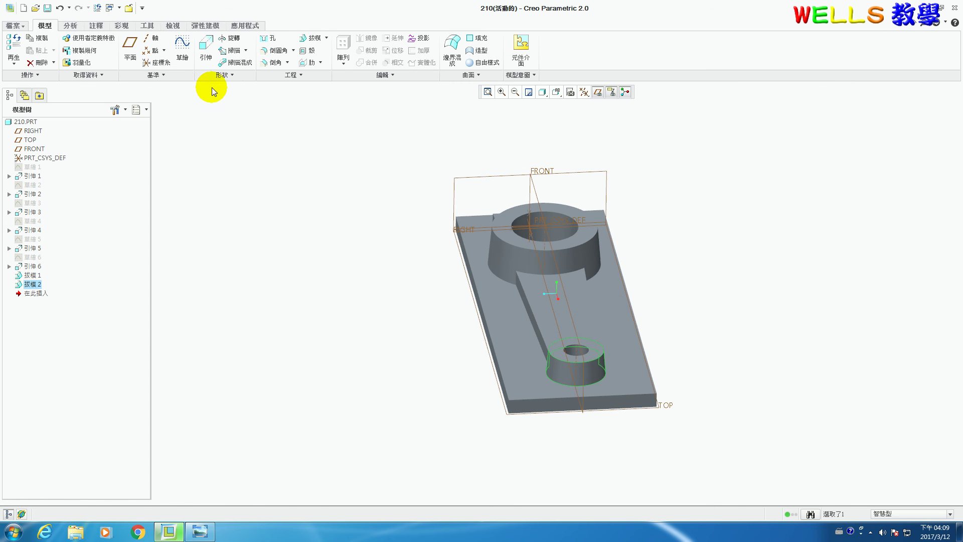
# - Start a draft on the large boss's bore wall, hinged on the boss's upper face, and check the reference drawing for its taper
pyautogui.click(312, 42)
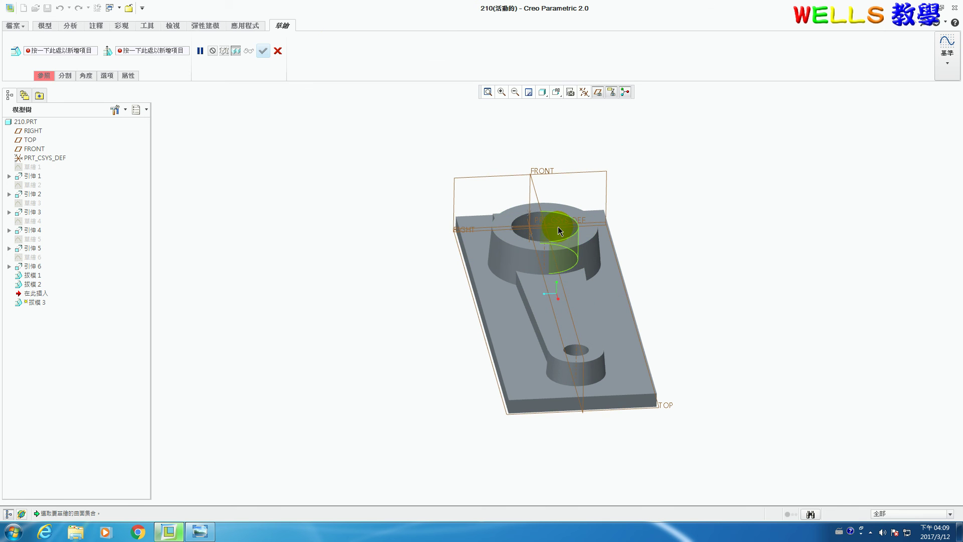
pyautogui.click(51, 74)
pyautogui.click(70, 132)
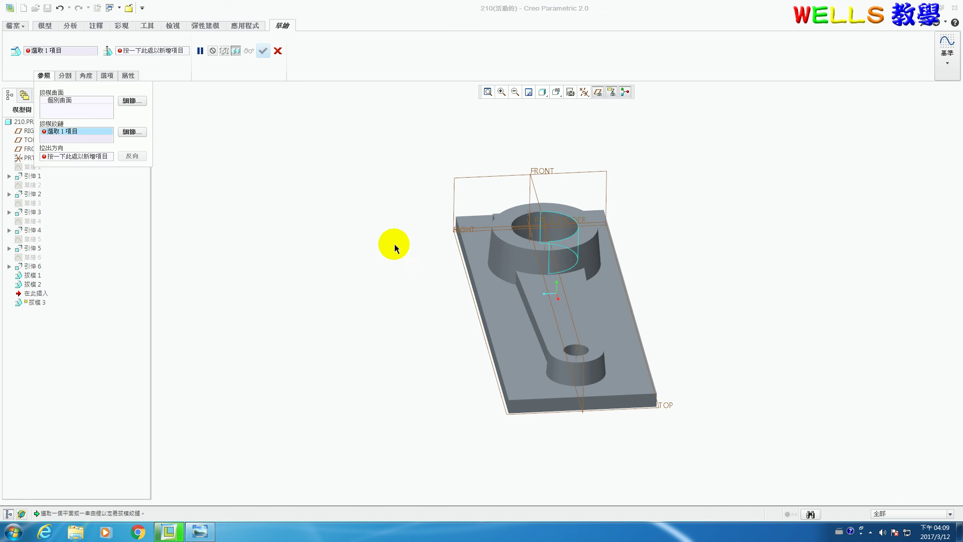
pyautogui.click(590, 223)
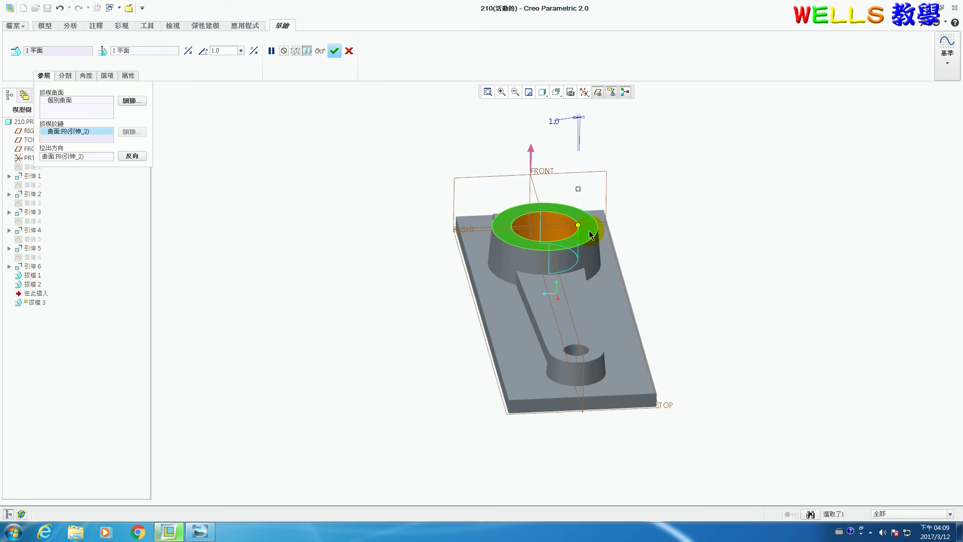
pyautogui.click(208, 532)
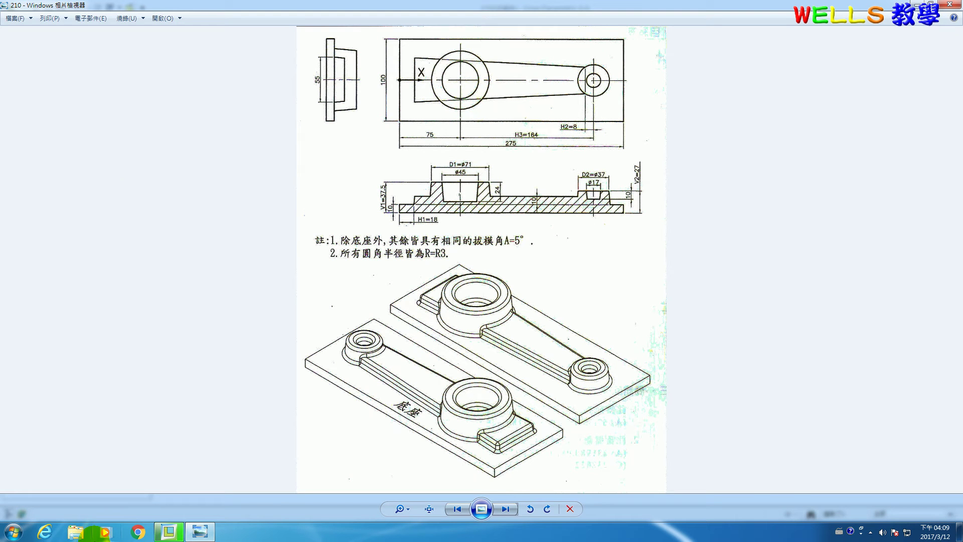
pyautogui.click(169, 531)
# - Set the large bore's draft angle to 5 degrees and flip it so the bore narrows toward the base
pyautogui.doubleClick(226, 50)
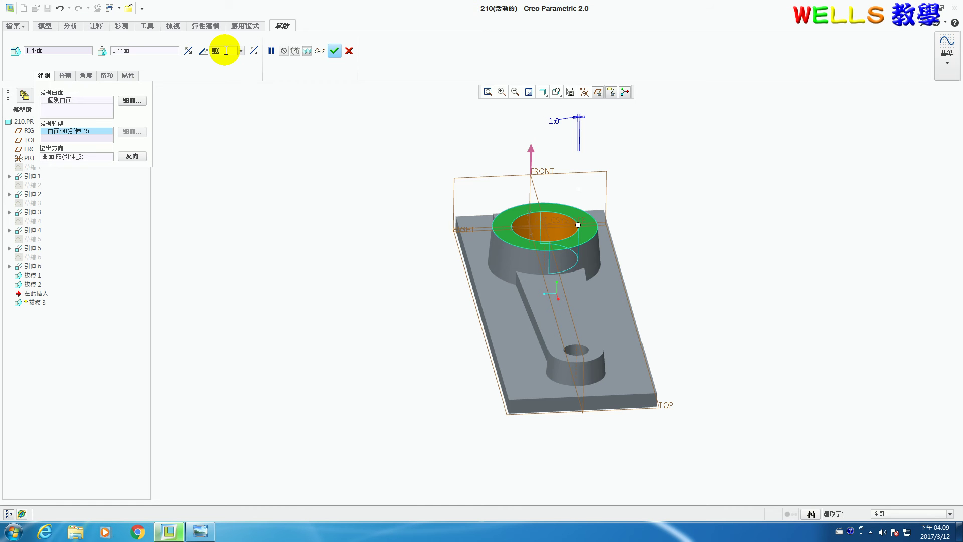
pyautogui.write('5')
pyautogui.press('Return')
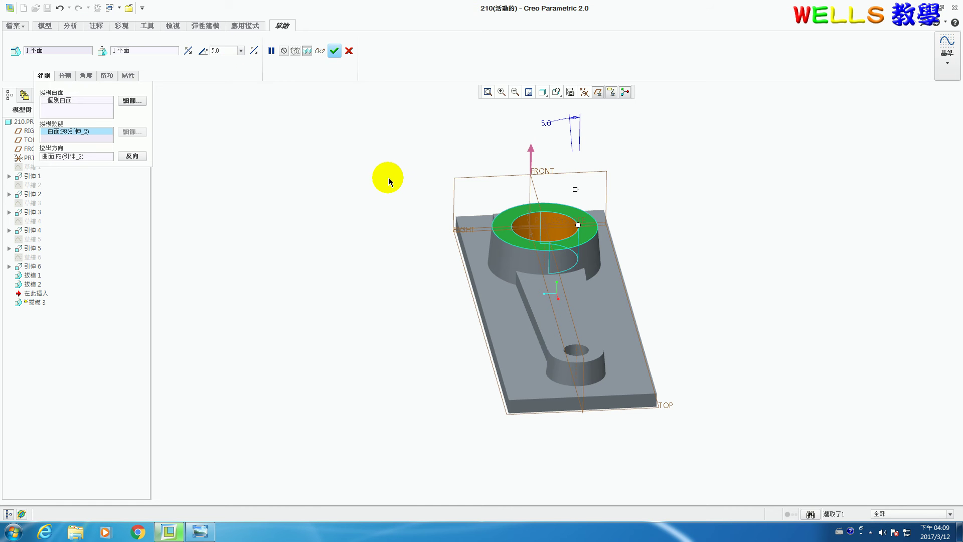
pyautogui.click(254, 51)
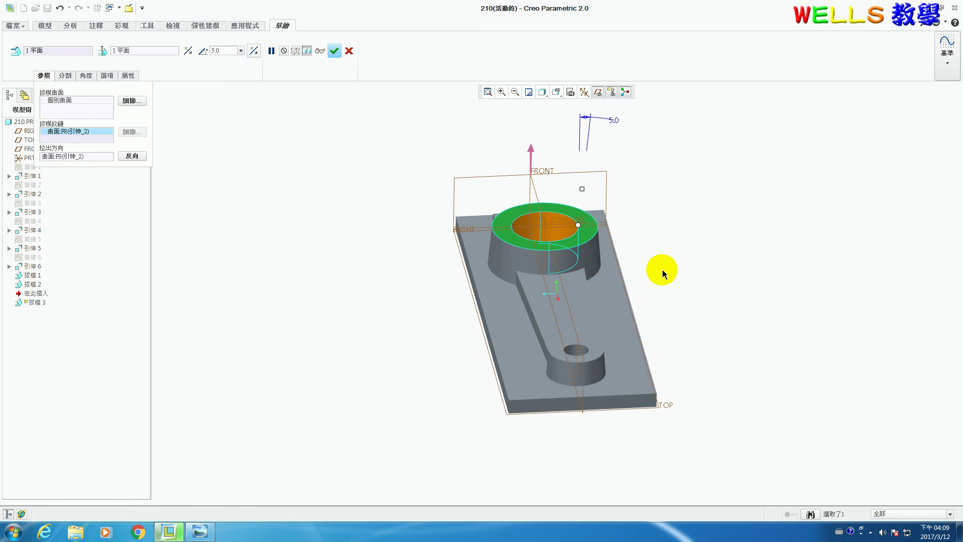
pyautogui.moveTo(654, 263); pyautogui.dragTo(658, 253, button='middle')
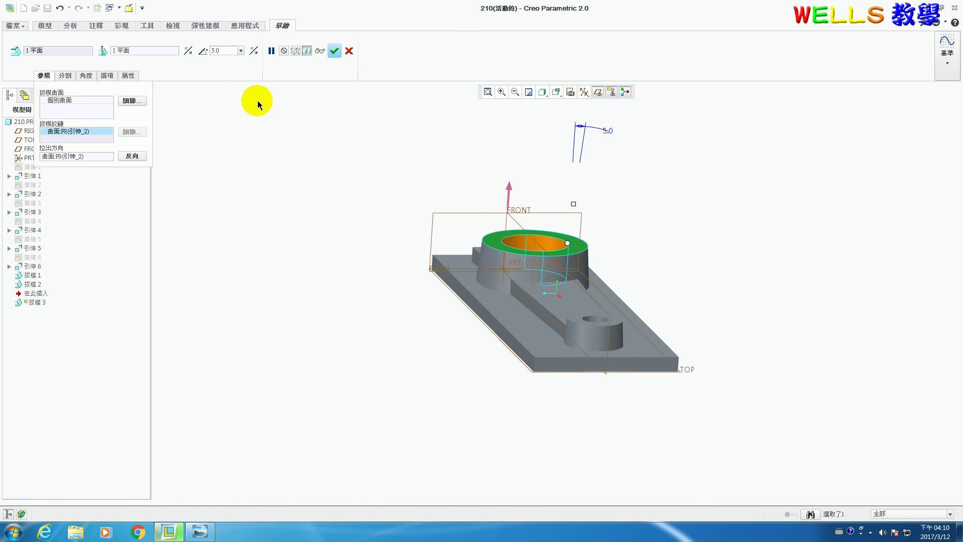
pyautogui.click(333, 51)
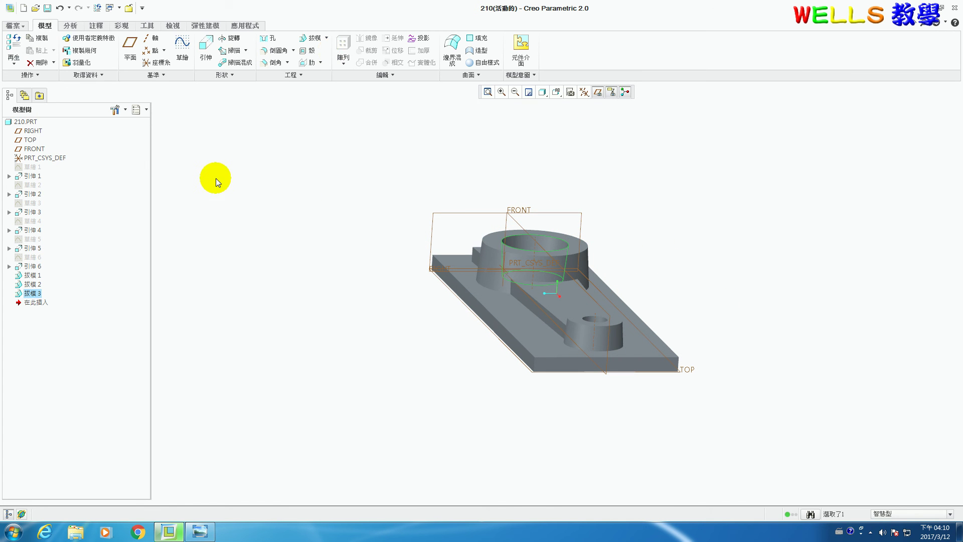
# - Draft the small boss's hole wall by 5 degrees, hinged on the boss's upper face and flipped so the hole narrows downward
pyautogui.click(311, 38)
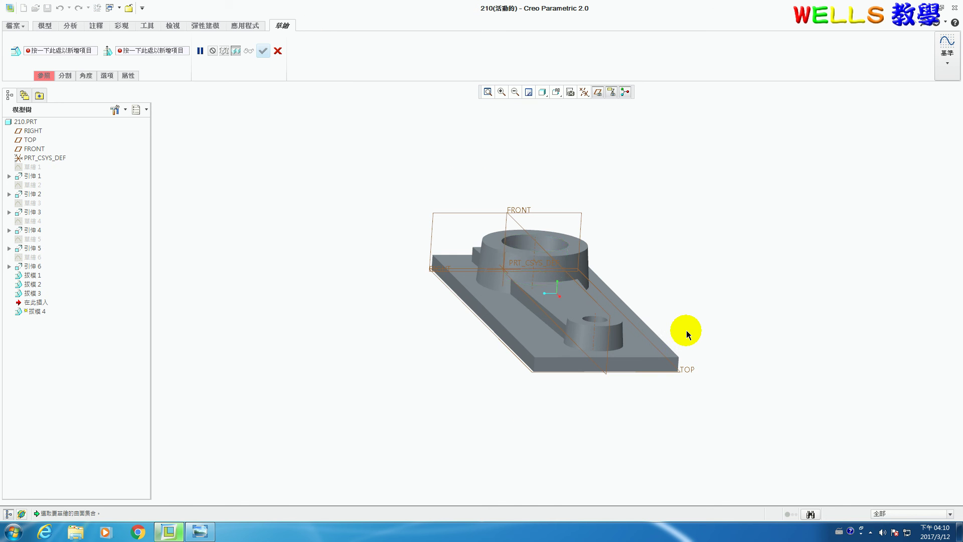
pyautogui.moveTo(686, 330); pyautogui.dragTo(679, 347, button='middle')
pyautogui.click(582, 361)
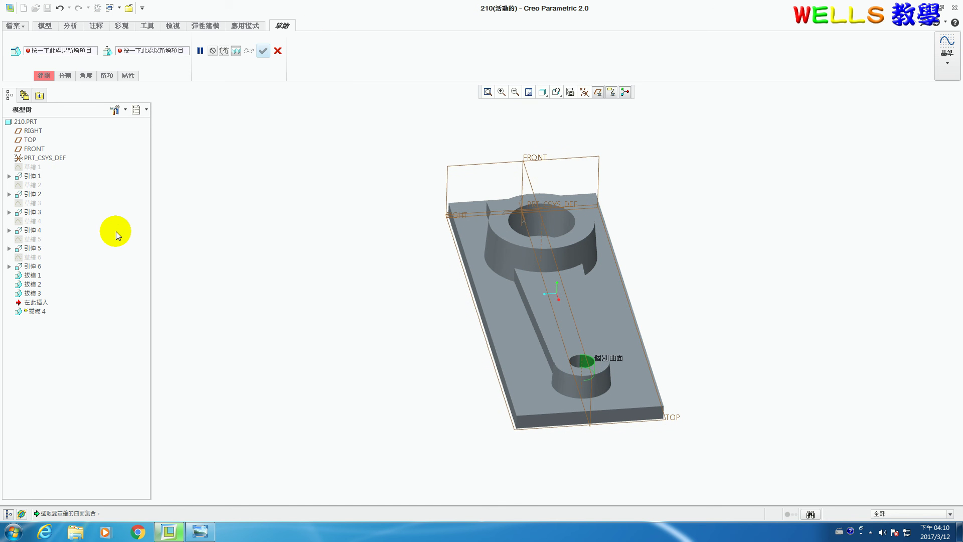
pyautogui.click(47, 77)
pyautogui.click(70, 131)
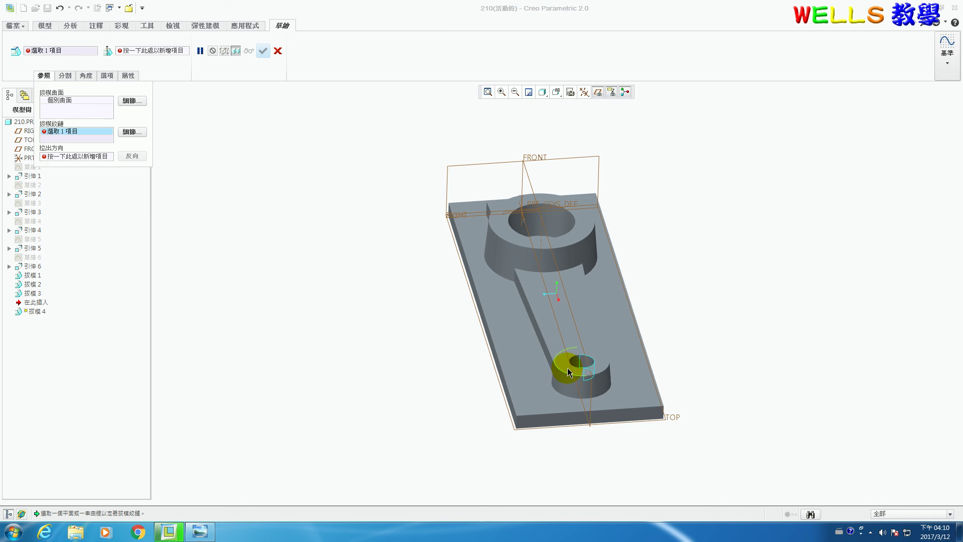
pyautogui.click(566, 364)
pyautogui.click(216, 52)
pyautogui.write('5')
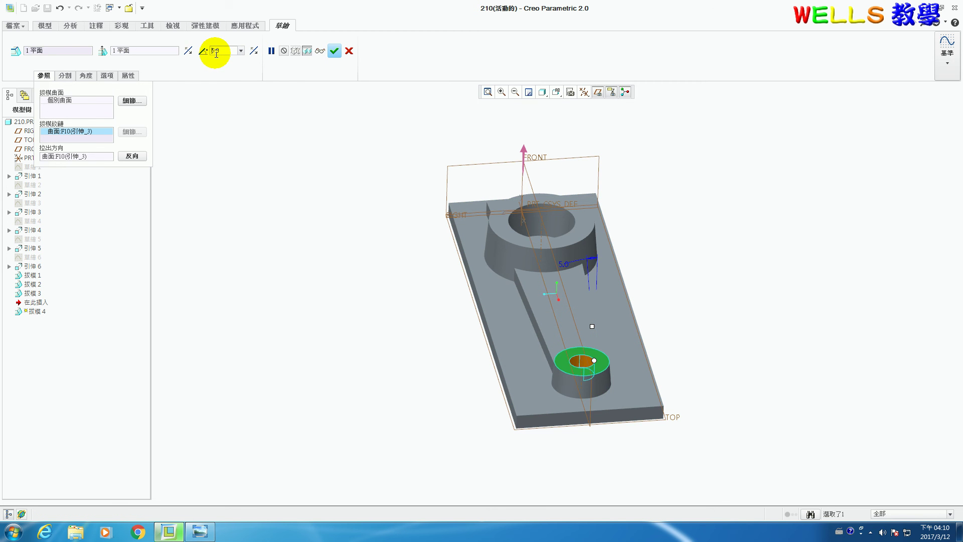
pyautogui.press('Return')
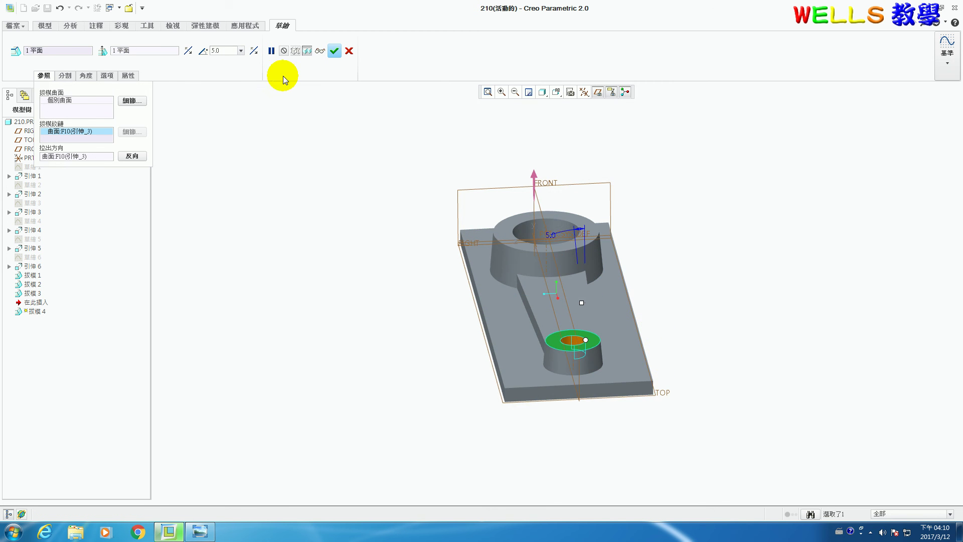
pyautogui.click(255, 50)
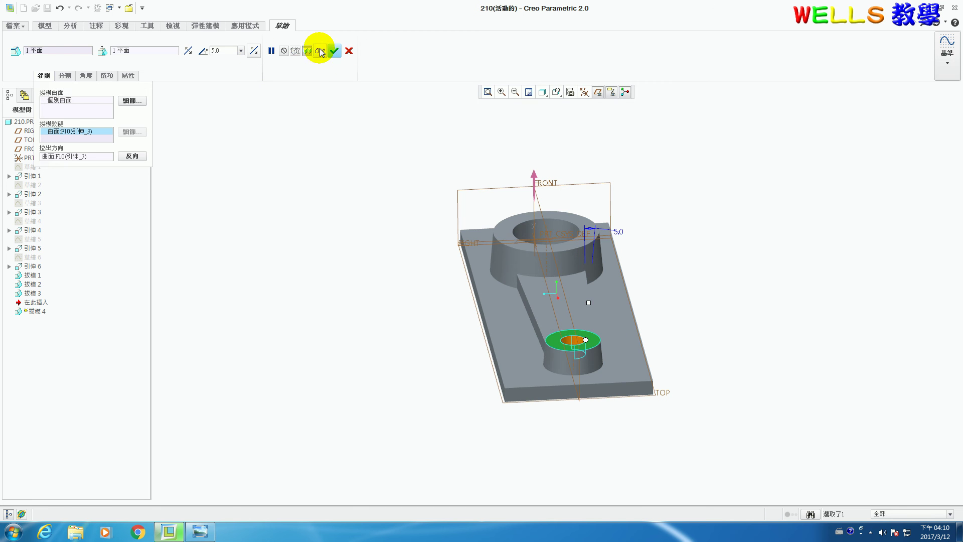
pyautogui.click(333, 51)
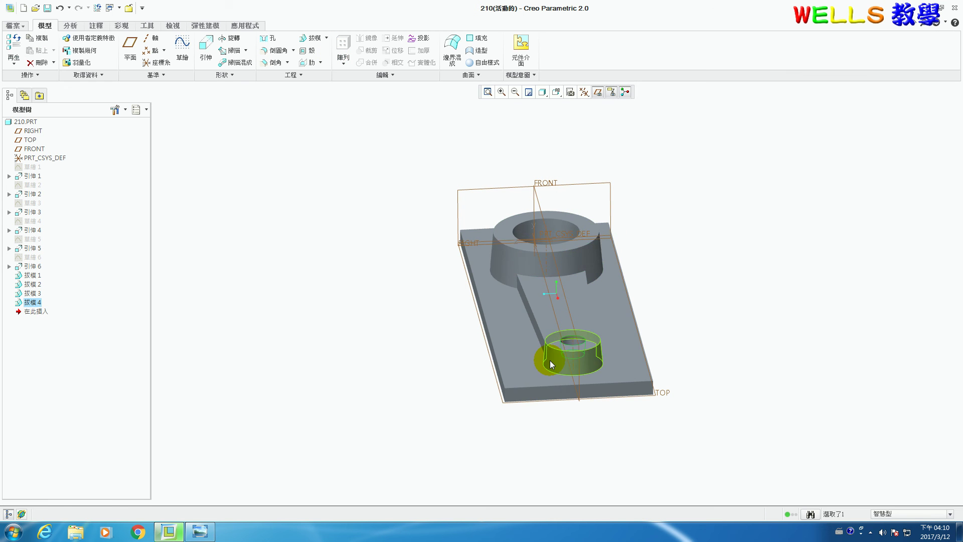
# - Start a draft on the tapered arm's long side surfaces and wide end surface, consulting the reference drawing for the draft requirements
pyautogui.click(316, 39)
pyautogui.moveTo(552, 344); pyautogui.dragTo(694, 387, button='middle')
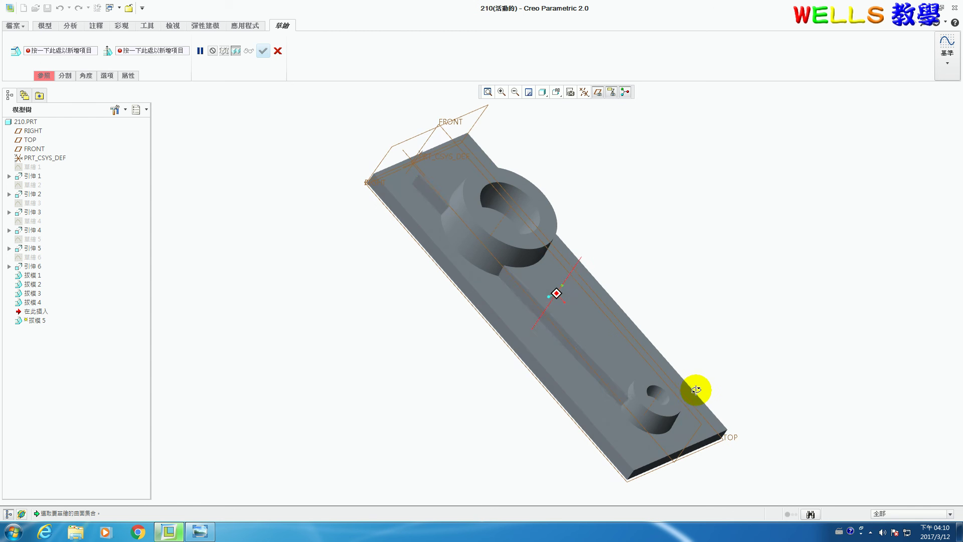
pyautogui.click(576, 344)
pyautogui.moveTo(513, 341); pyautogui.dragTo(542, 391, button='middle')
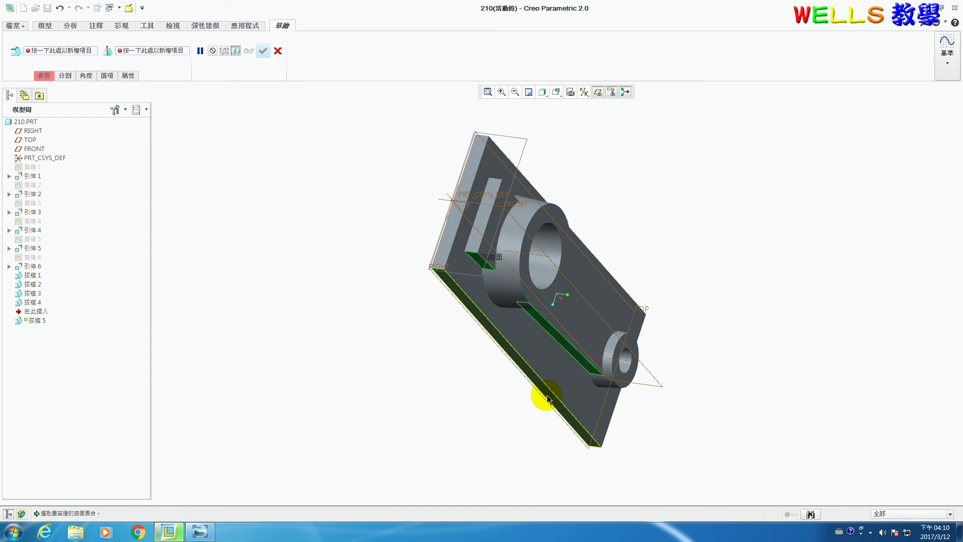
pyautogui.keyDown('ctrl'); pyautogui.click(480, 229); pyautogui.keyUp('ctrl')
pyautogui.moveTo(699, 408); pyautogui.dragTo(703, 330, button='middle')
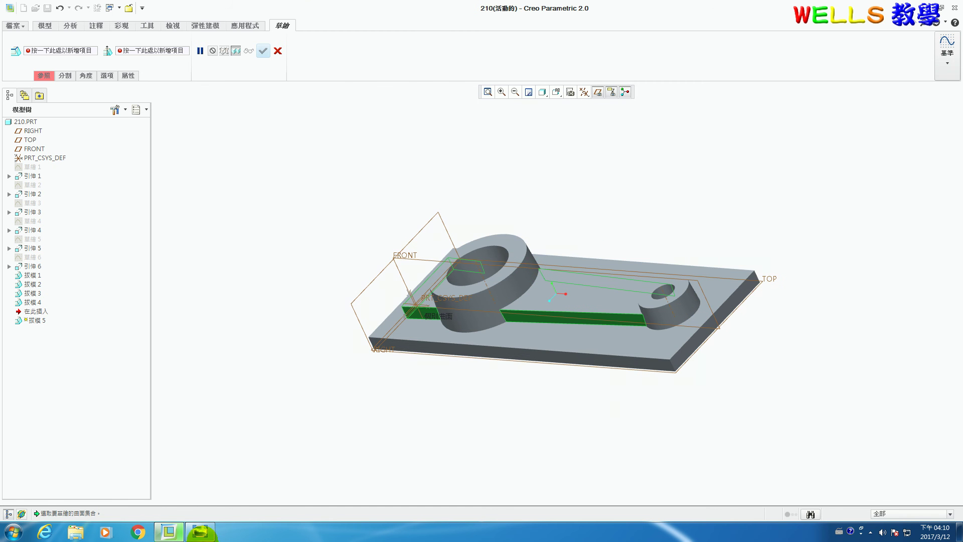
pyautogui.click(200, 532)
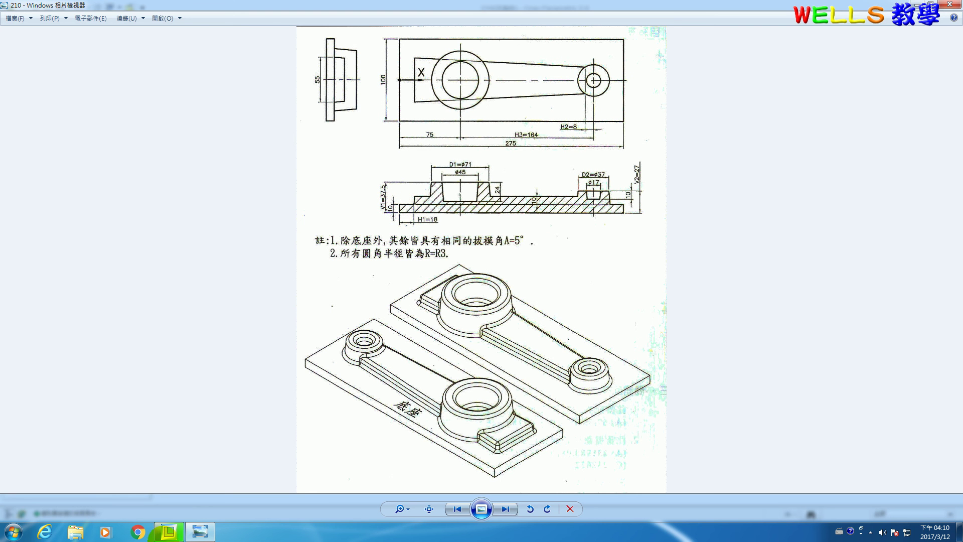
pyautogui.click(173, 532)
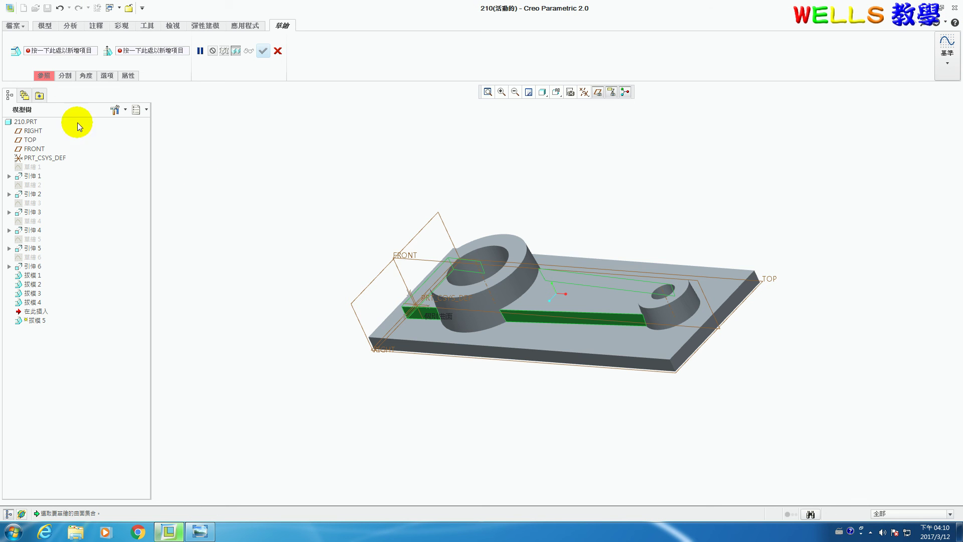
# - Hinge the arm's draft on the base plate's upper face and set its angle to 5 degrees
pyautogui.click(44, 76)
pyautogui.click(77, 135)
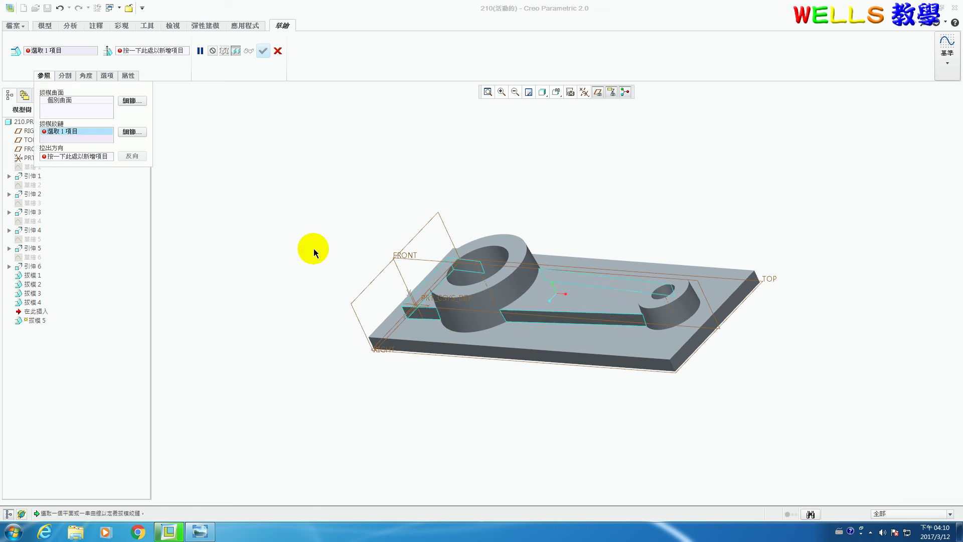
pyautogui.click(548, 336)
pyautogui.moveTo(579, 418); pyautogui.dragTo(555, 435, button='middle')
pyautogui.doubleClick(225, 51)
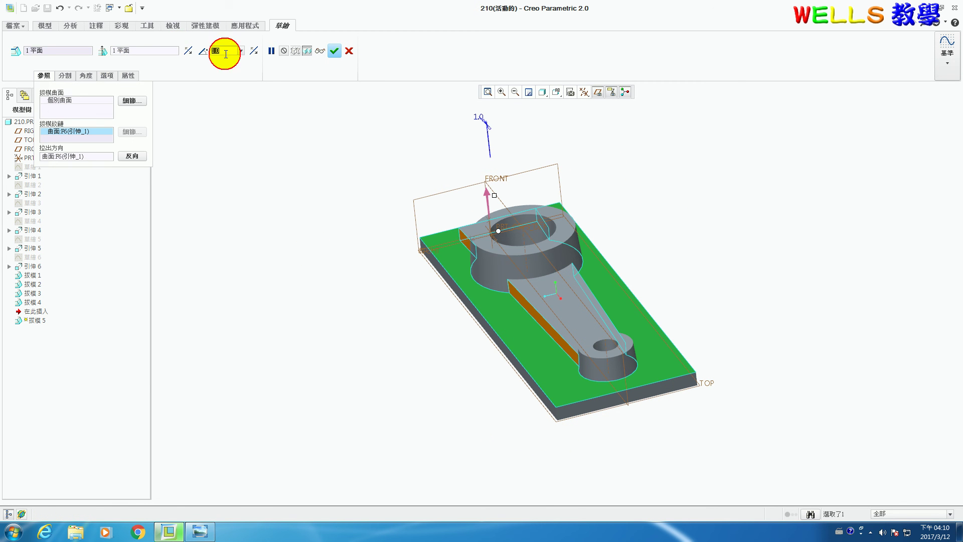
pyautogui.write('5')
pyautogui.press('Return')
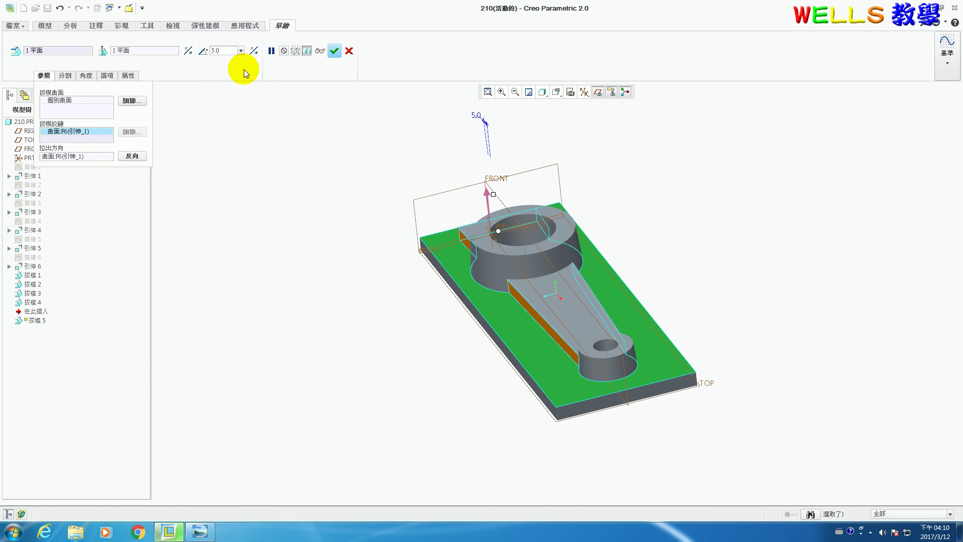
# - Flip the arm's draft direction so the arm narrows upward from the base plate, and complete the draft
pyautogui.moveTo(584, 198); pyautogui.dragTo(677, 200, button='middle')
pyautogui.moveTo(793, 406); pyautogui.dragTo(441, 221, button='middle')
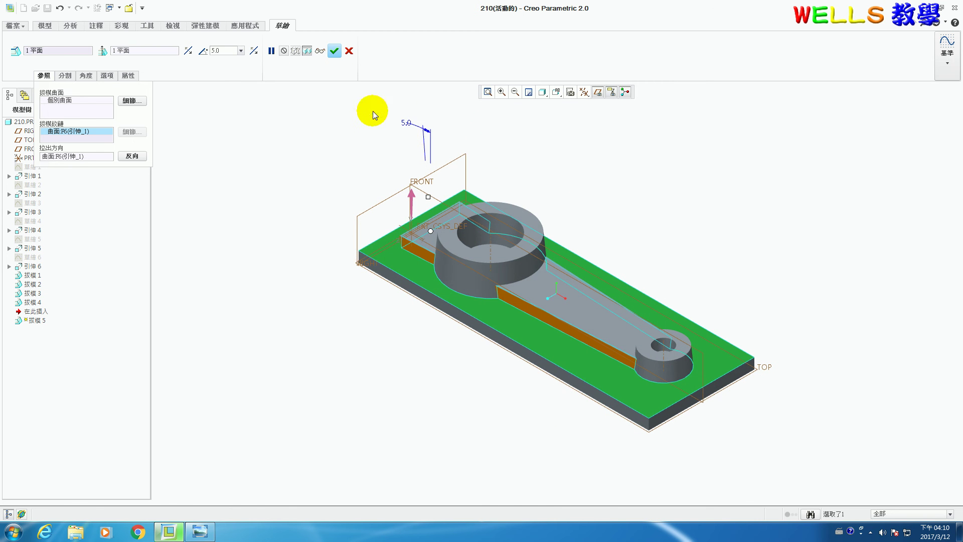
pyautogui.click(253, 50)
pyautogui.moveTo(678, 413); pyautogui.dragTo(725, 390, button='middle')
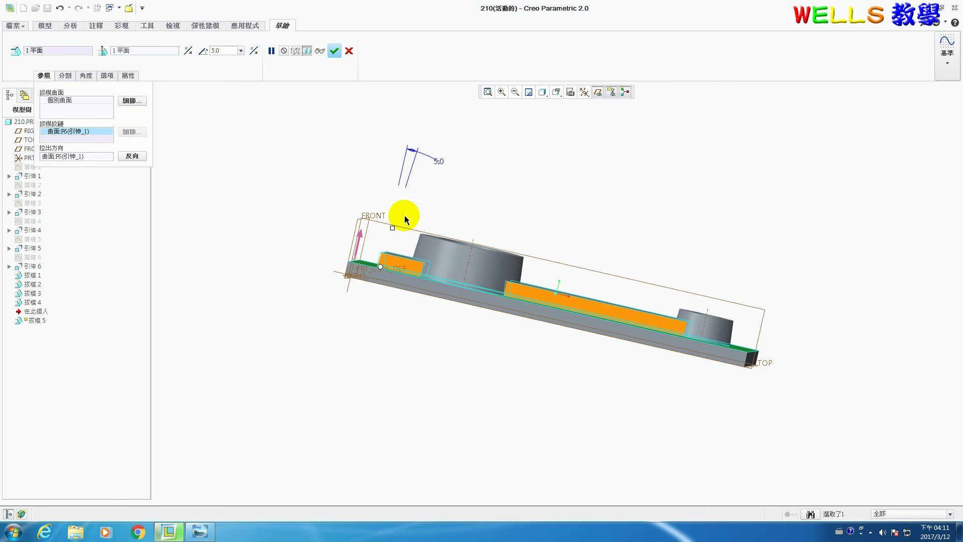
pyautogui.click(333, 51)
# - Check the fillet requirements in the reference drawing and start an Auto Round with a radius of 3
pyautogui.moveTo(742, 320); pyautogui.dragTo(760, 309, button='middle')
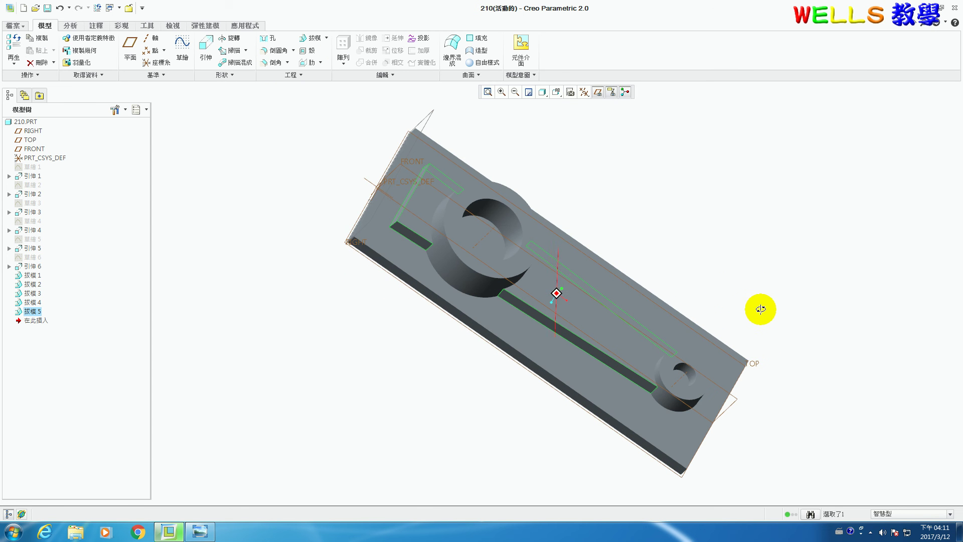
pyautogui.hotkey('ctrl', 'd')
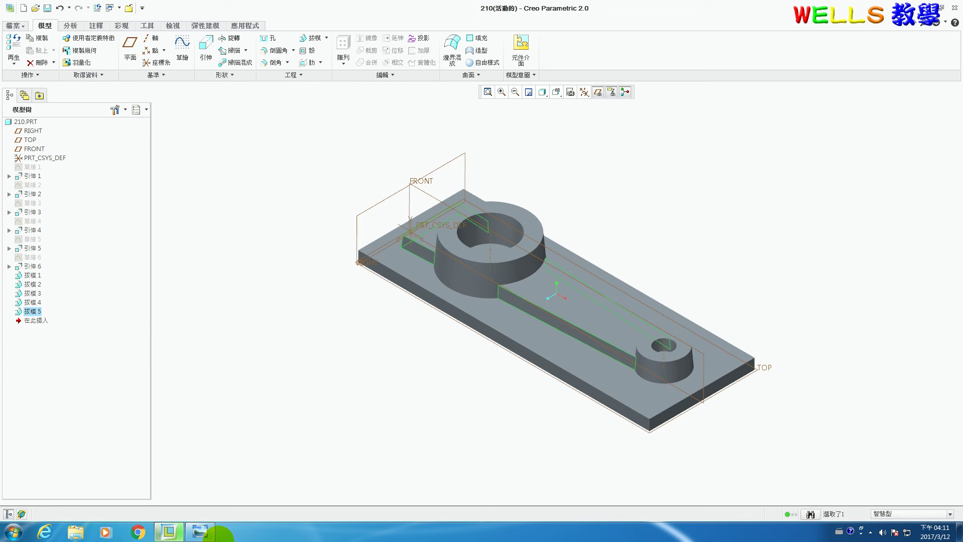
pyautogui.click(207, 531)
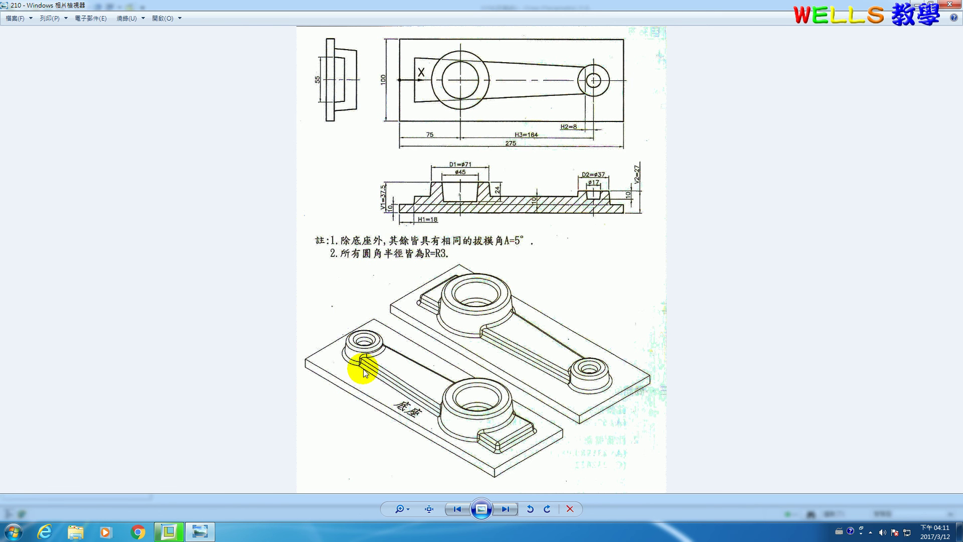
pyautogui.click(180, 529)
pyautogui.click(293, 50)
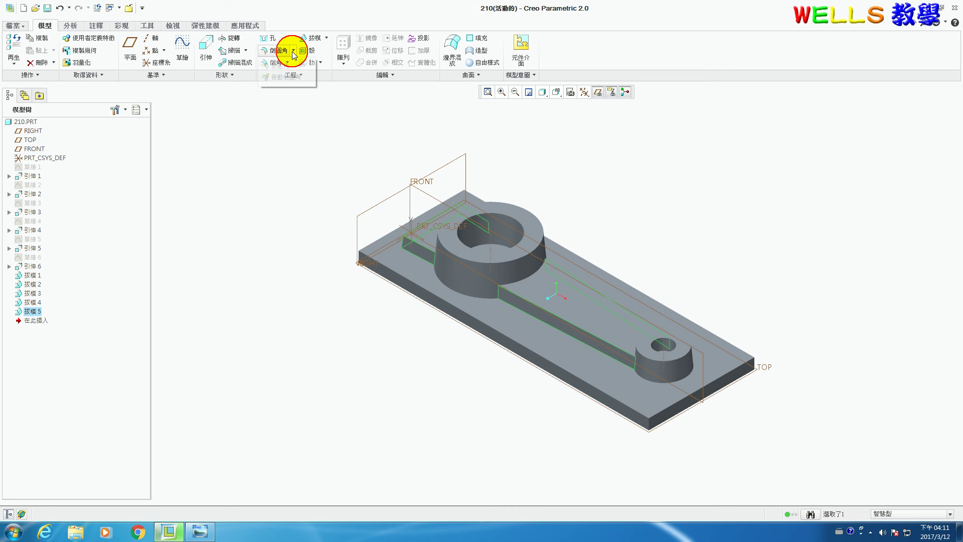
pyautogui.click(292, 77)
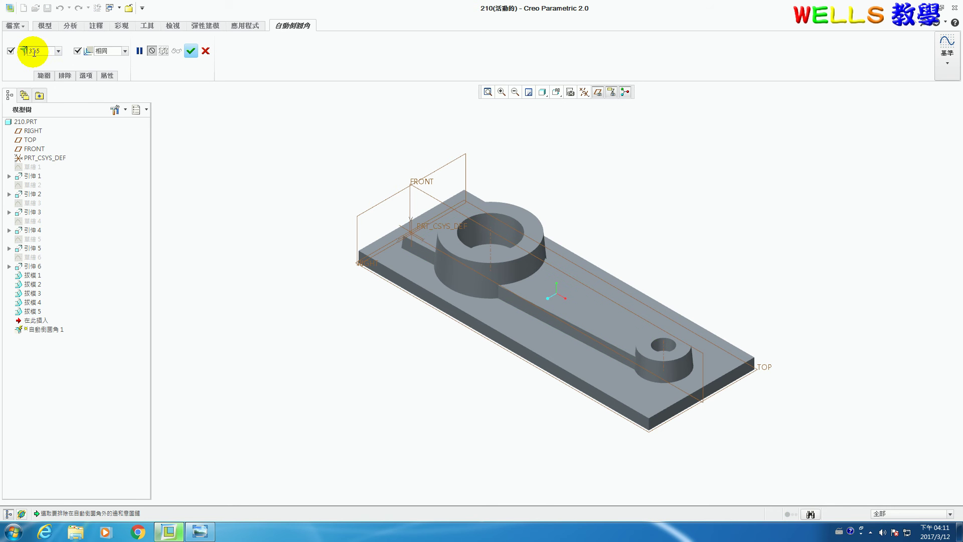
pyautogui.write('3')
pyautogui.press('Return')
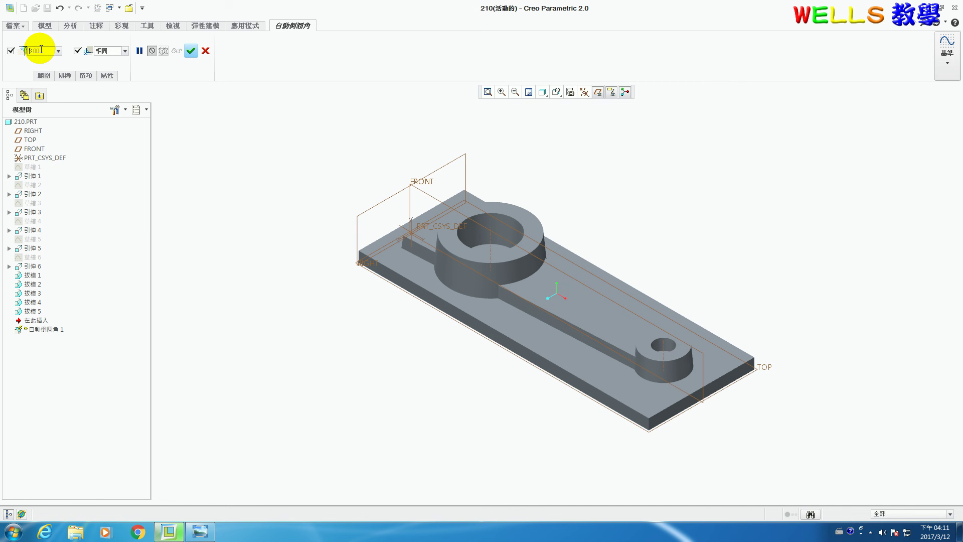
# - Exclude the base plate's front long-side edges, their two vertical corner edges and an adjacent short-end edge from the Auto Round
pyautogui.click(60, 79)
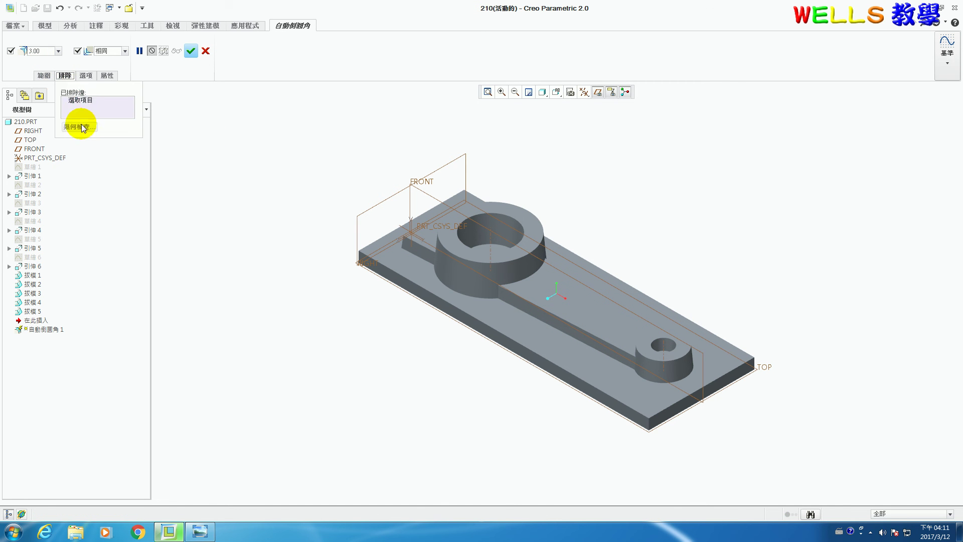
pyautogui.click(357, 258)
pyautogui.click(515, 348)
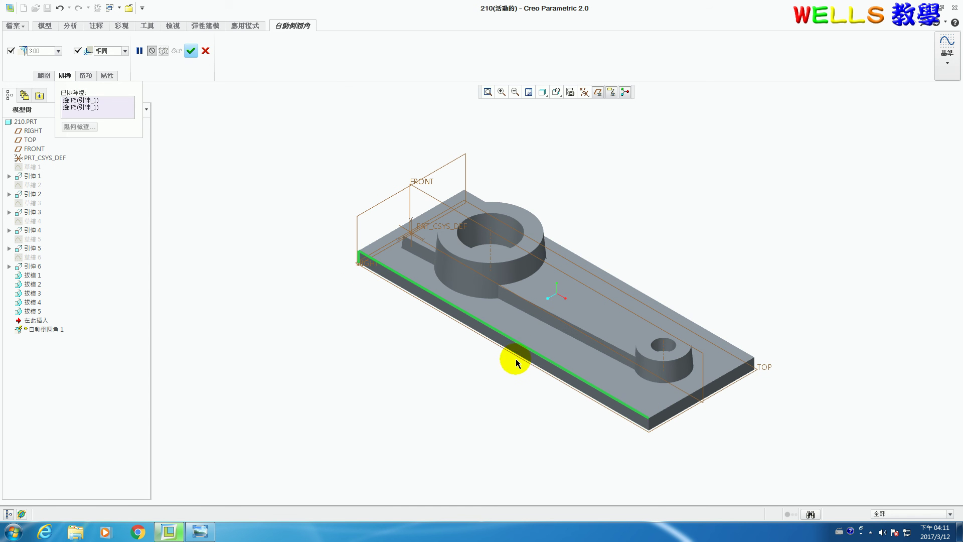
pyautogui.click(518, 356)
pyautogui.click(649, 424)
pyautogui.click(672, 419)
# - Exclude the base plate's remaining outer edges on the far long side and short ends, and complete the Auto Round
pyautogui.moveTo(721, 354); pyautogui.dragTo(656, 372, button='middle')
pyautogui.click(475, 438)
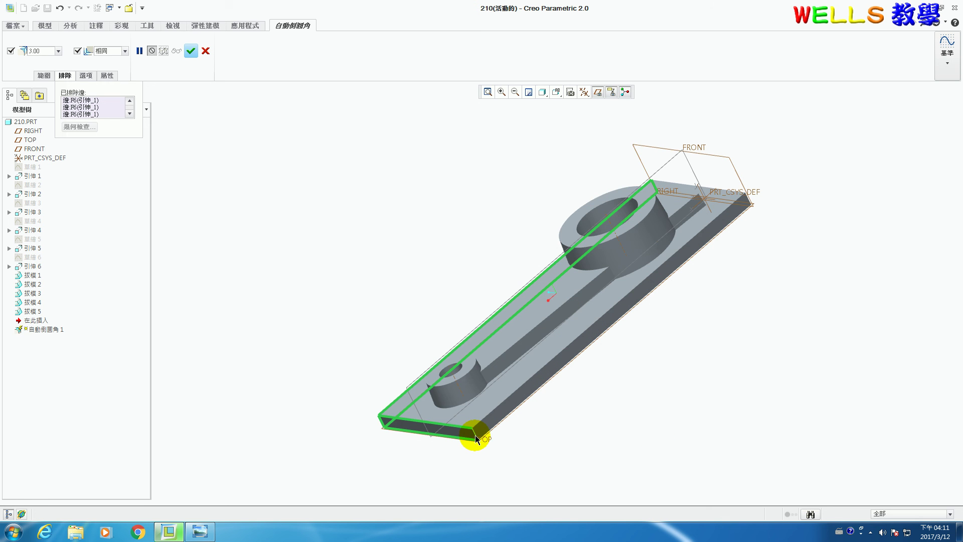
pyautogui.click(489, 421)
pyautogui.click(501, 424)
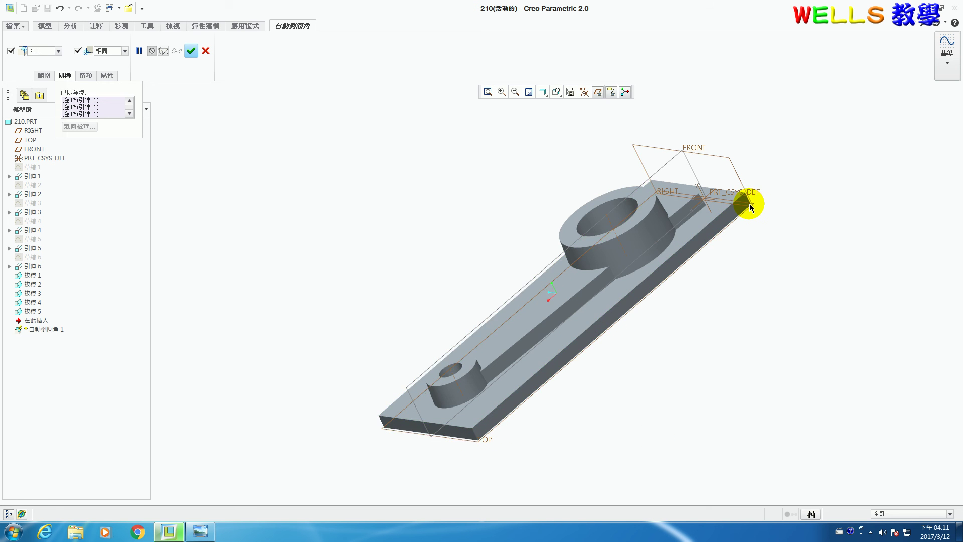
pyautogui.moveTo(789, 245); pyautogui.dragTo(706, 313, button='middle')
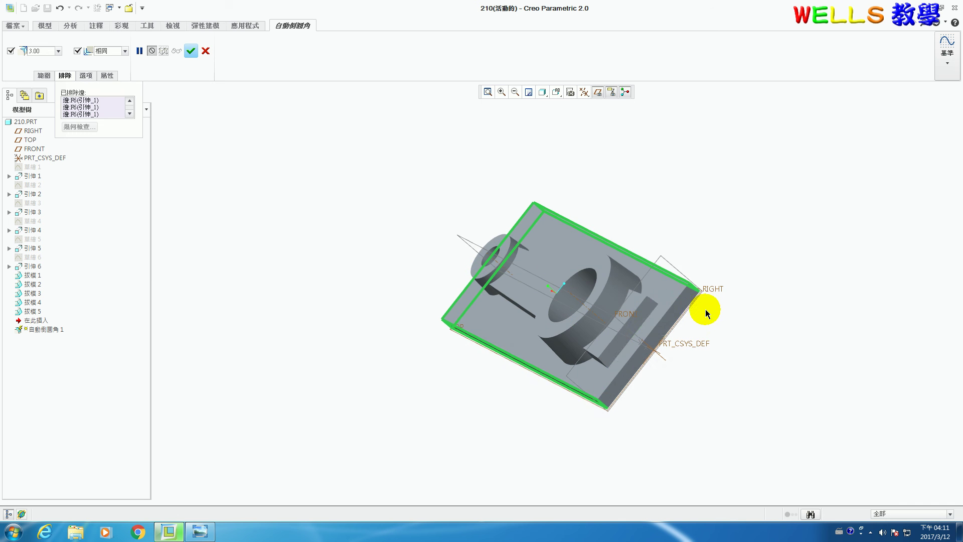
pyautogui.click(661, 322)
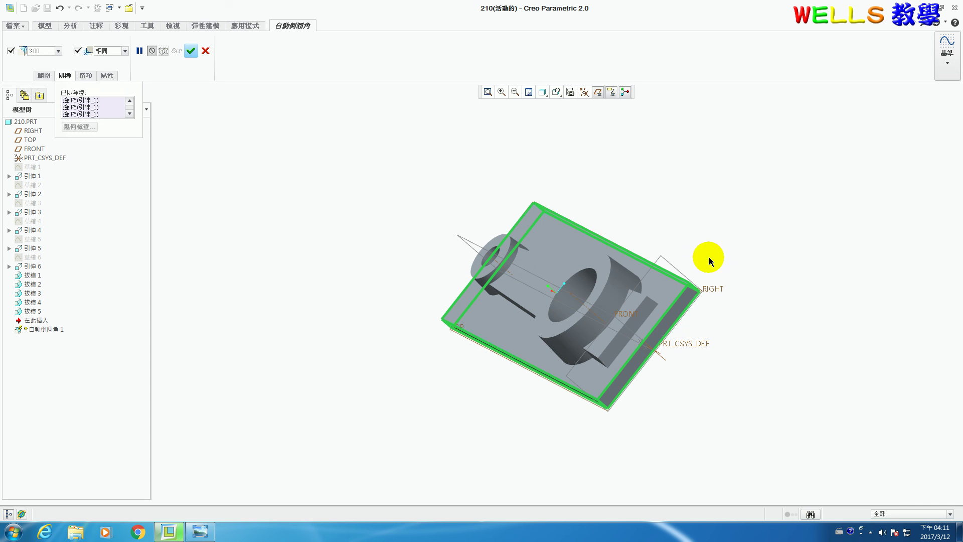
pyautogui.click(191, 51)
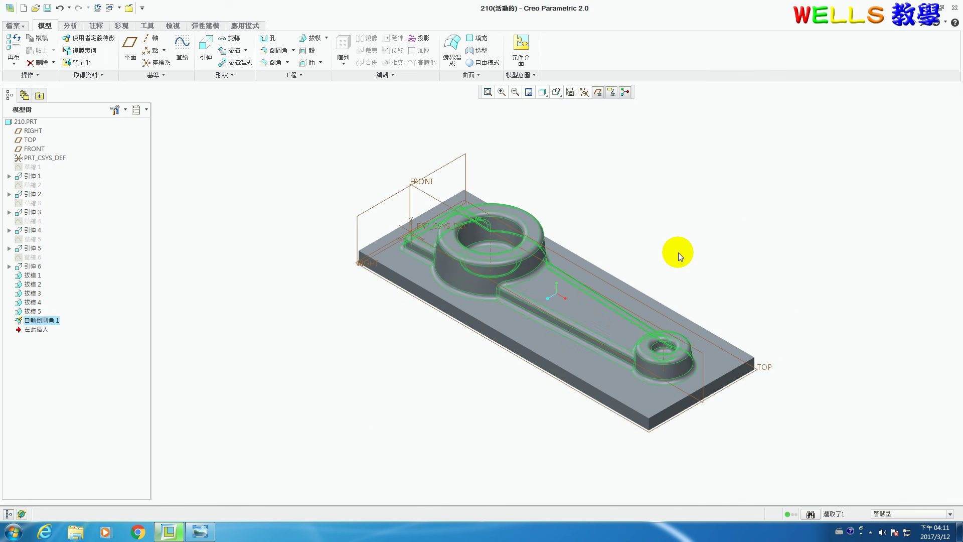
pyautogui.click(729, 239)
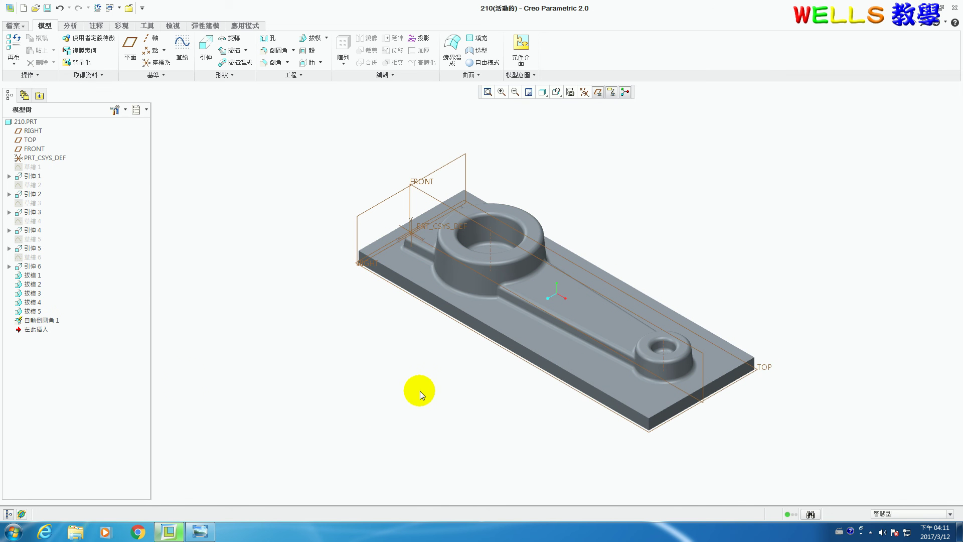
# - Check the origin location in the reference drawing and create a coordinate system referencing PRT_CSYS_DEF with zero X, Y and Z offsets
pyautogui.click(199, 531)
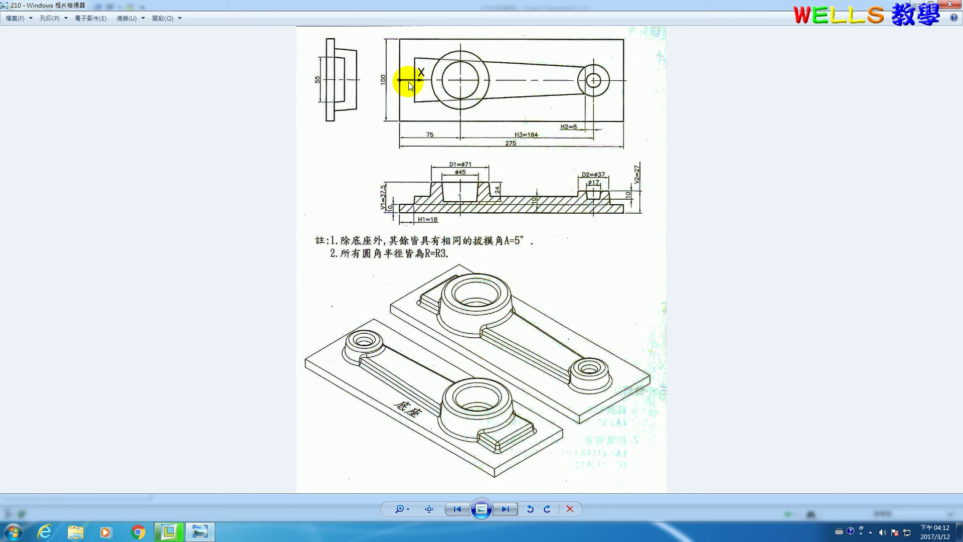
pyautogui.click(168, 531)
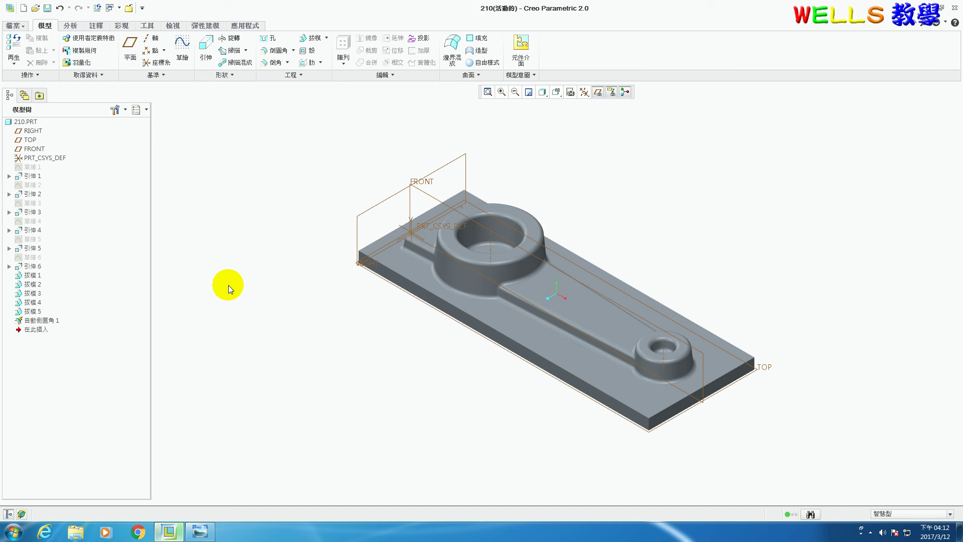
pyautogui.click(157, 62)
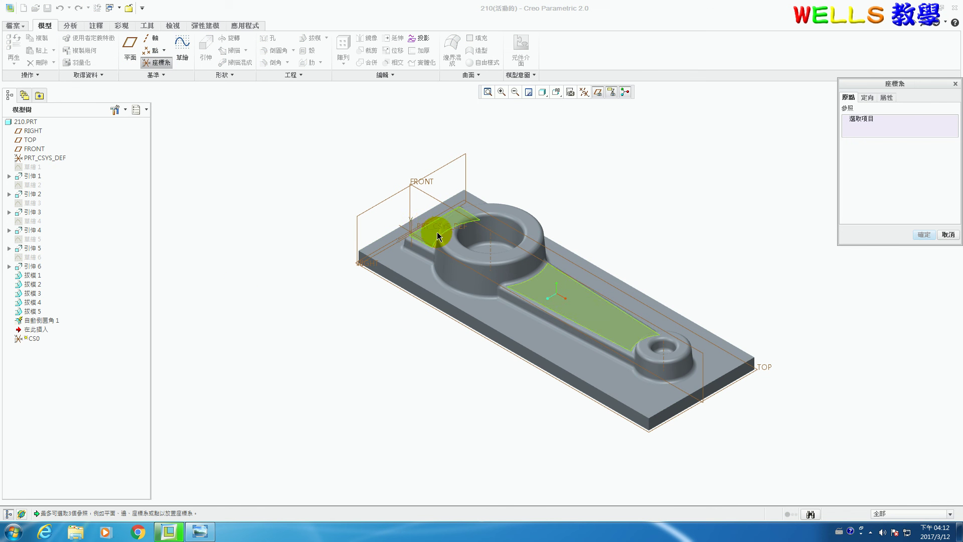
pyautogui.click(445, 230)
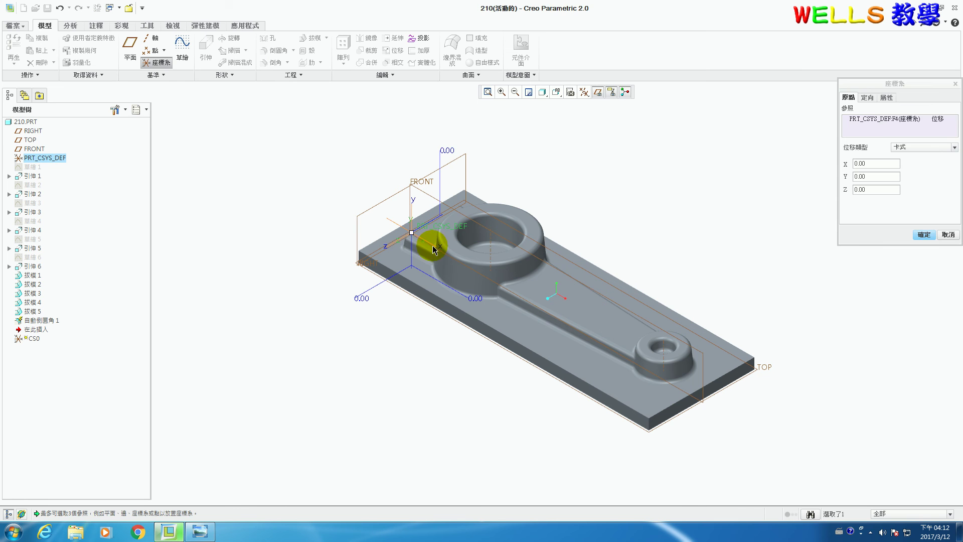
pyautogui.click(924, 234)
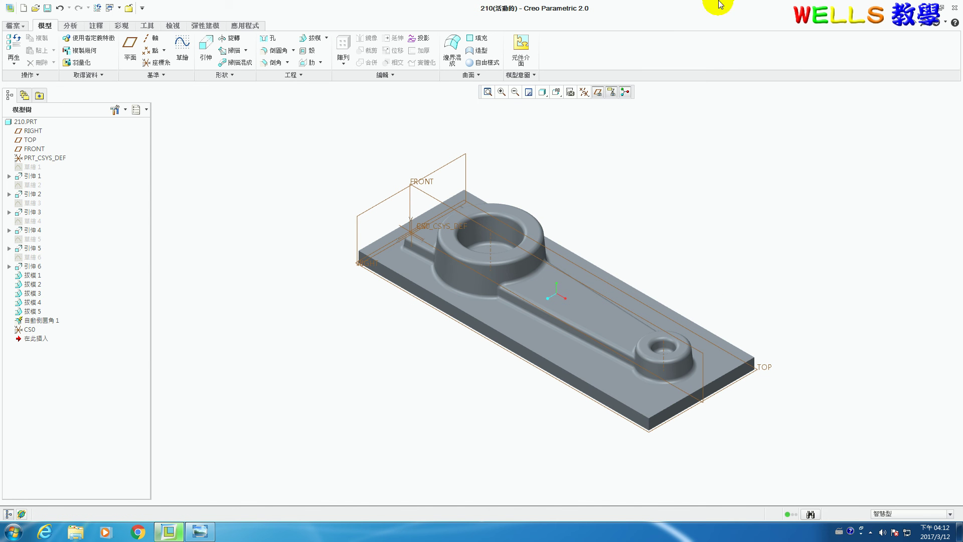
# - Run a mass properties analysis of the solid relative to coordinate system CS0, review the detailed report and close the analysis
pyautogui.click(72, 26)
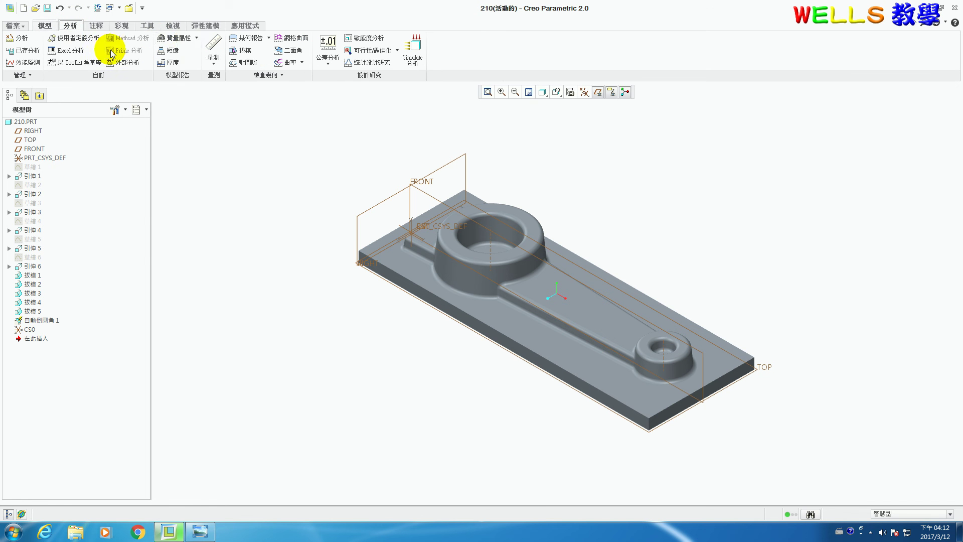
pyautogui.click(176, 38)
pyautogui.click(423, 224)
pyautogui.click(947, 337)
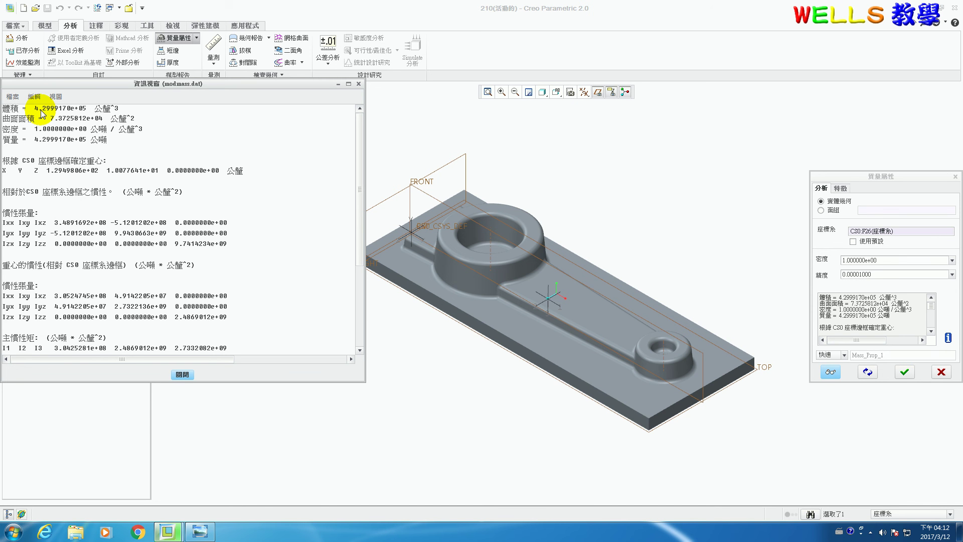
pyautogui.click(358, 84)
pyautogui.click(956, 177)
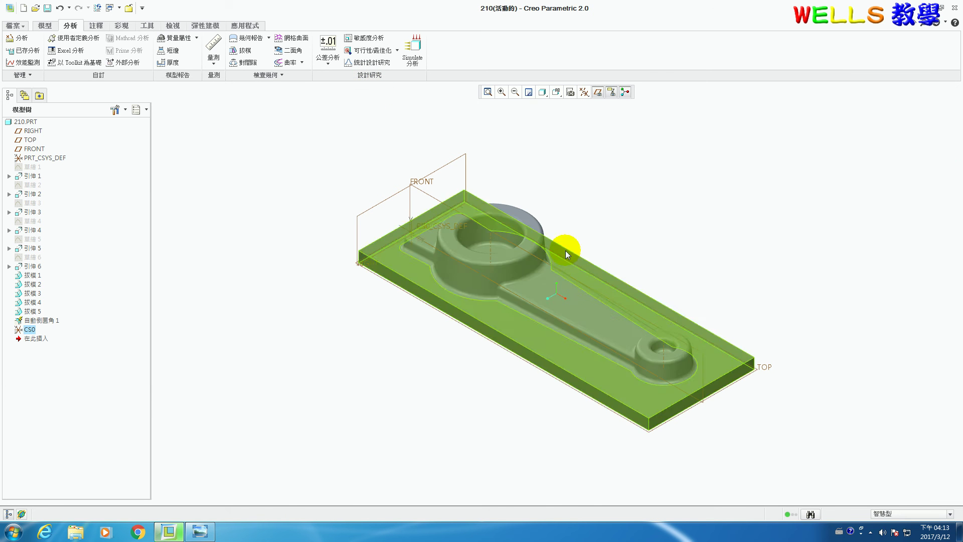
# - Open the base plate's sketch, compare its dimensions with the reference drawing, and accept the sketch without changes
pyautogui.rightClick(32, 168)
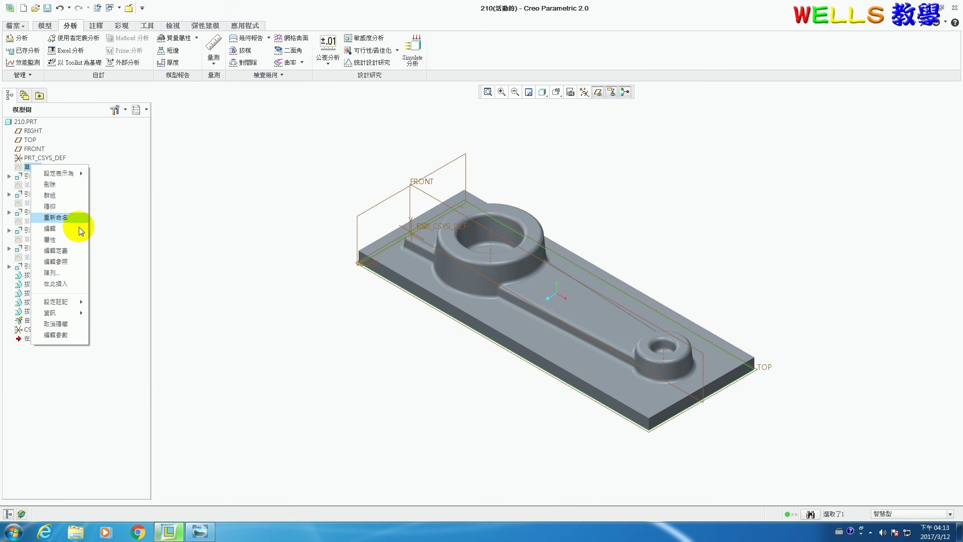
pyautogui.click(71, 249)
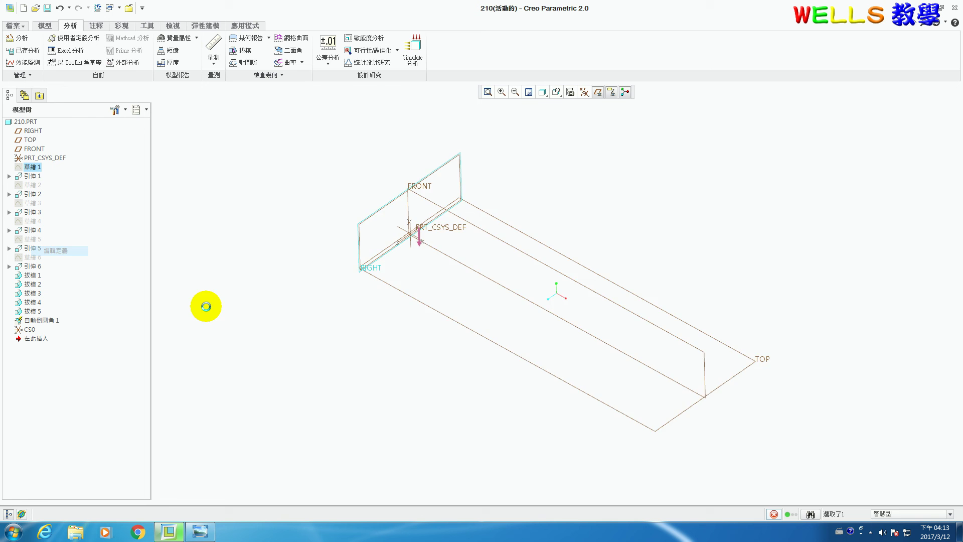
pyautogui.click(195, 530)
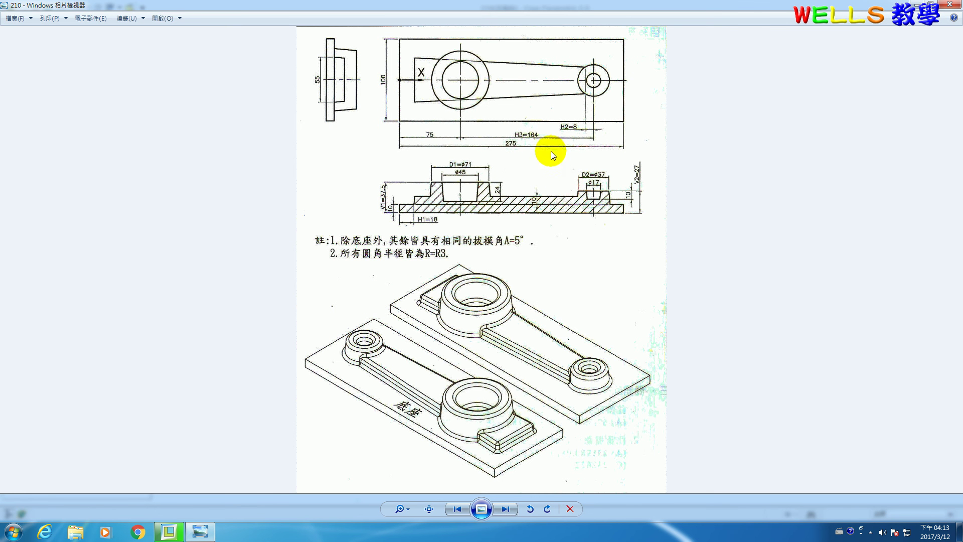
pyautogui.click(168, 531)
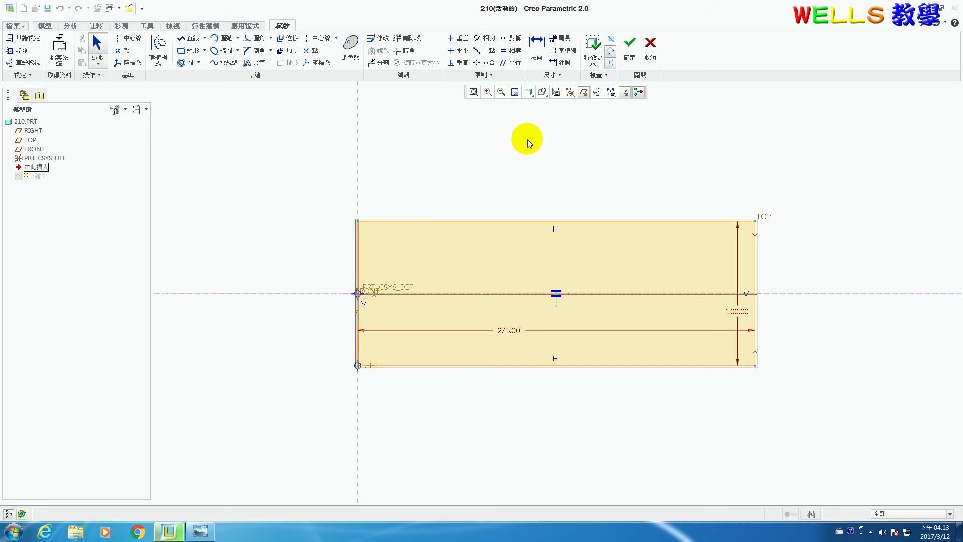
pyautogui.click(633, 45)
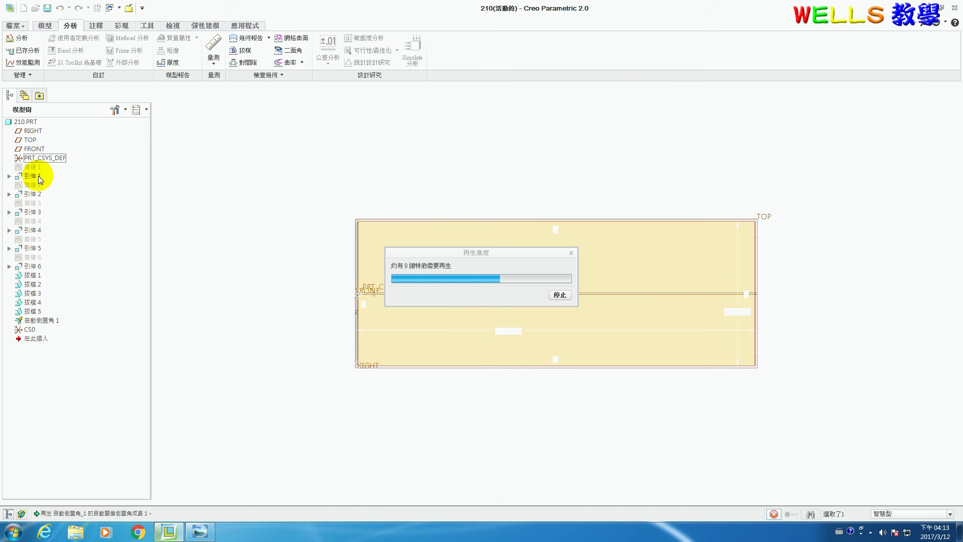
# - Edit the large boss's circle sketch, checking it against the reference drawing, reduce the circle's diameter, and finish the sketch
pyautogui.click(200, 531)
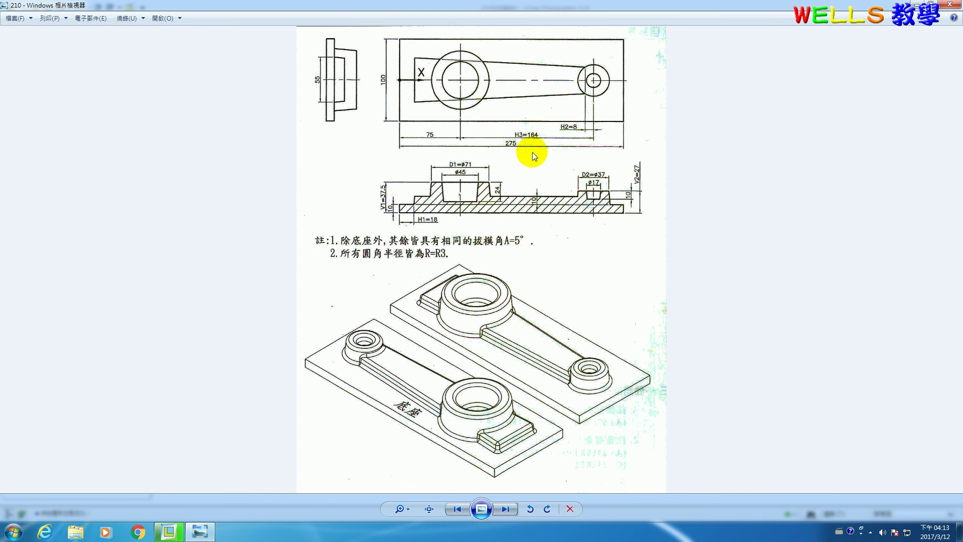
pyautogui.click(167, 530)
pyautogui.rightClick(33, 185)
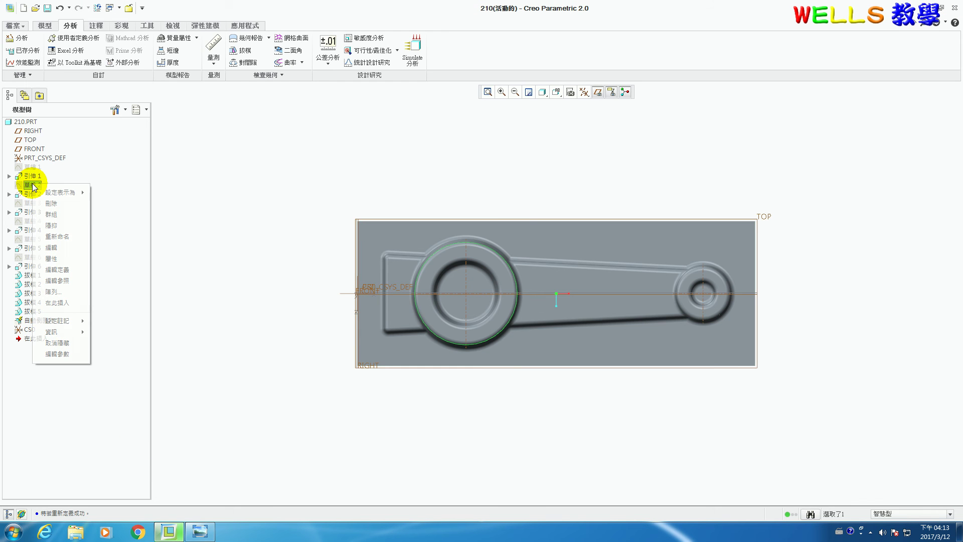
pyautogui.click(67, 270)
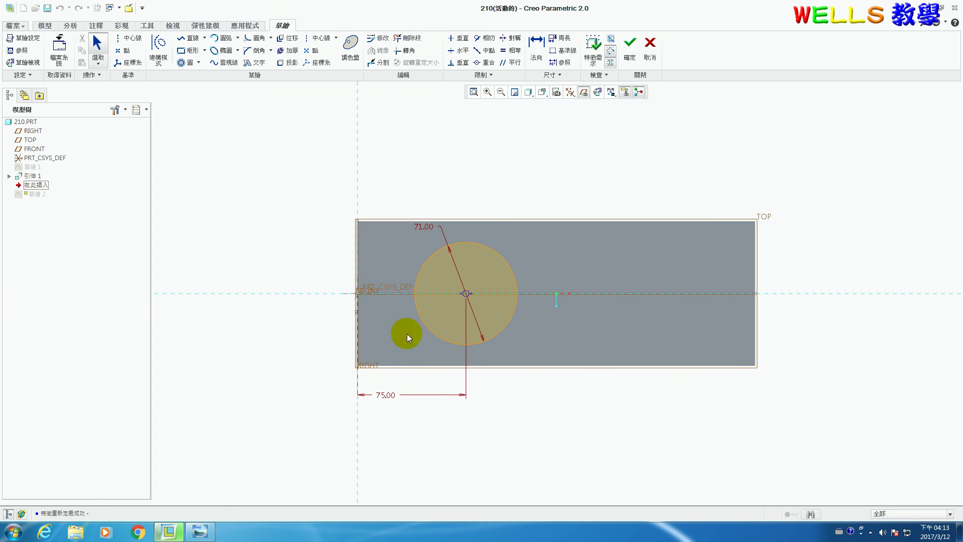
pyautogui.click(191, 533)
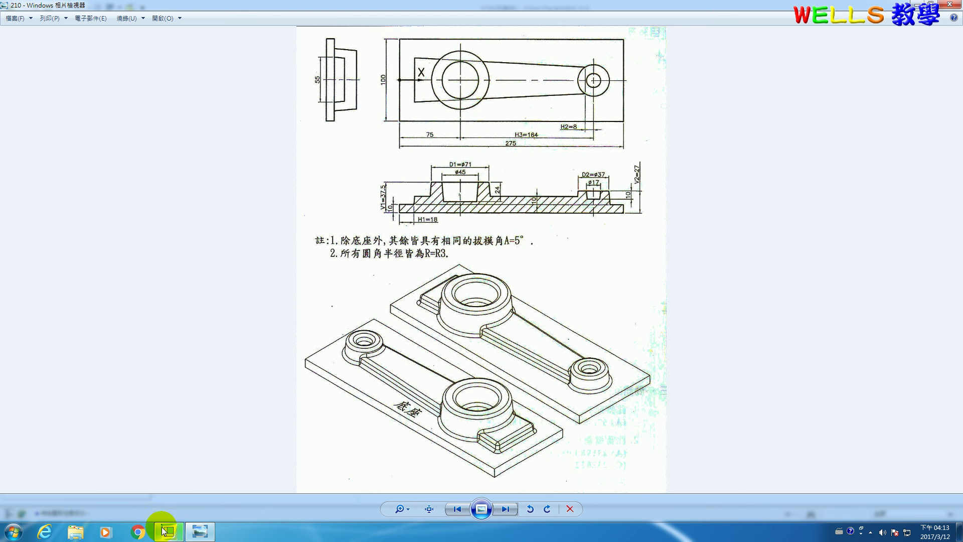
pyautogui.moveTo(164, 531)
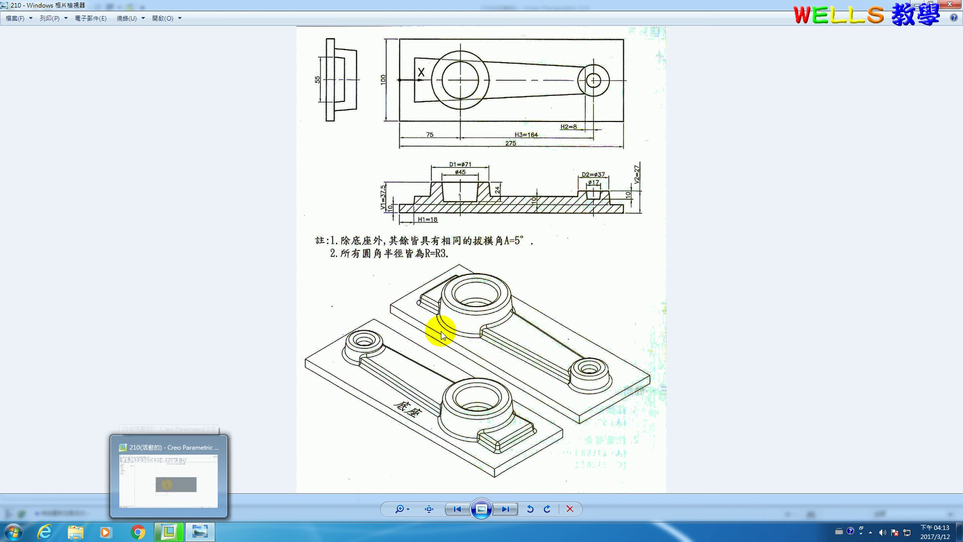
pyautogui.click(169, 531)
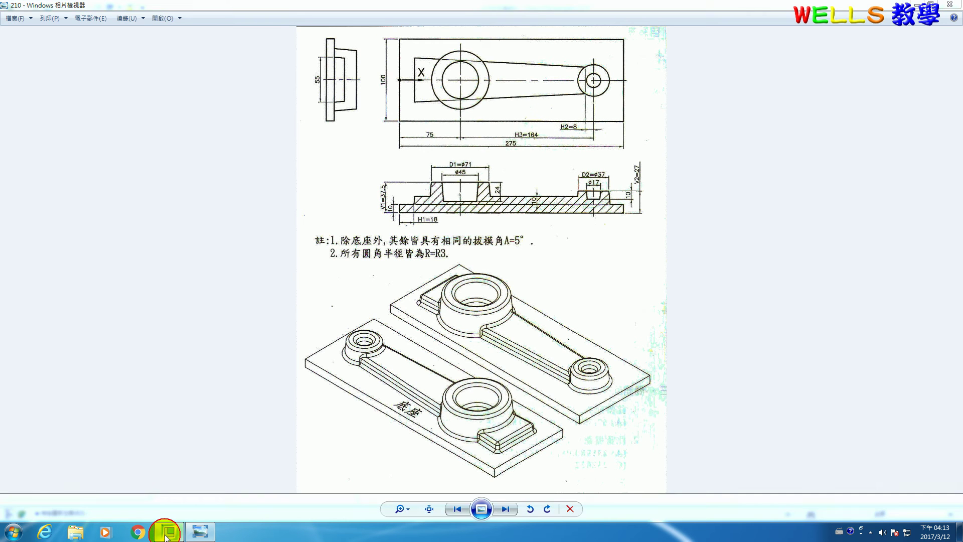
pyautogui.doubleClick(422, 225)
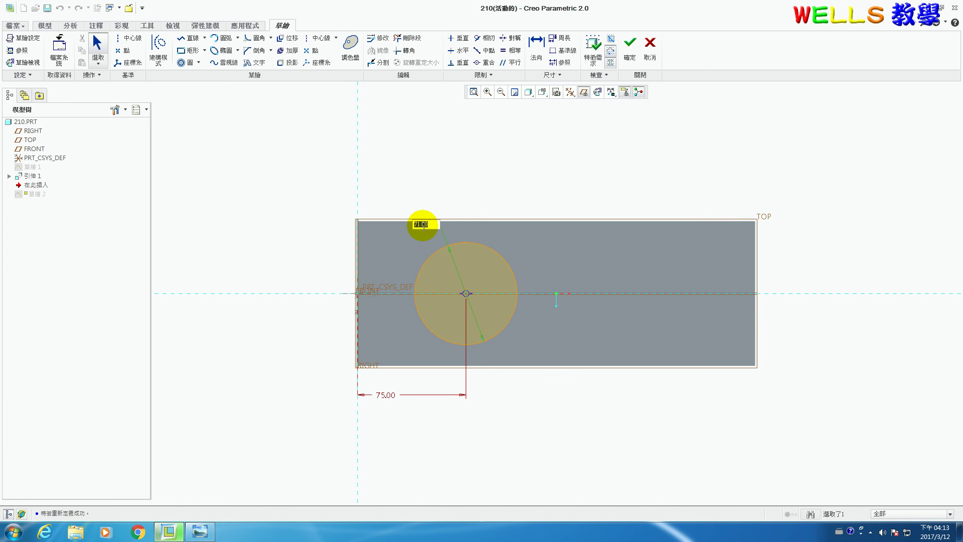
pyautogui.press('Return')
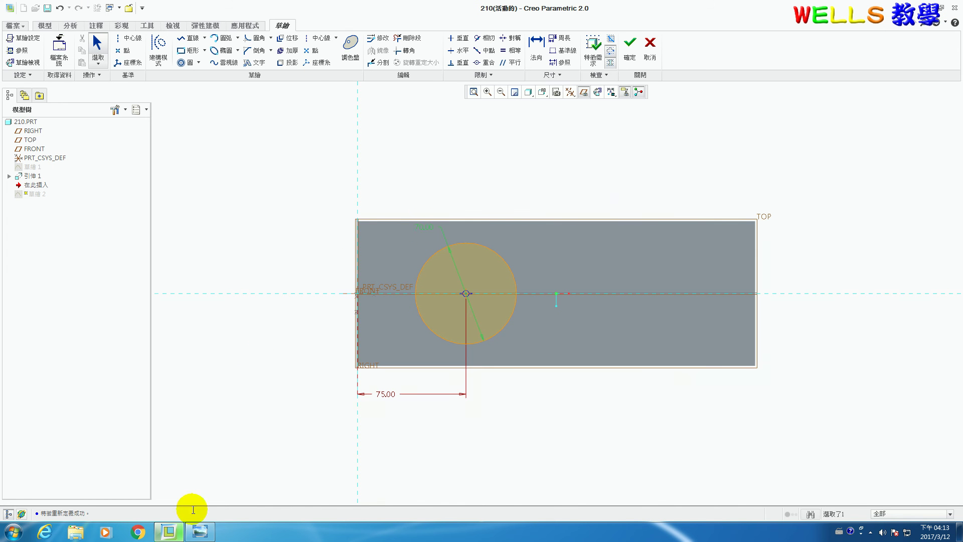
pyautogui.click(197, 530)
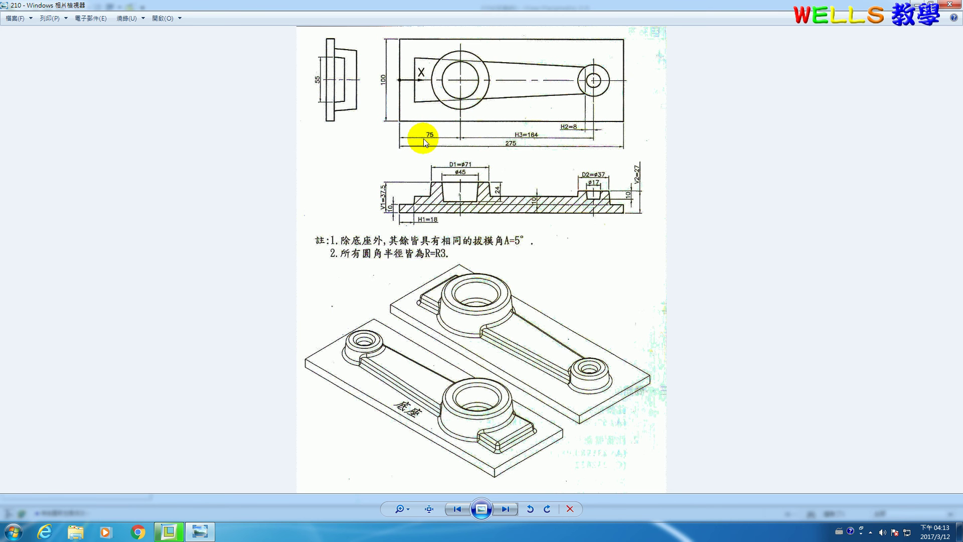
pyautogui.click(168, 531)
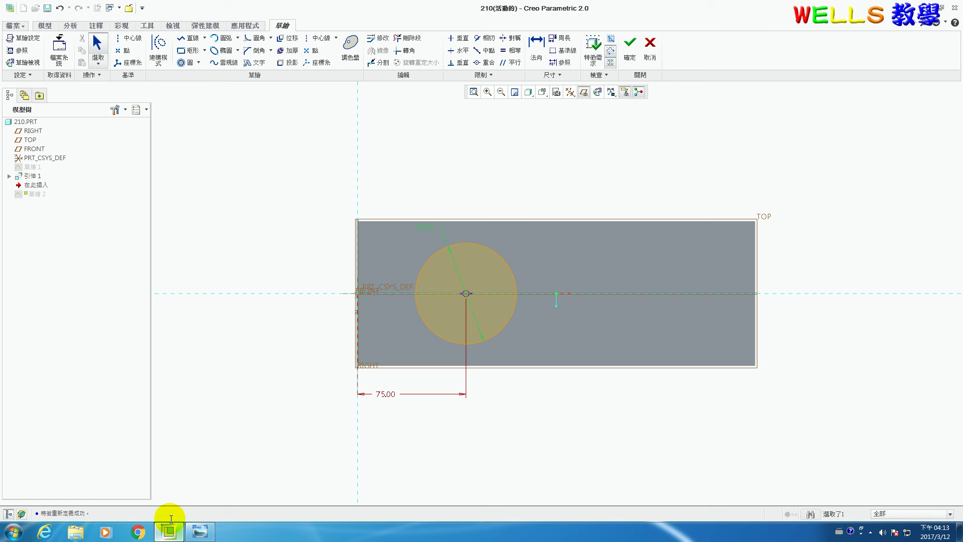
pyautogui.click(638, 44)
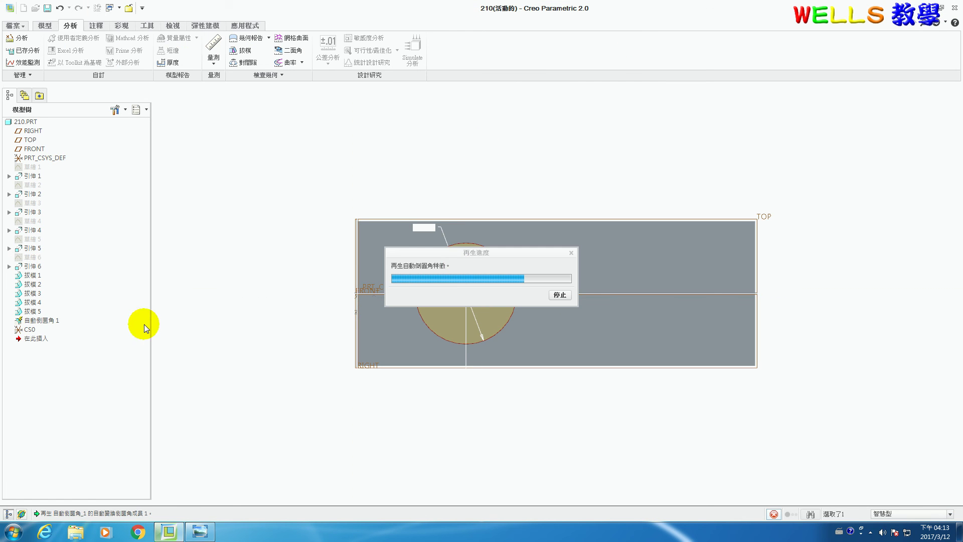
# - Redefine the large boss's extrusion, checking its height in the reference drawing, and set the depth to 38
pyautogui.rightClick(35, 195)
pyautogui.click(199, 531)
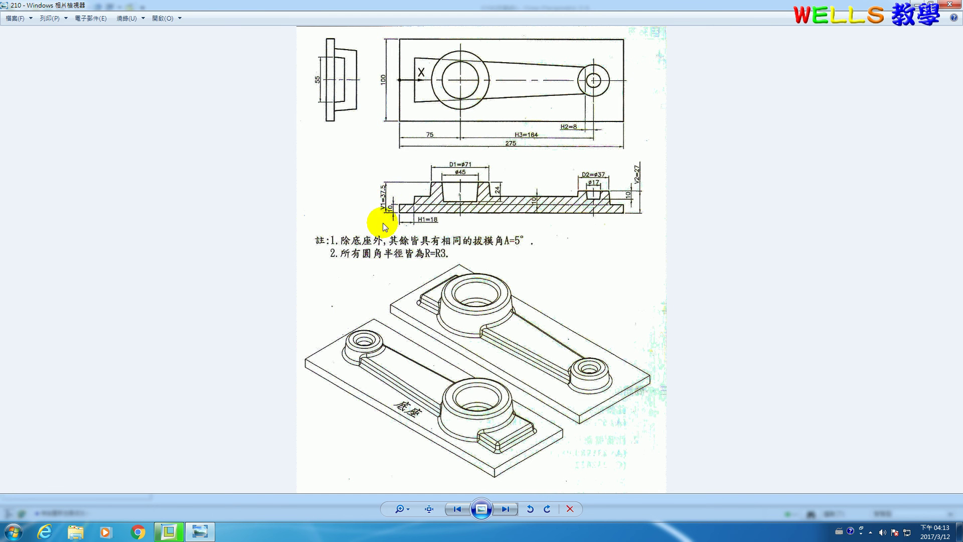
pyautogui.click(171, 531)
pyautogui.rightClick(30, 194)
pyautogui.click(80, 269)
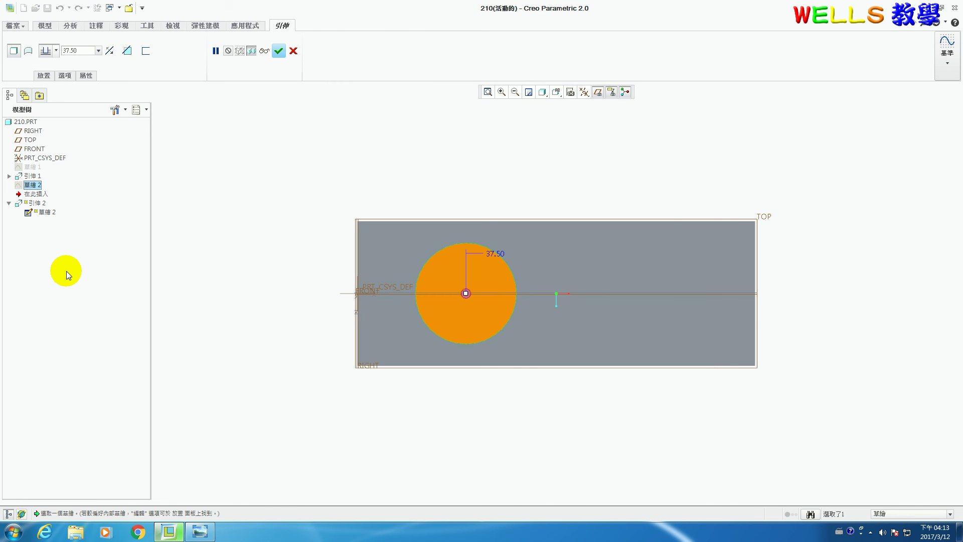
pyautogui.doubleClick(86, 51)
pyautogui.write('38')
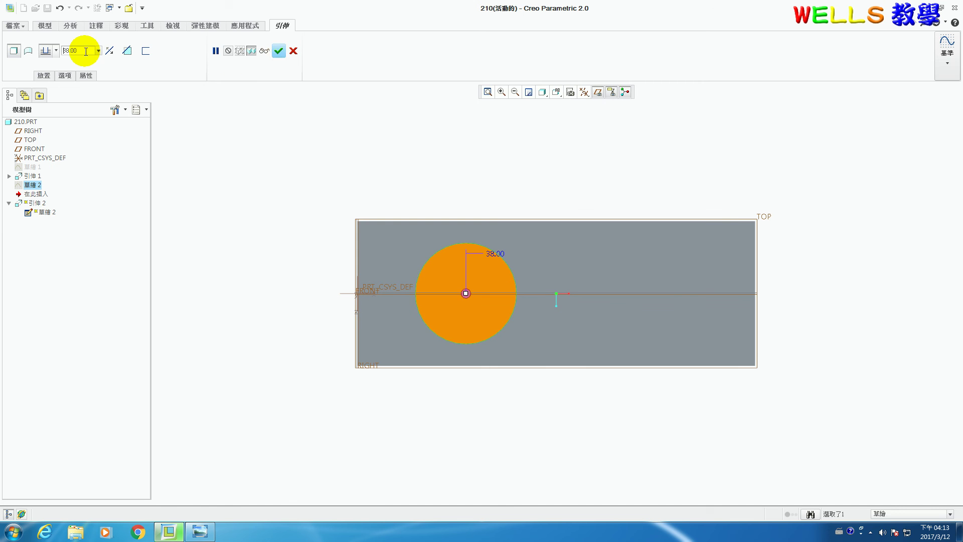
pyautogui.click(278, 50)
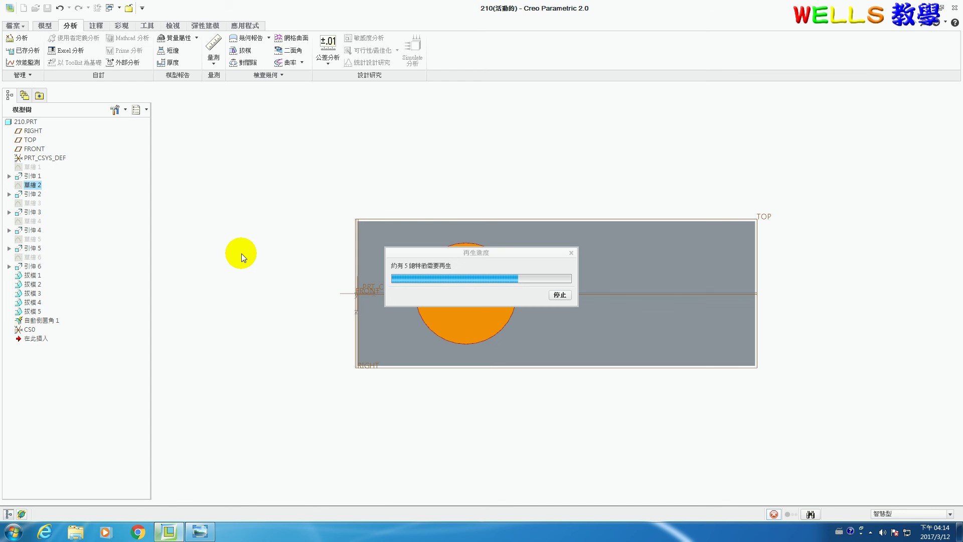
# - Edit the small boss's circle sketch, checking it against the reference drawing, and set the circle's diameter to 35
pyautogui.rightClick(35, 203)
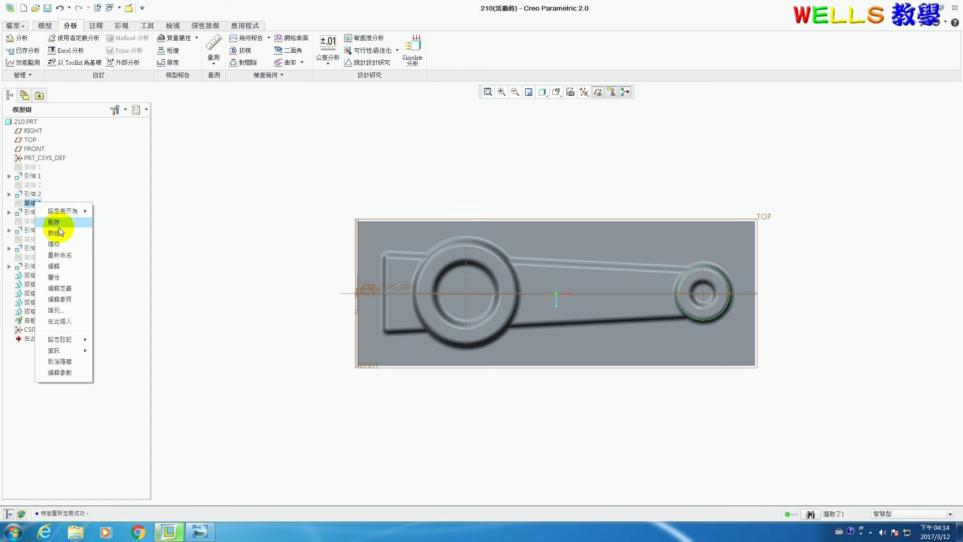
pyautogui.click(73, 255)
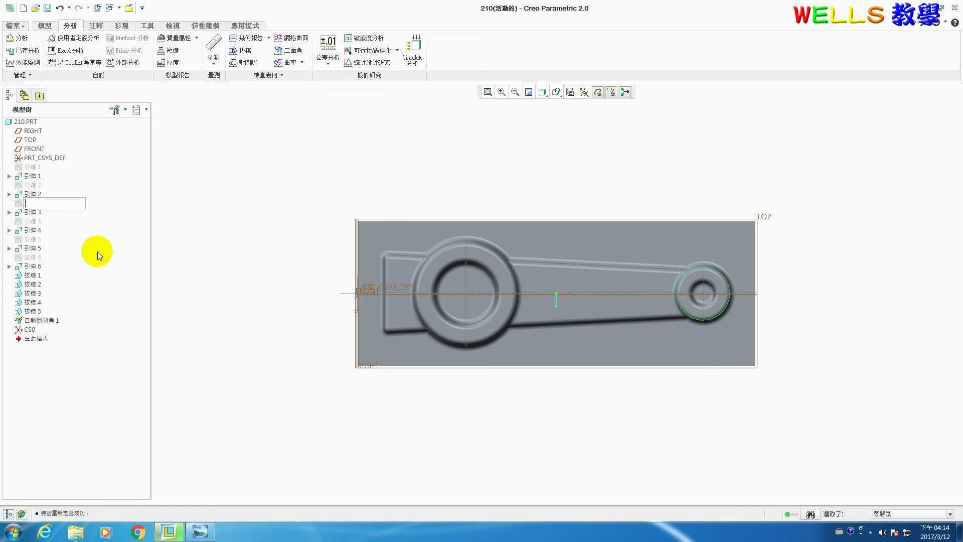
pyautogui.rightClick(30, 202)
pyautogui.click(76, 274)
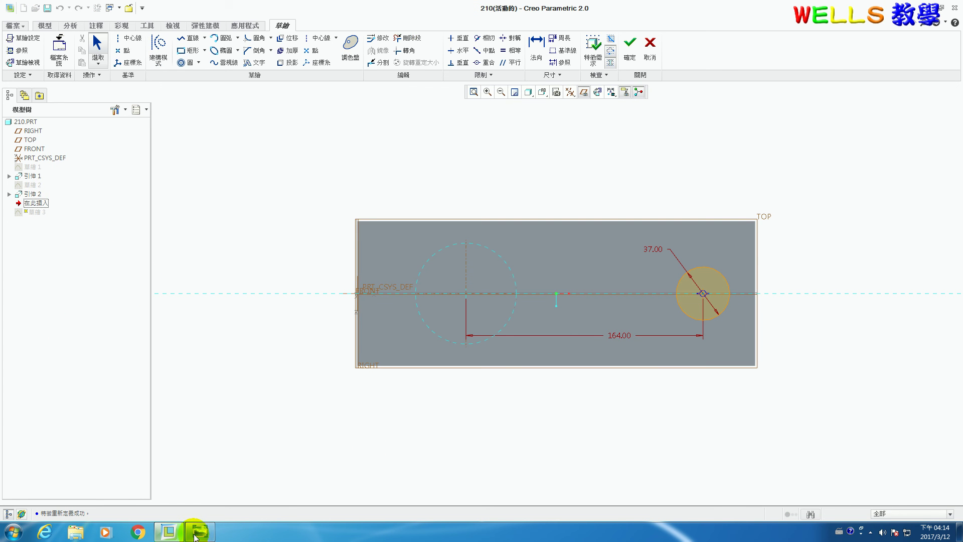
pyautogui.click(198, 532)
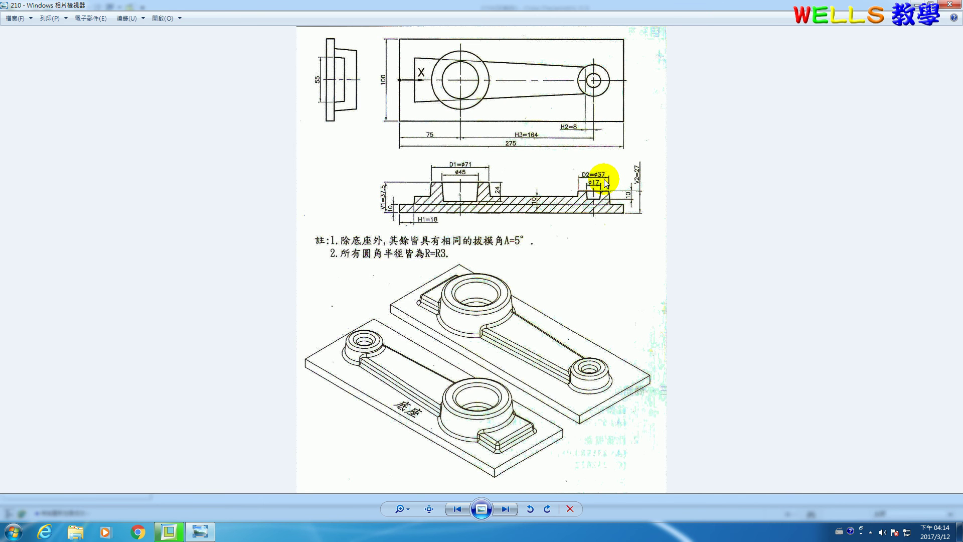
pyautogui.click(168, 532)
pyautogui.doubleClick(647, 249)
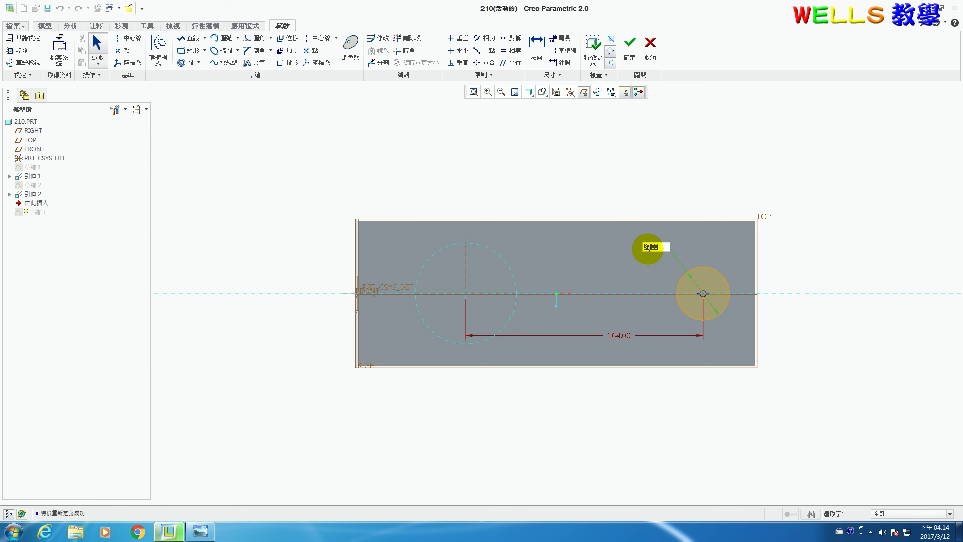
pyautogui.write('35')
pyautogui.press('Return')
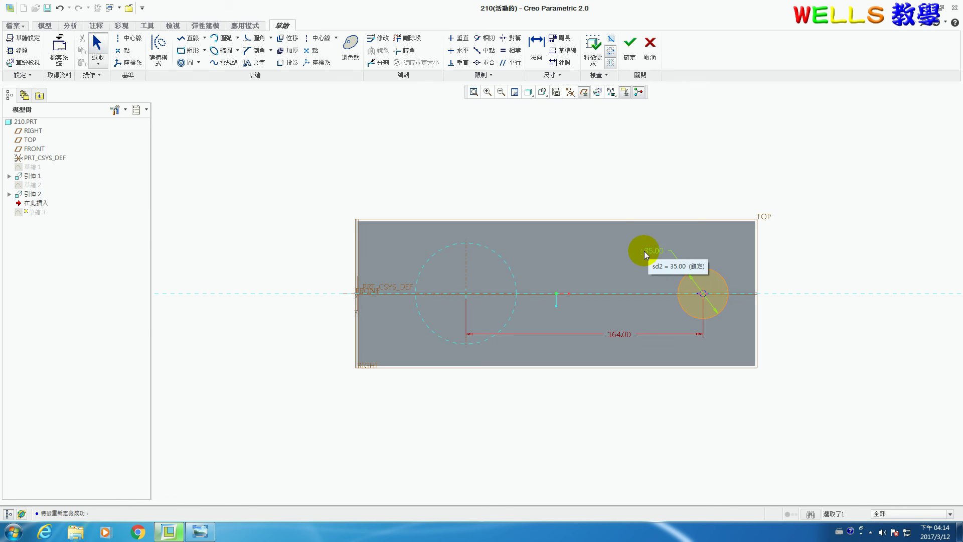
# - Check the boss spacing in the reference drawing, set the centre distance between the two bosses to 165, and finish the sketch
pyautogui.click(199, 531)
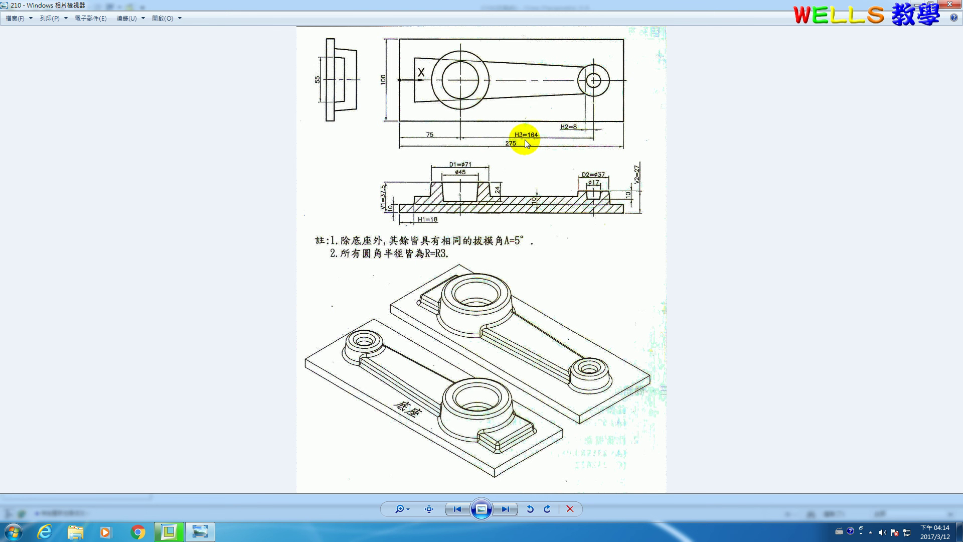
pyautogui.click(169, 531)
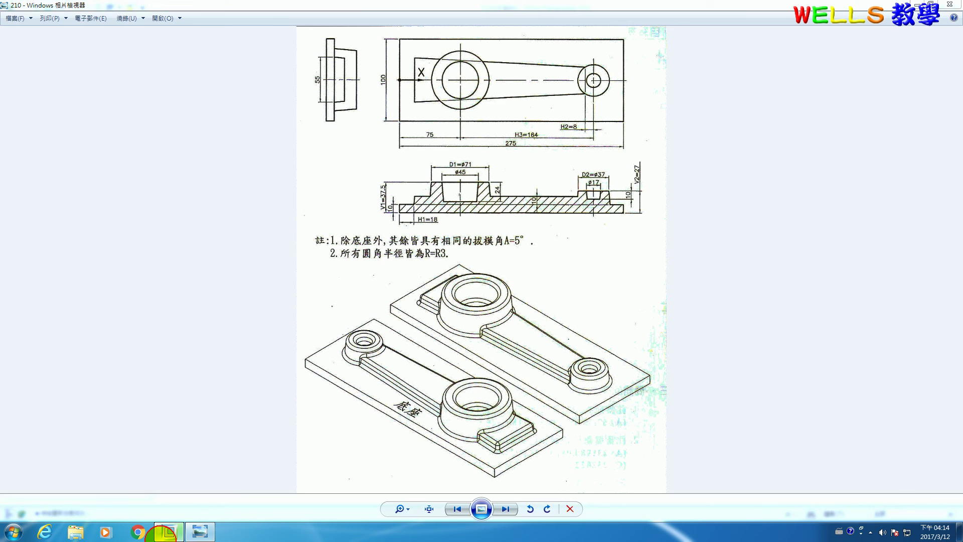
pyautogui.doubleClick(625, 333)
pyautogui.write('165')
pyautogui.press('Return')
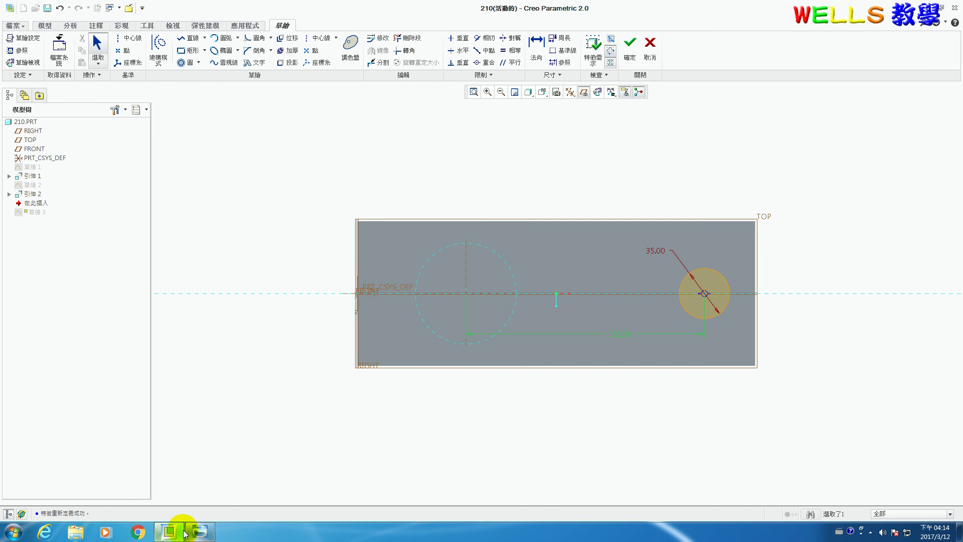
pyautogui.click(630, 46)
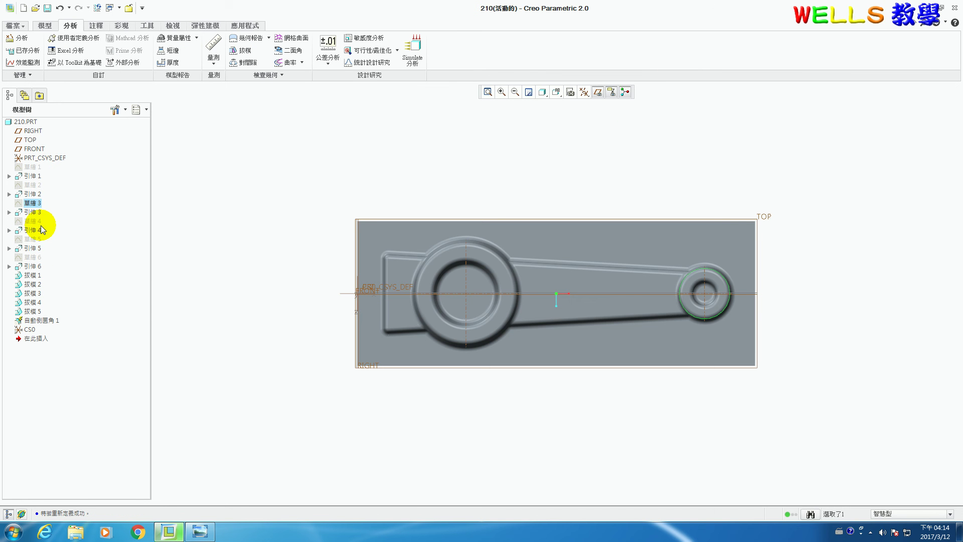
# - Open the small boss's extrusion definition, compare its depth with the reference drawing, and accept it without changes
pyautogui.rightClick(35, 212)
pyautogui.click(65, 285)
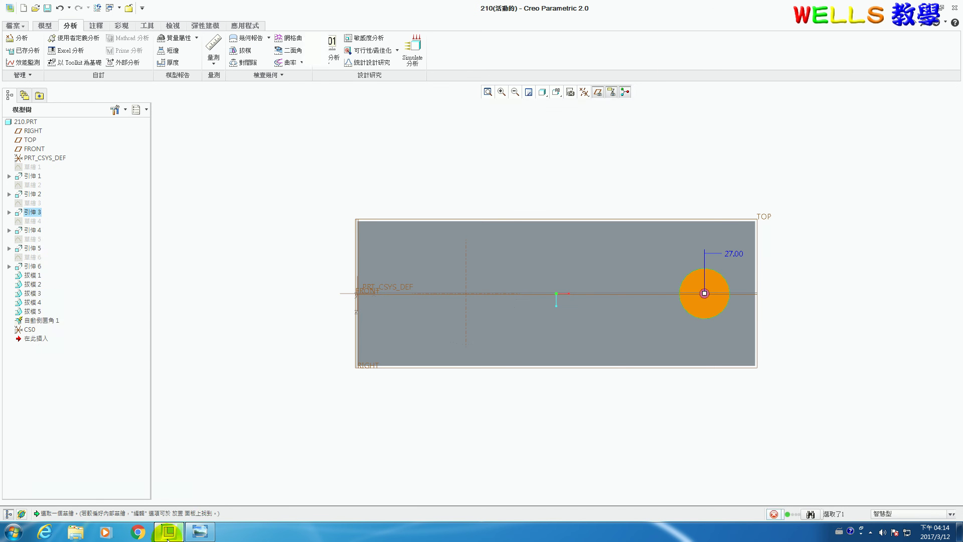
pyautogui.click(203, 531)
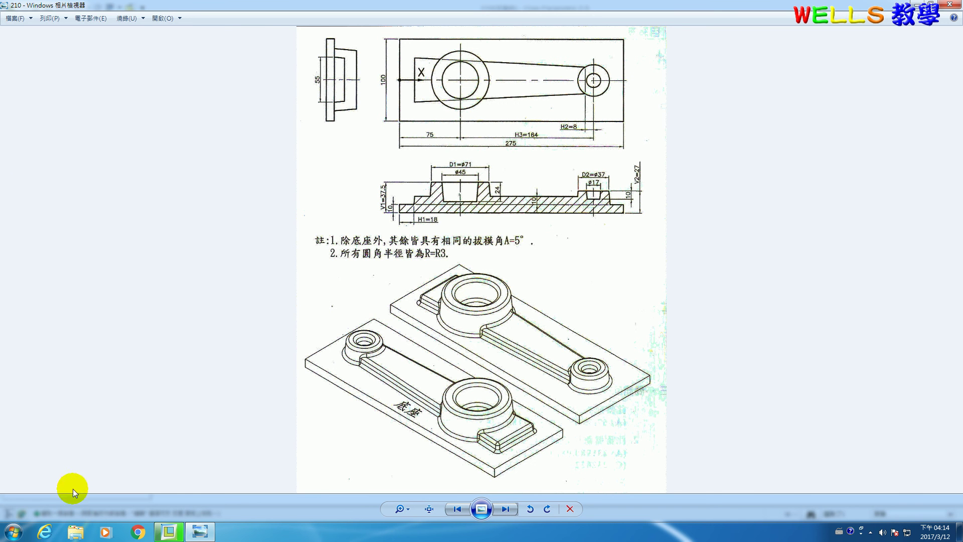
pyautogui.click(168, 531)
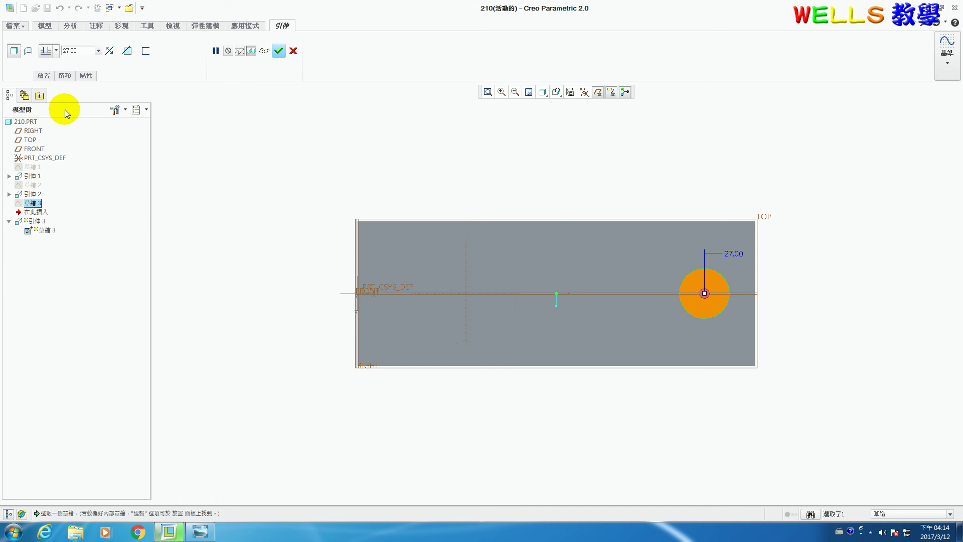
pyautogui.click(279, 51)
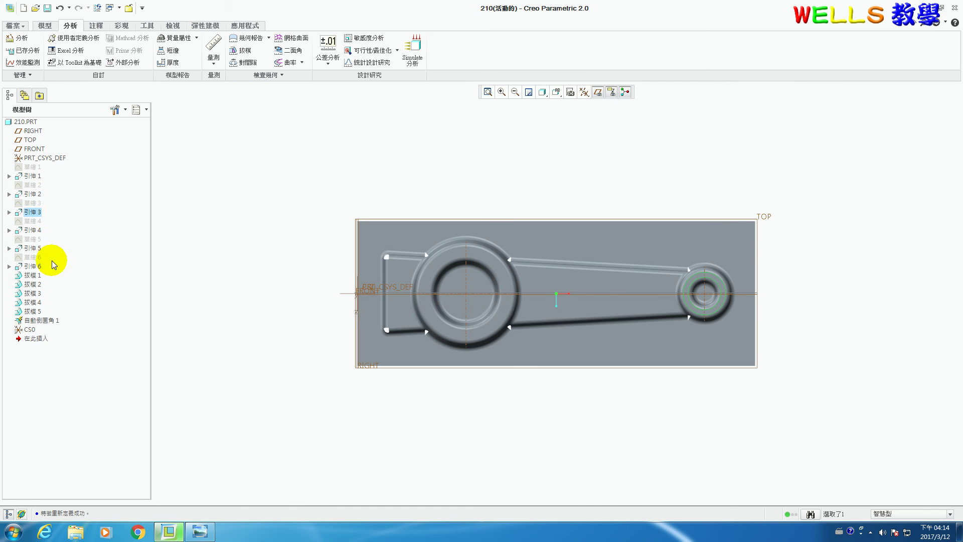
# - Redefine the small boss's extrusion with a depth of 28
pyautogui.rightClick(34, 216)
pyautogui.click(63, 288)
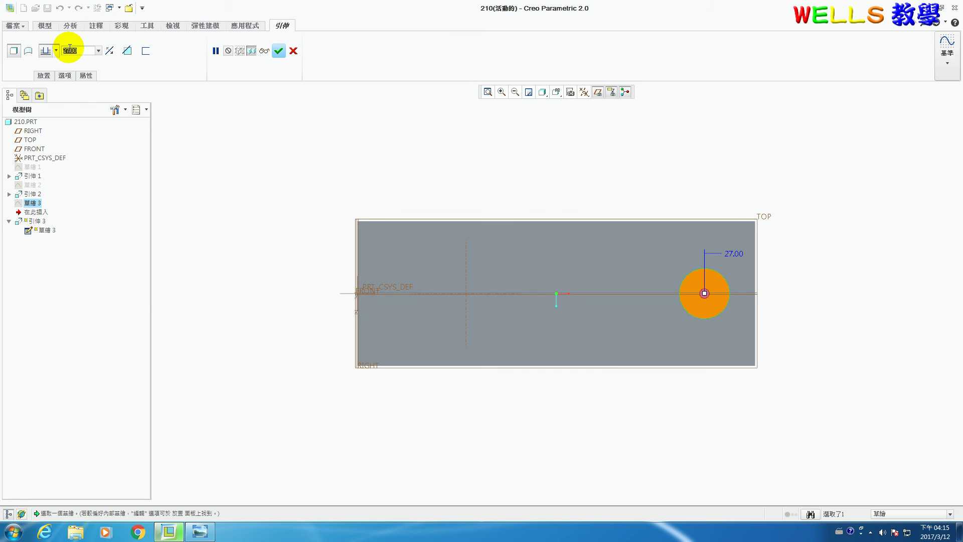
pyautogui.write('28')
pyautogui.press('Return')
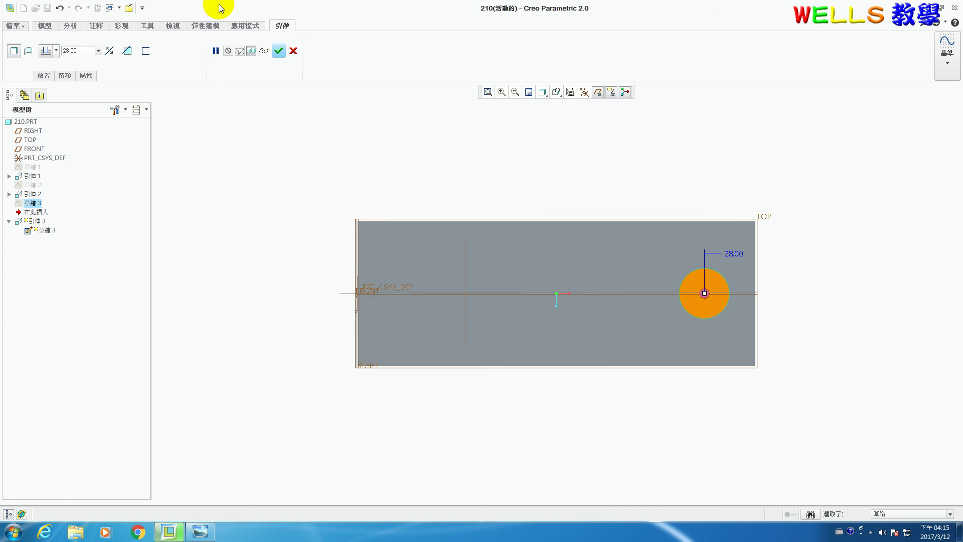
pyautogui.click(278, 51)
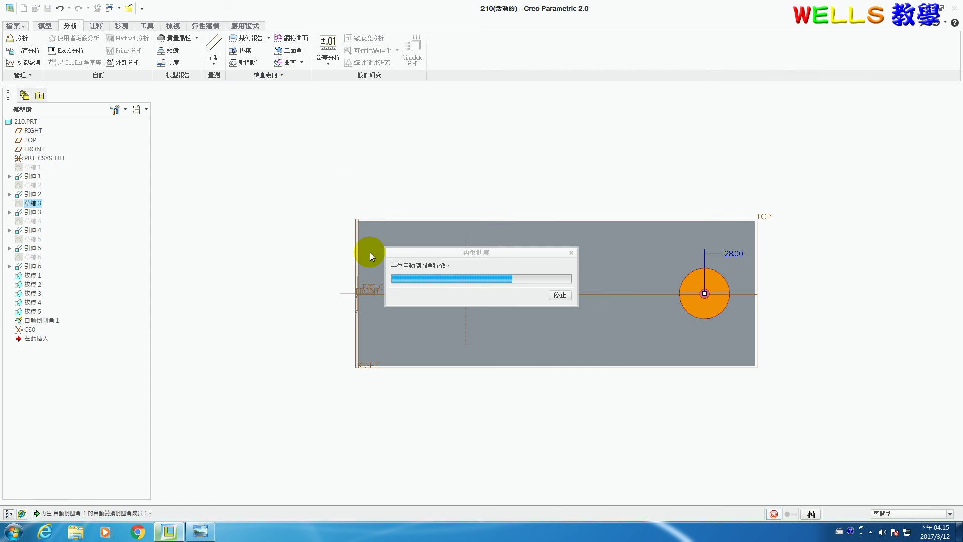
# - Edit the tapered arm's sketch, checking it against the reference drawing, and set its wide end's offset from the base plate edge to 20
pyautogui.rightClick(36, 224)
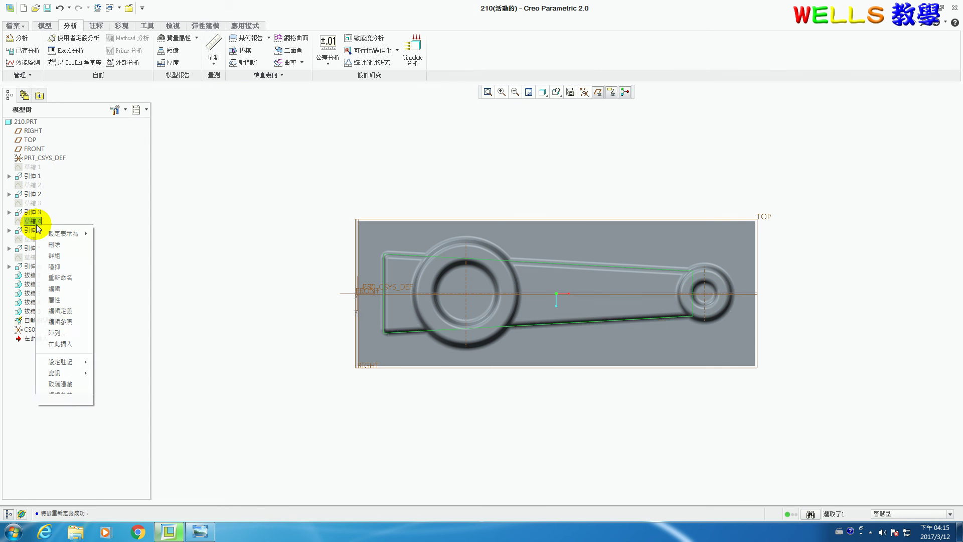
pyautogui.click(60, 310)
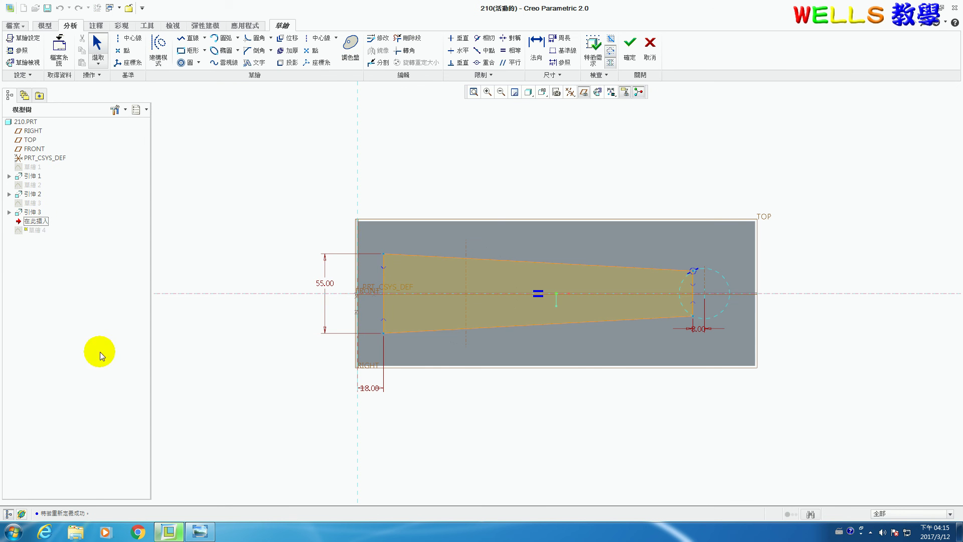
pyautogui.click(200, 530)
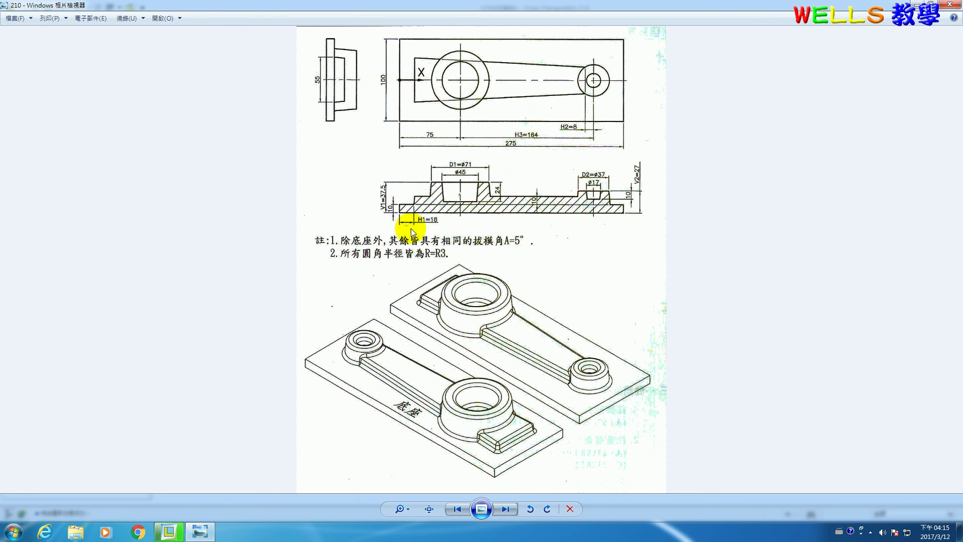
pyautogui.click(169, 531)
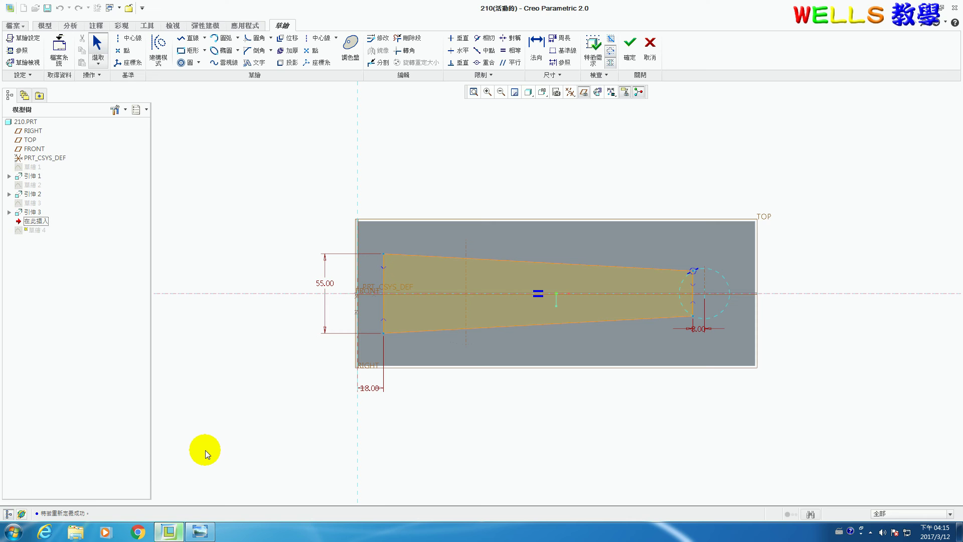
pyautogui.doubleClick(371, 388)
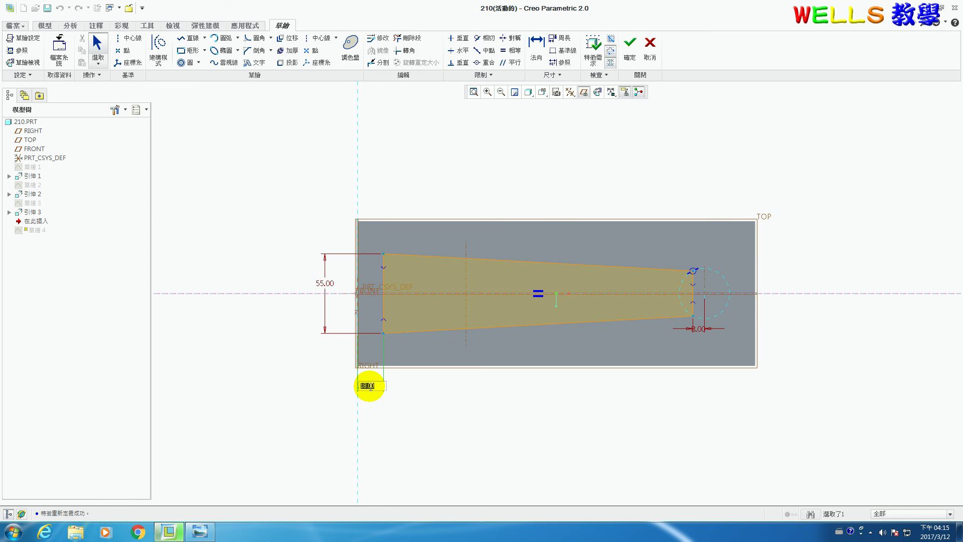
pyautogui.write('20')
pyautogui.press('Return')
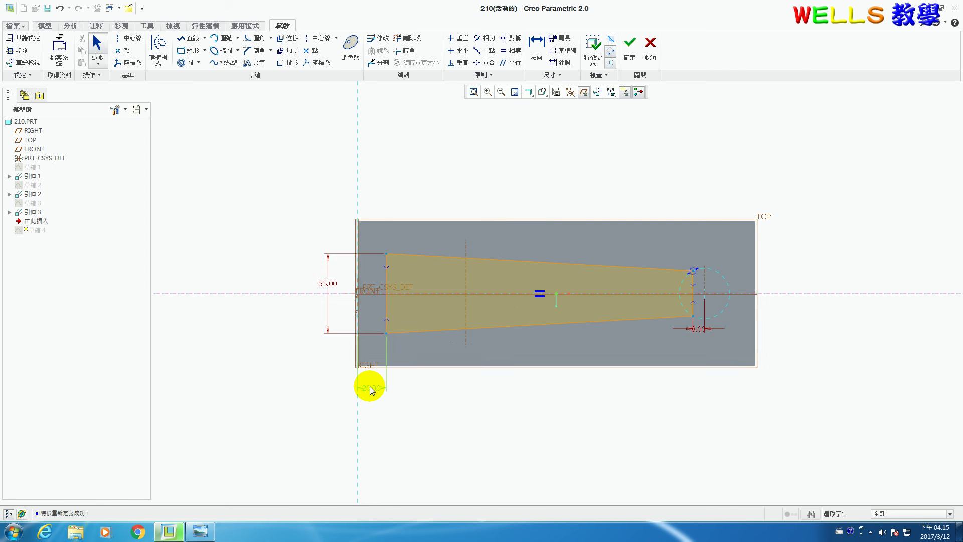
# - Check dimension H2 in the reference drawing, increase the distance from the arm's narrow end to the small boss's centre, and finish the sketch
pyautogui.click(199, 530)
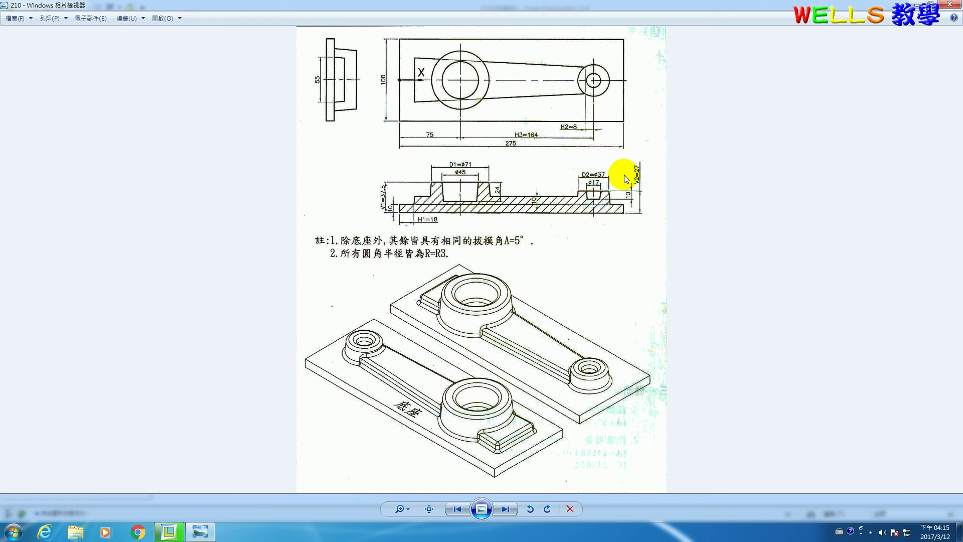
pyautogui.click(168, 530)
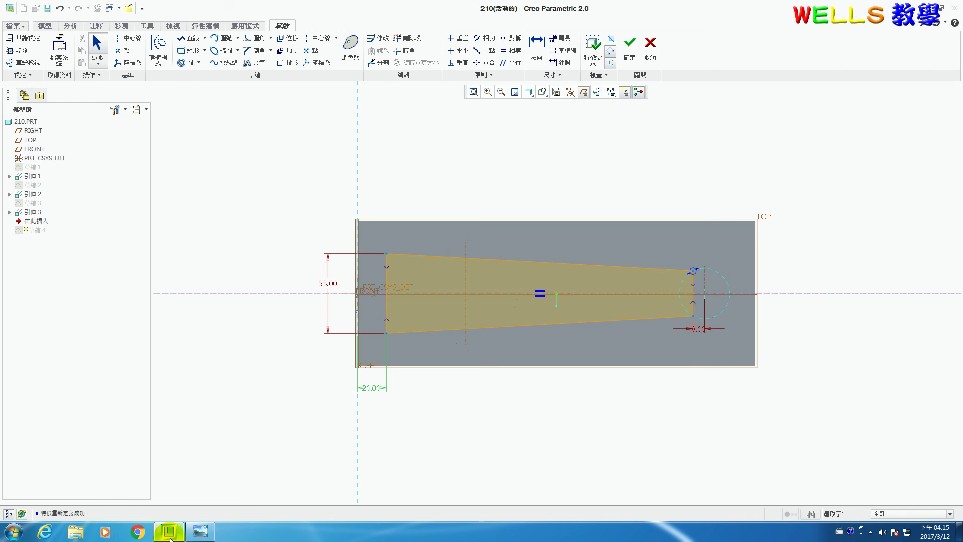
pyautogui.click(699, 328)
pyautogui.doubleClick(700, 330)
pyautogui.press('Return')
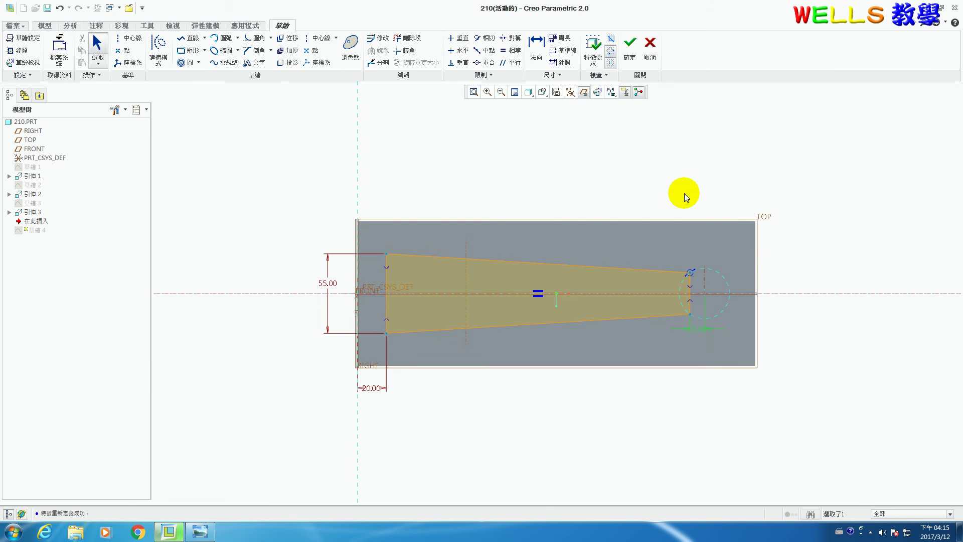
pyautogui.click(626, 56)
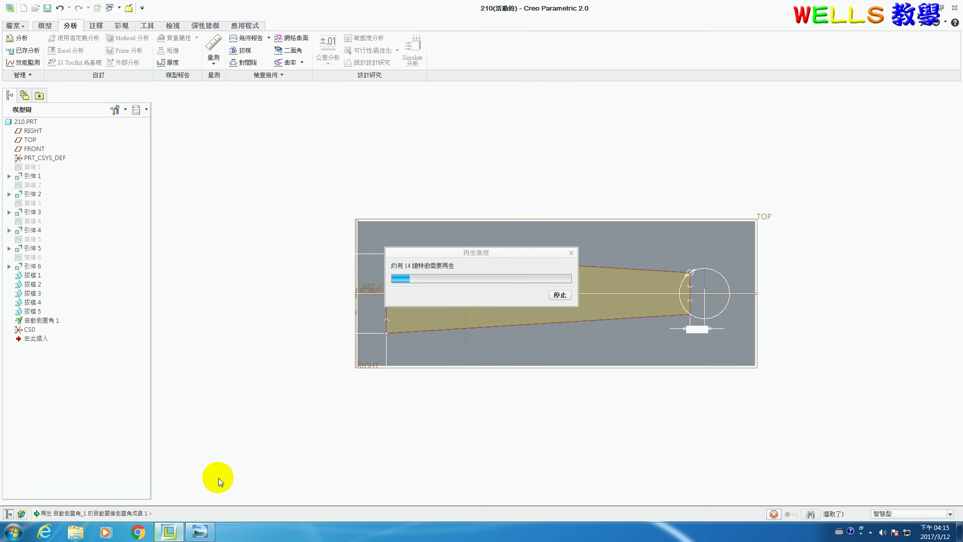
# - Compare the large boss's hole sketch and the small boss's hole with the reference drawing, leaving the sketch without changes
pyautogui.click(198, 531)
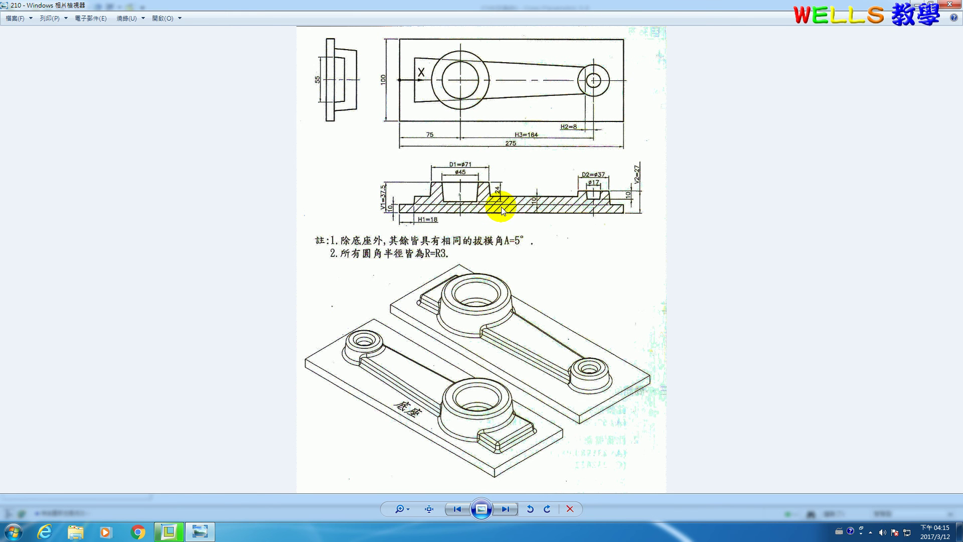
pyautogui.click(168, 531)
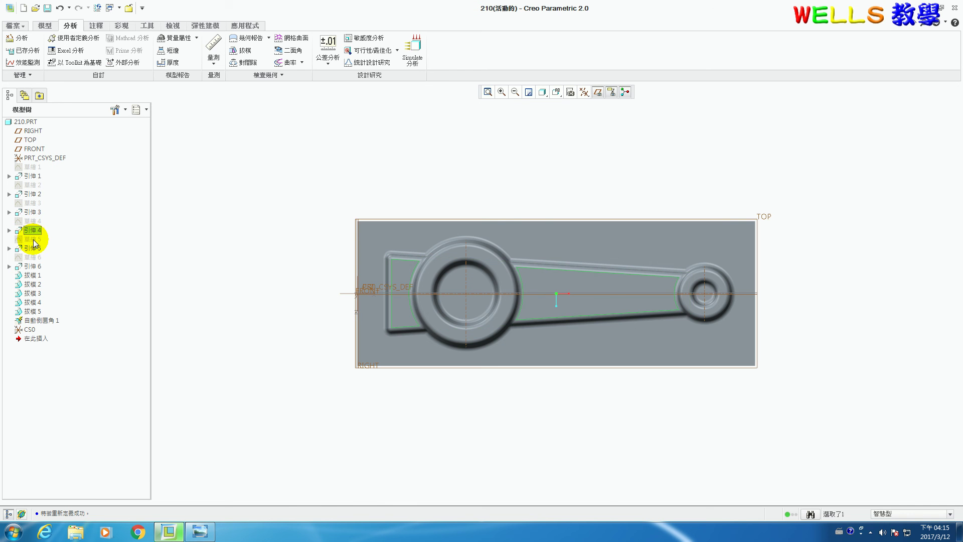
pyautogui.rightClick(31, 239)
pyautogui.click(65, 324)
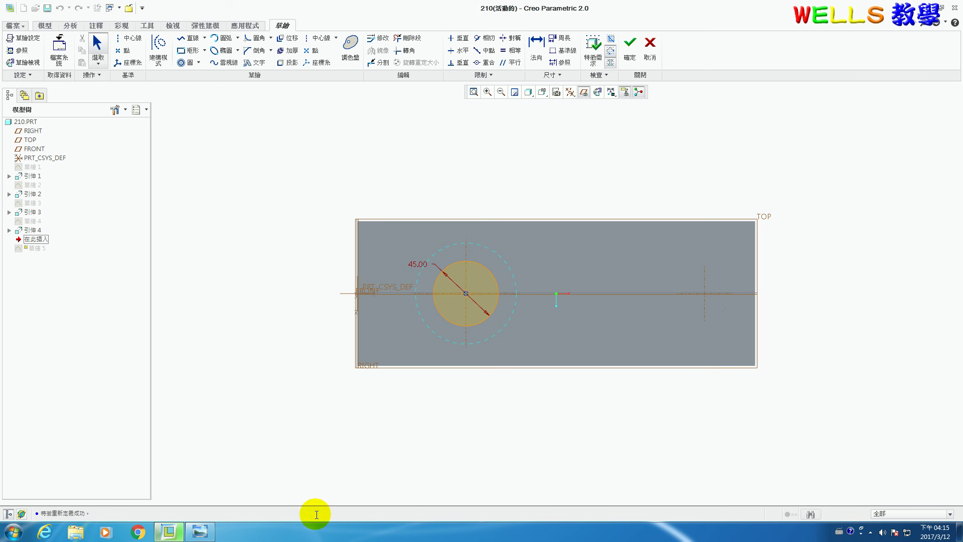
pyautogui.click(200, 531)
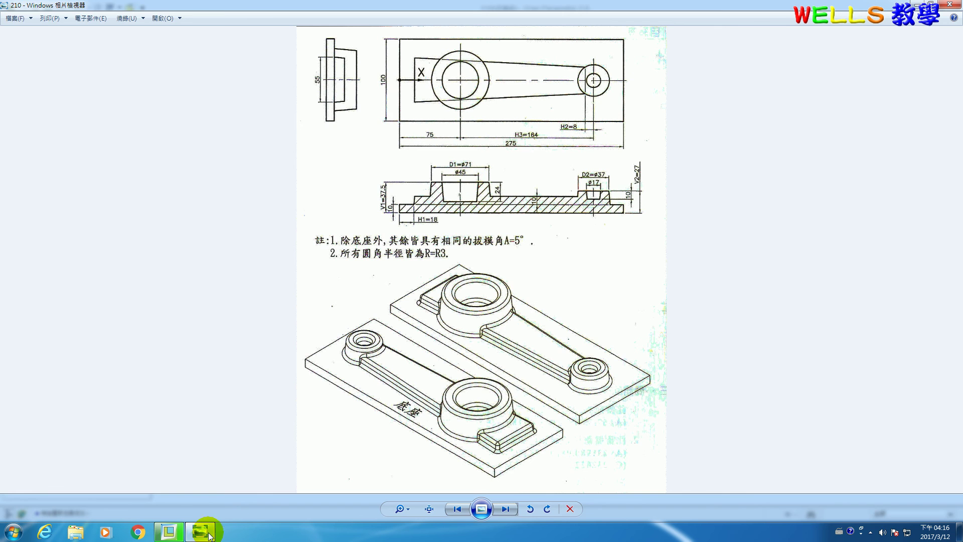
pyautogui.click(169, 530)
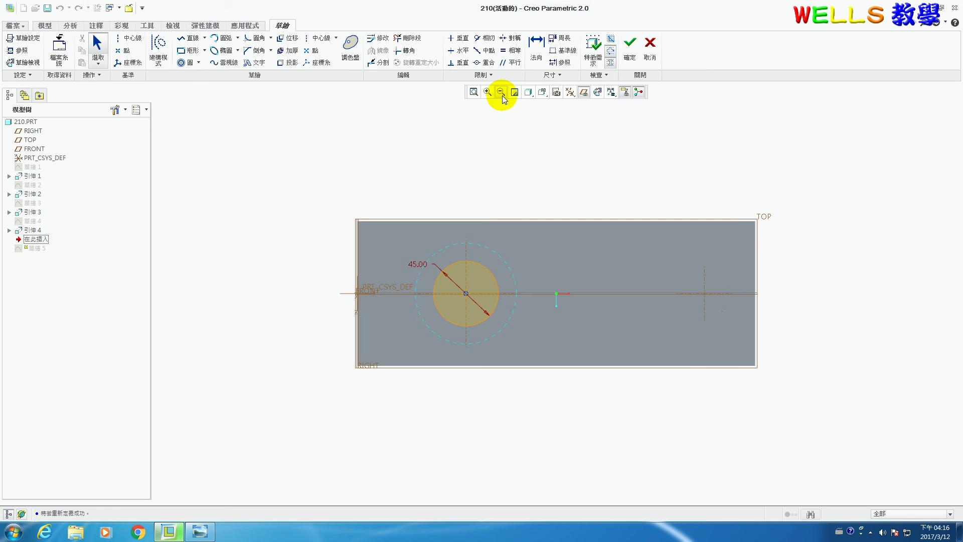
pyautogui.click(650, 47)
pyautogui.click(474, 275)
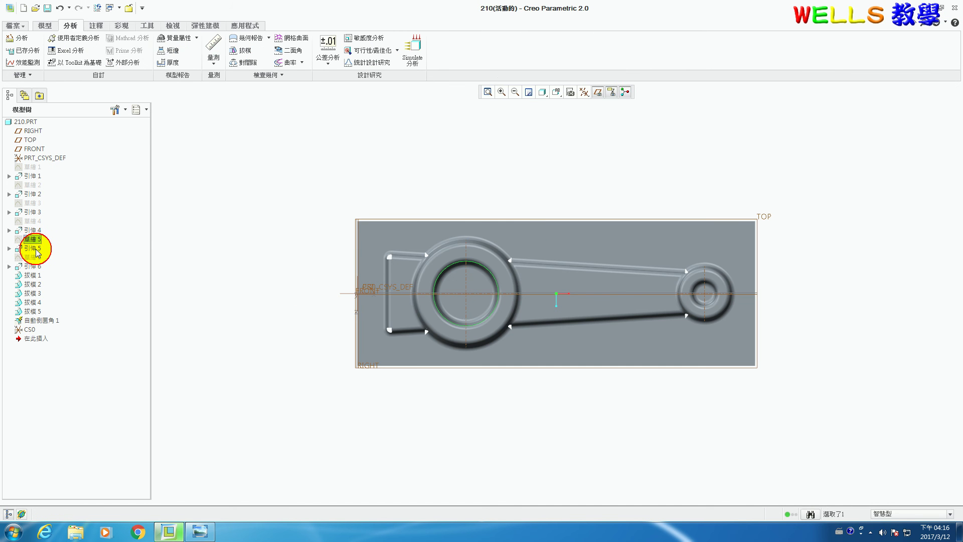
pyautogui.click(200, 530)
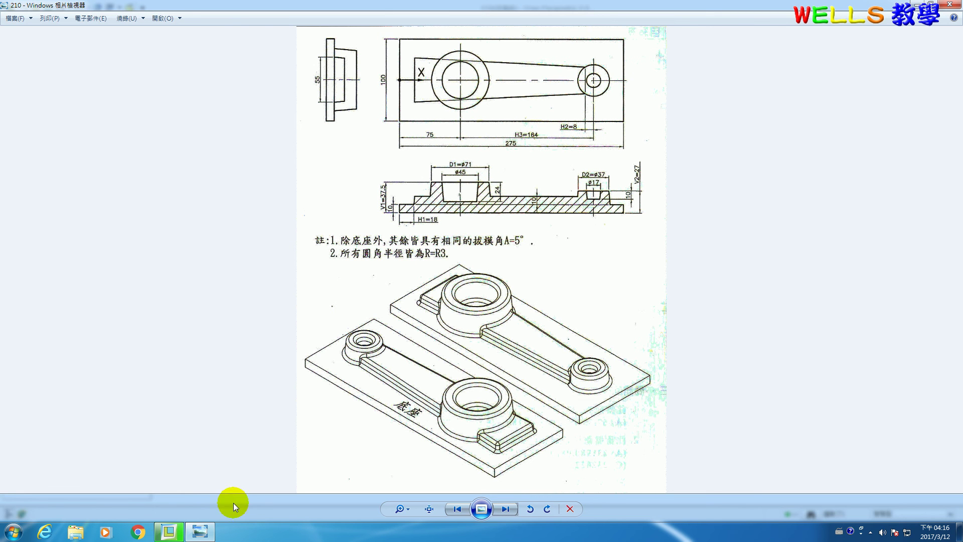
pyautogui.click(169, 531)
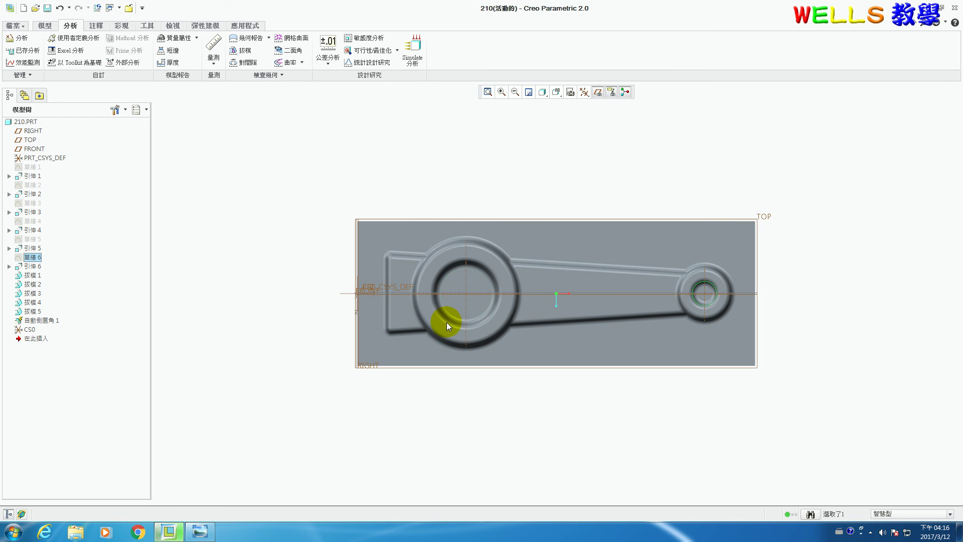
pyautogui.click(200, 531)
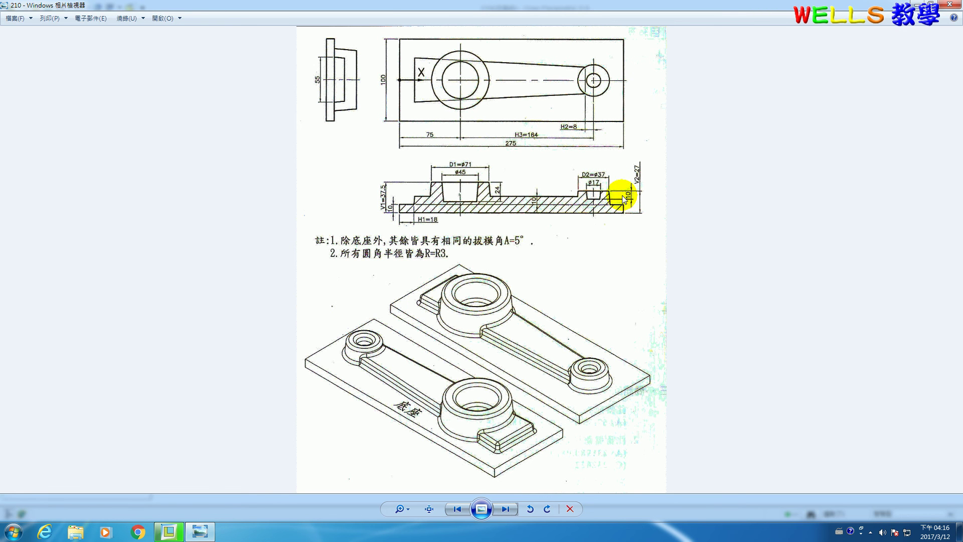
pyautogui.click(169, 530)
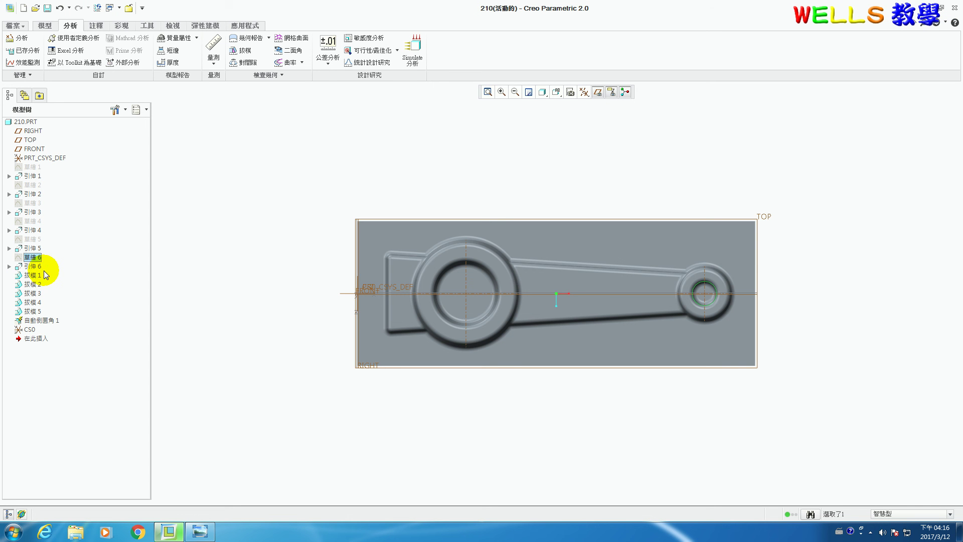
# - Check the draft angle in the reference drawing and redefine the draft on the large boss's outer wall with an angle of 4 degrees
pyautogui.click(37, 277)
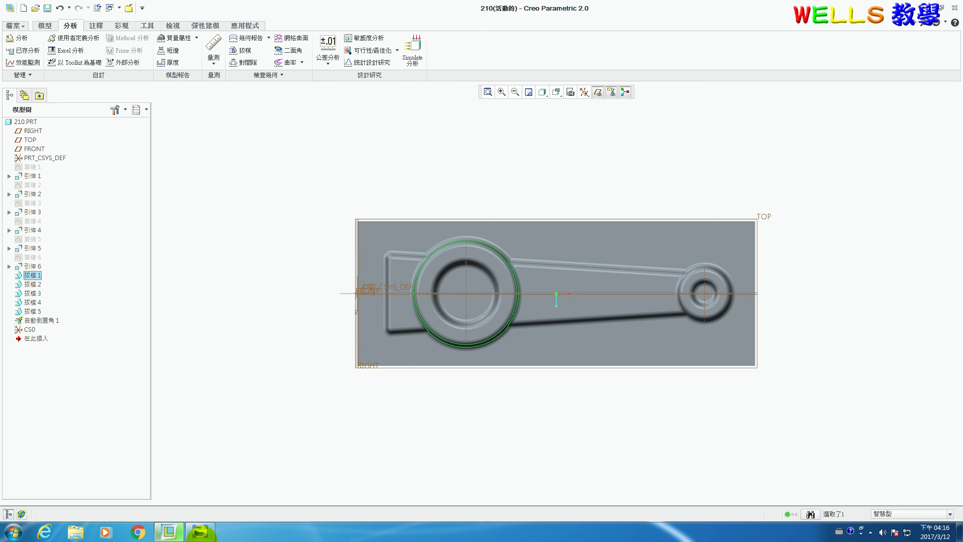
pyautogui.click(200, 531)
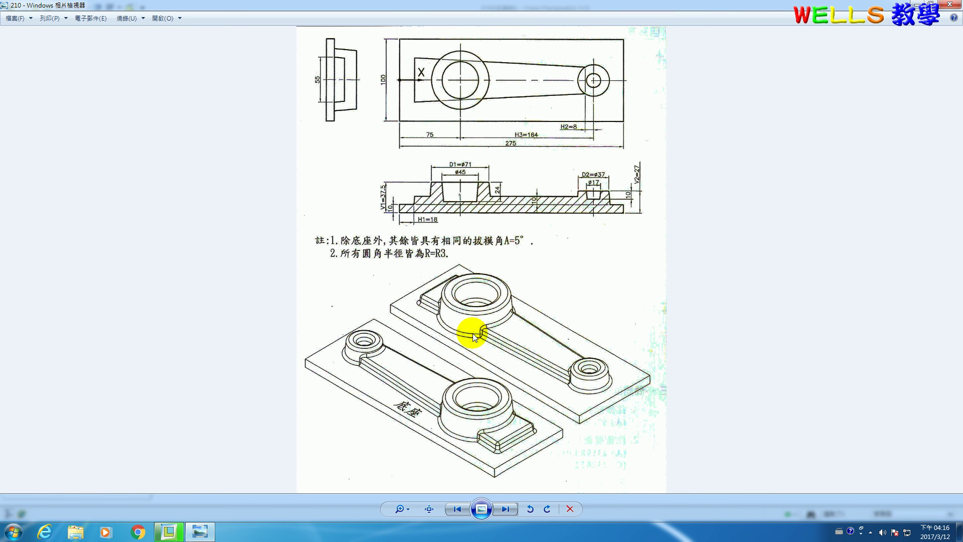
pyautogui.click(168, 530)
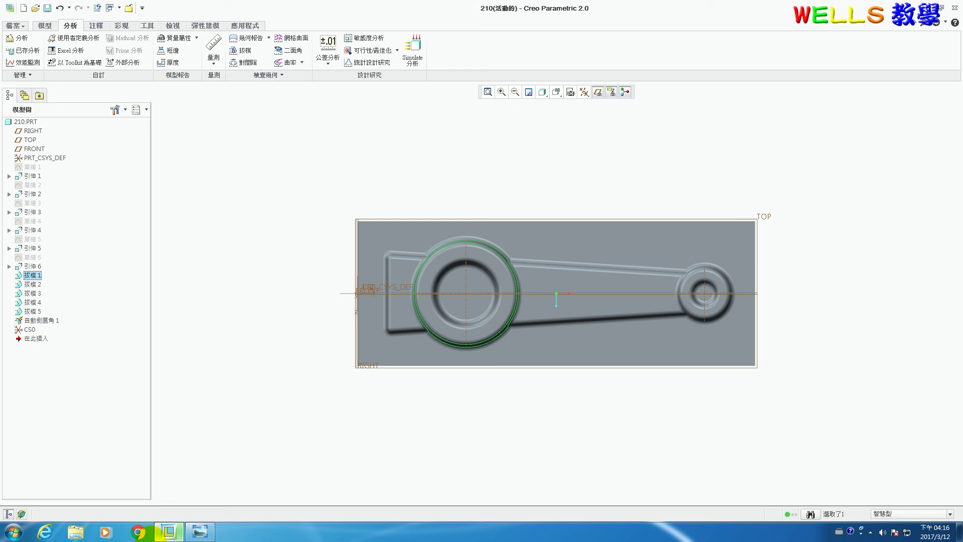
pyautogui.rightClick(30, 276)
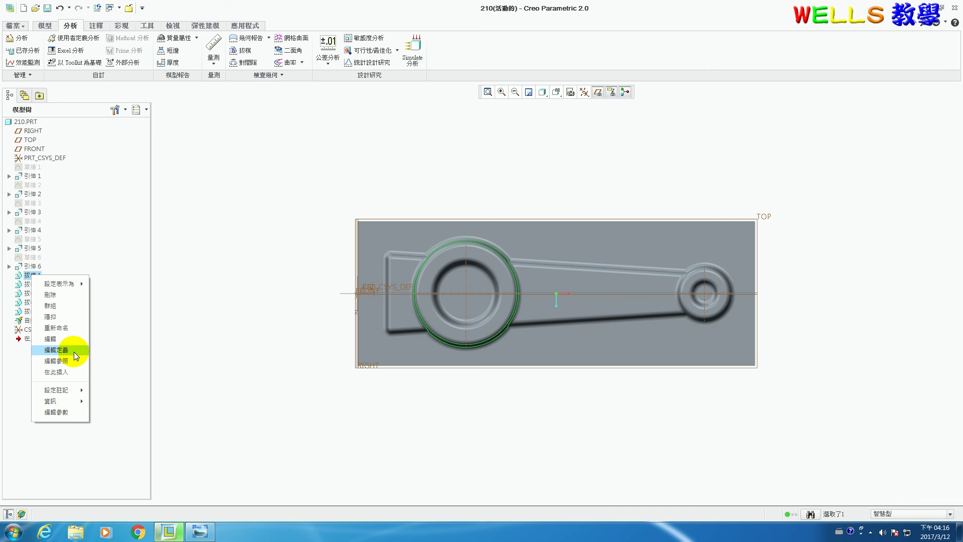
pyautogui.click(74, 351)
pyautogui.doubleClick(242, 50)
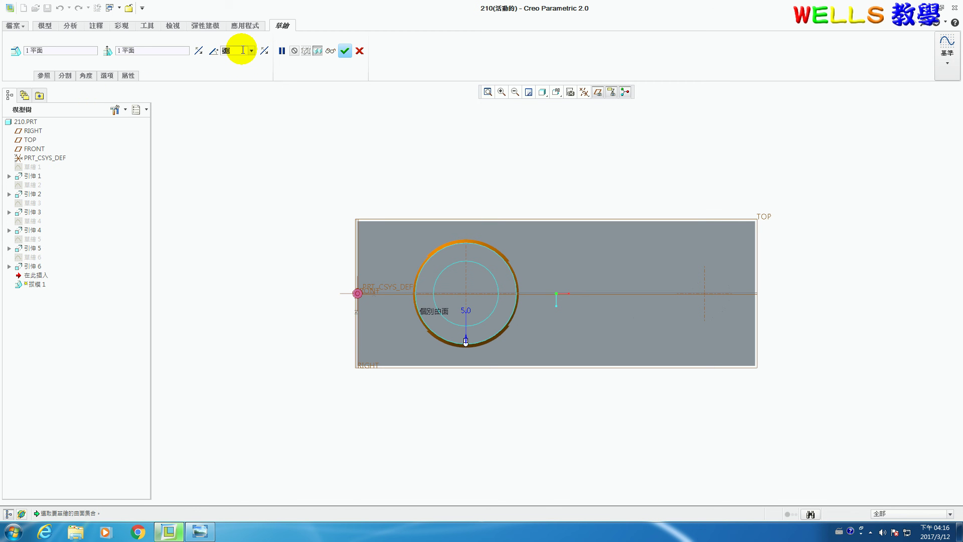
pyautogui.write('4')
pyautogui.press('Return')
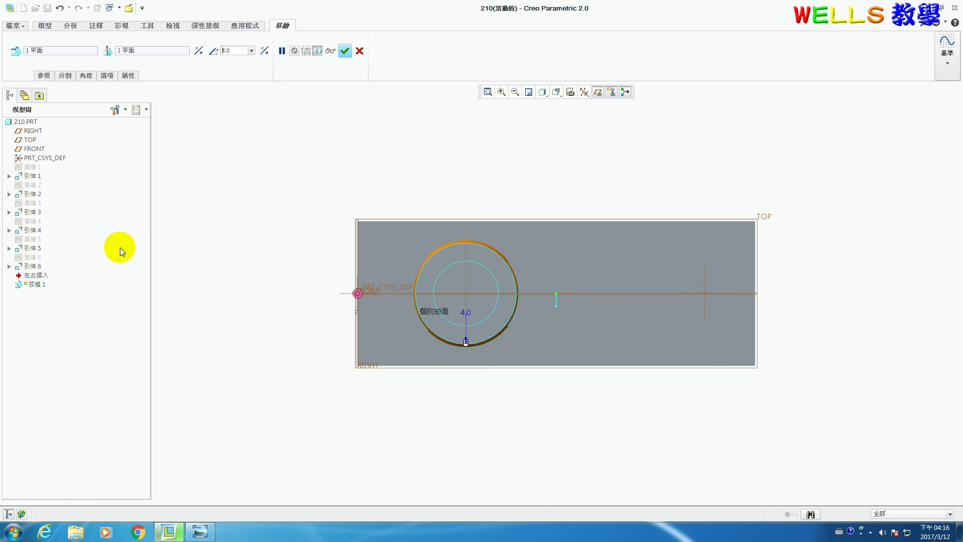
pyautogui.click(348, 56)
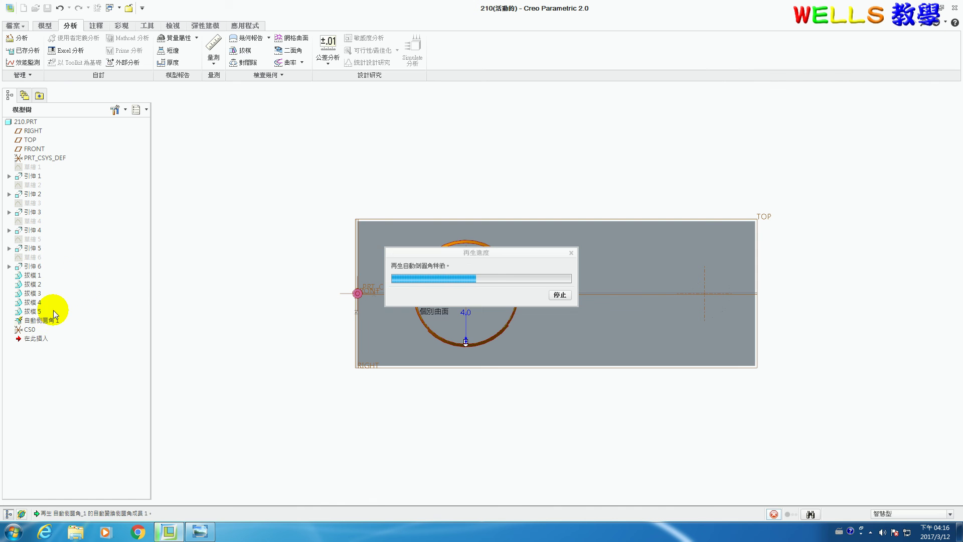
# - Redefine the draft on the small boss's outer wall with an angle of 4 degrees
pyautogui.rightClick(36, 284)
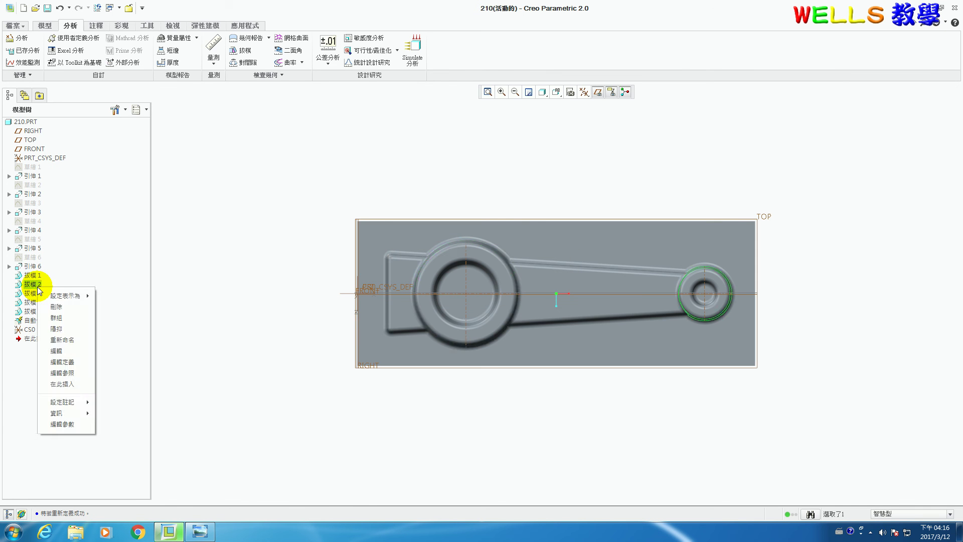
pyautogui.click(71, 362)
pyautogui.doubleClick(240, 52)
pyautogui.write('4')
pyautogui.press('Return')
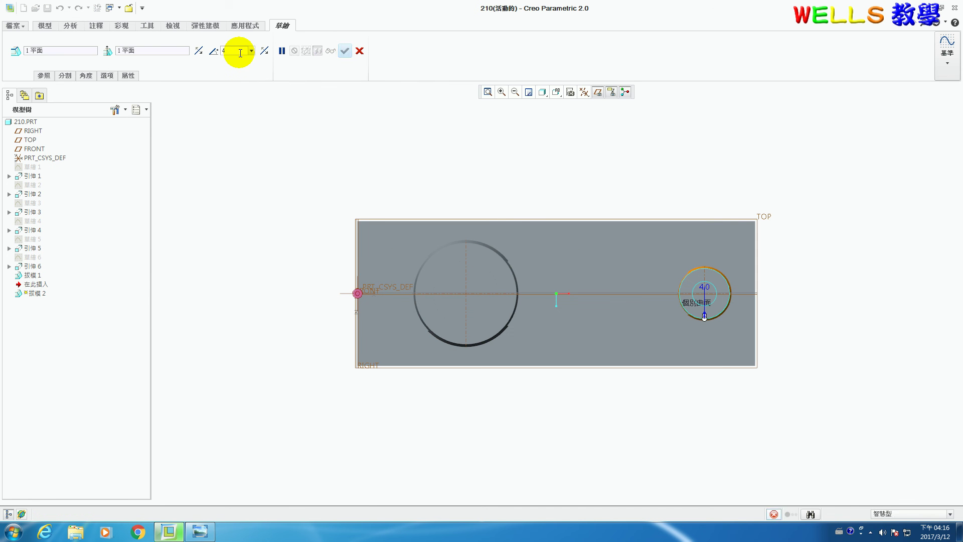
pyautogui.click(345, 51)
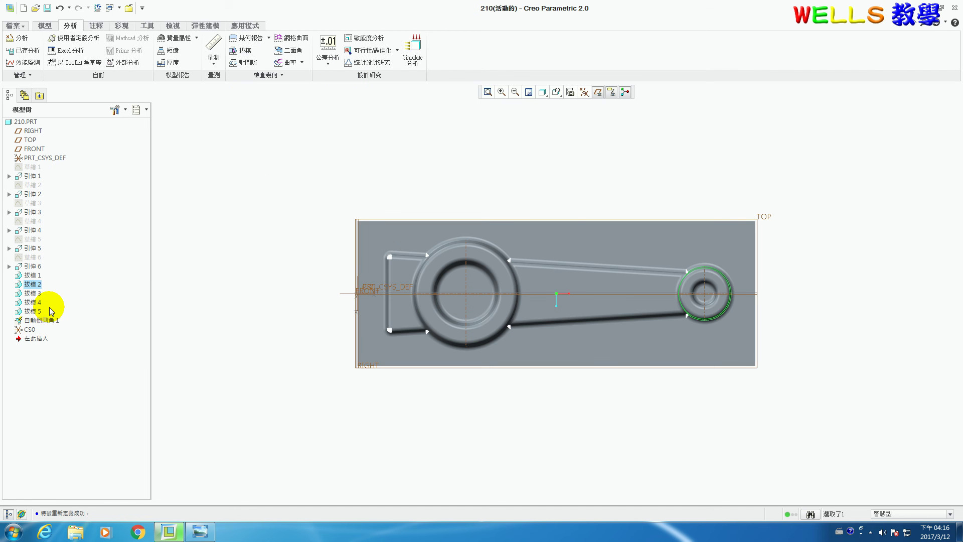
# - Redefine the draft on the large boss's hole wall with an angle of 4 degrees
pyautogui.rightClick(39, 292)
pyautogui.click(75, 349)
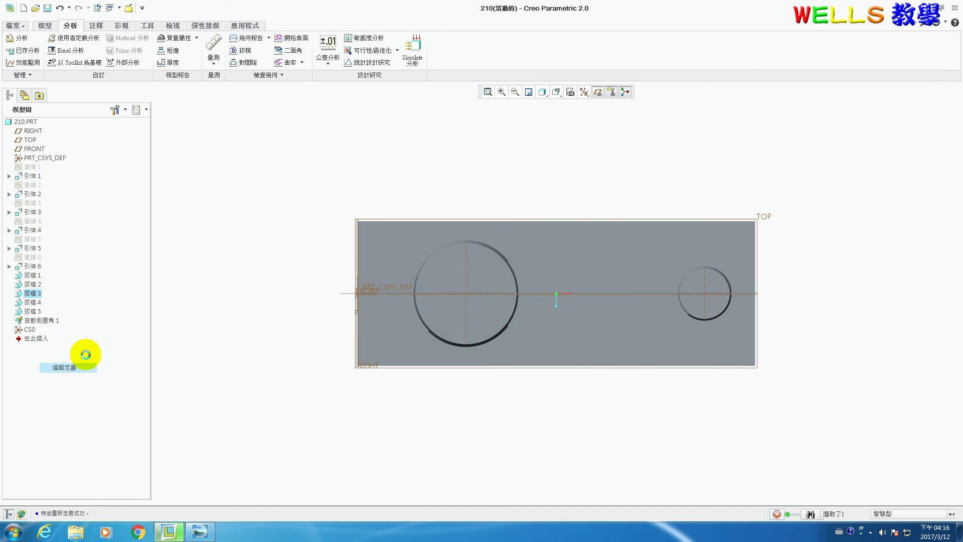
pyautogui.doubleClick(227, 50)
pyautogui.write('4')
pyautogui.press('Return')
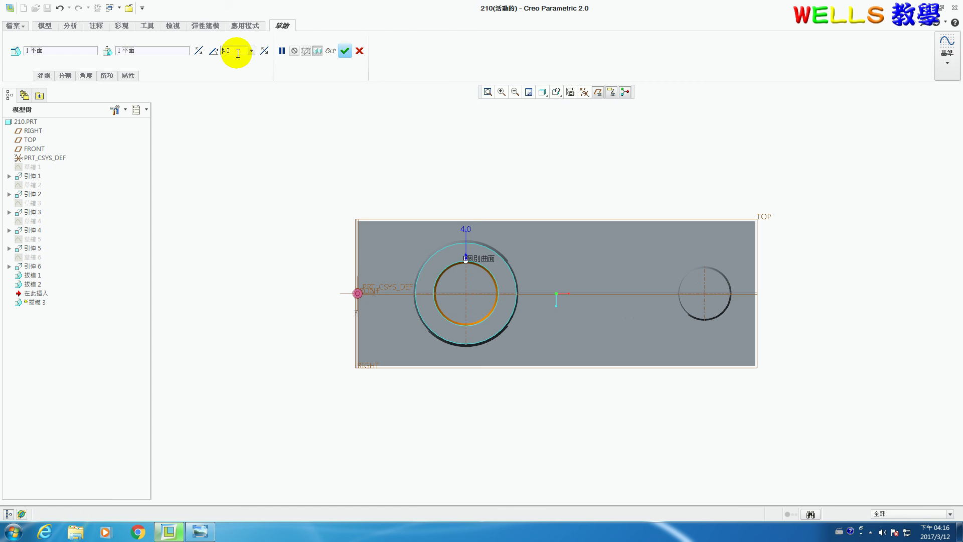
pyautogui.click(345, 51)
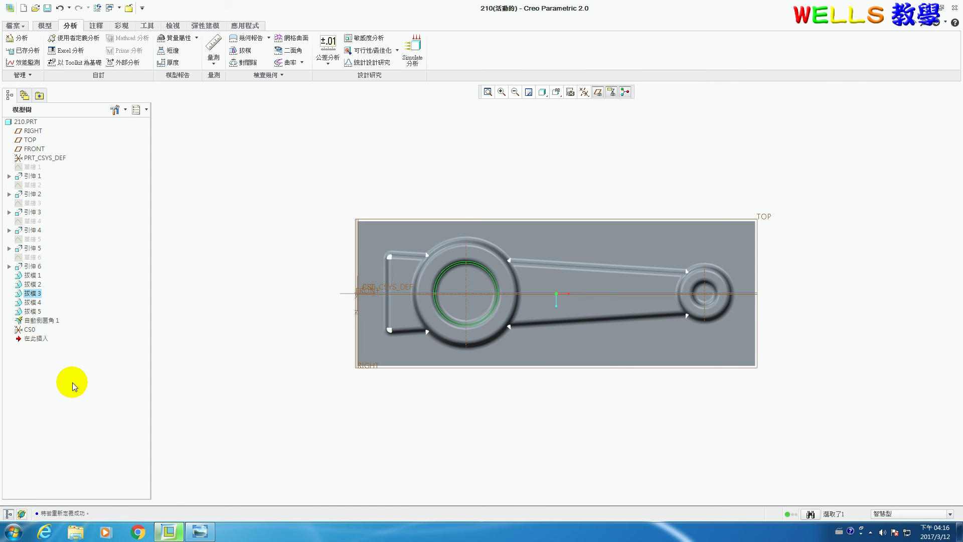
# - Redefine the draft on the small boss's hole wall with an angle of 4 degrees
pyautogui.rightClick(31, 302)
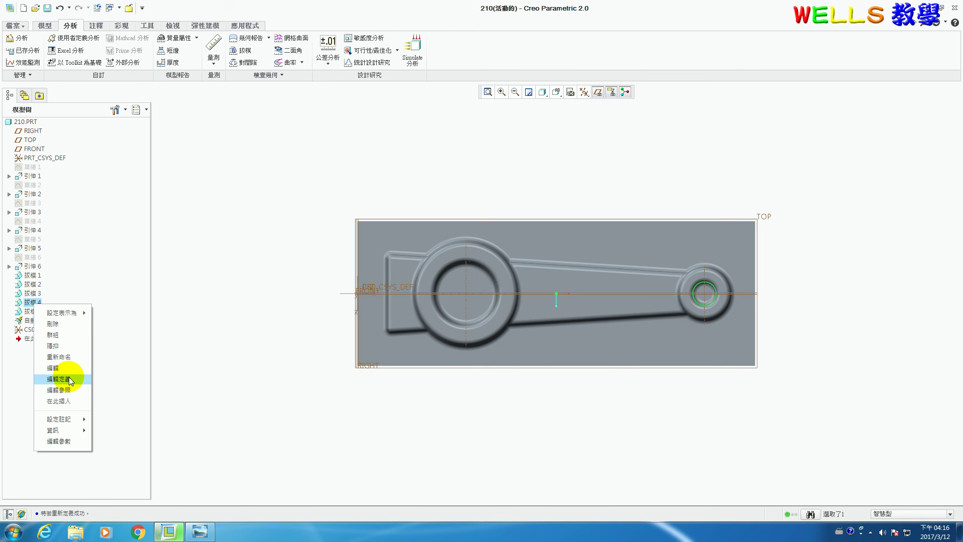
pyautogui.click(68, 378)
pyautogui.click(237, 50)
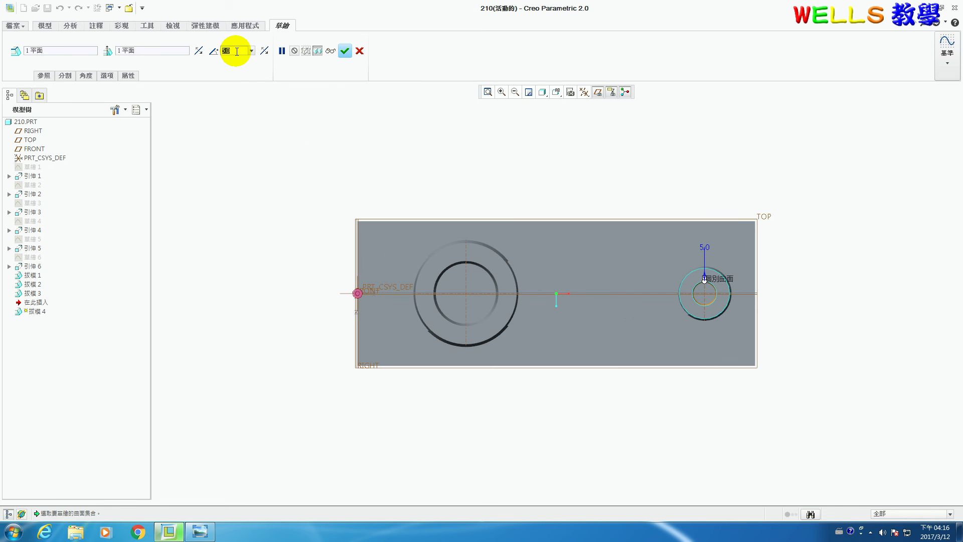
pyautogui.write('4')
pyautogui.press('Return')
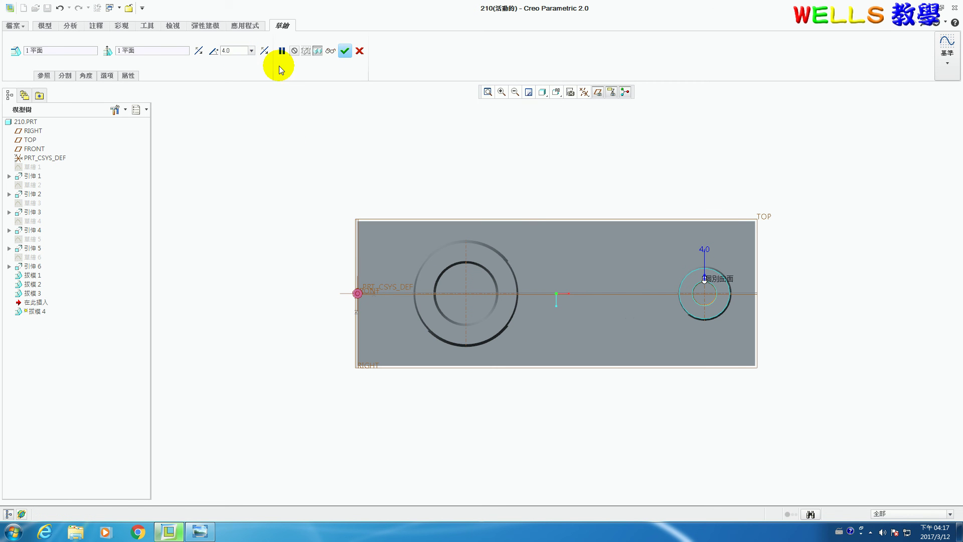
pyautogui.click(345, 52)
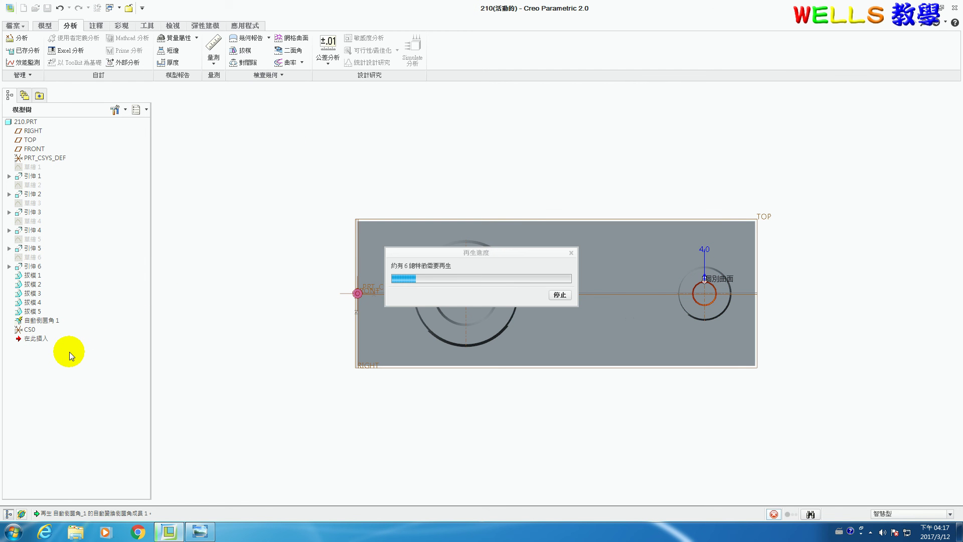
# - Redefine the draft on the tapered arm's side faces with an angle of 4 degrees
pyautogui.rightClick(32, 314)
pyautogui.click(75, 390)
pyautogui.doubleClick(236, 51)
pyautogui.write('4')
pyautogui.press('Return')
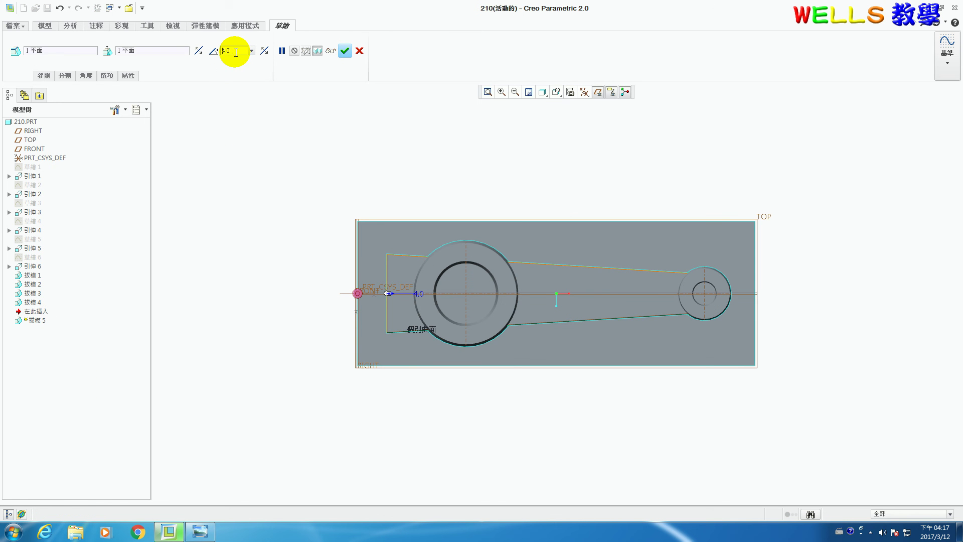
pyautogui.click(345, 51)
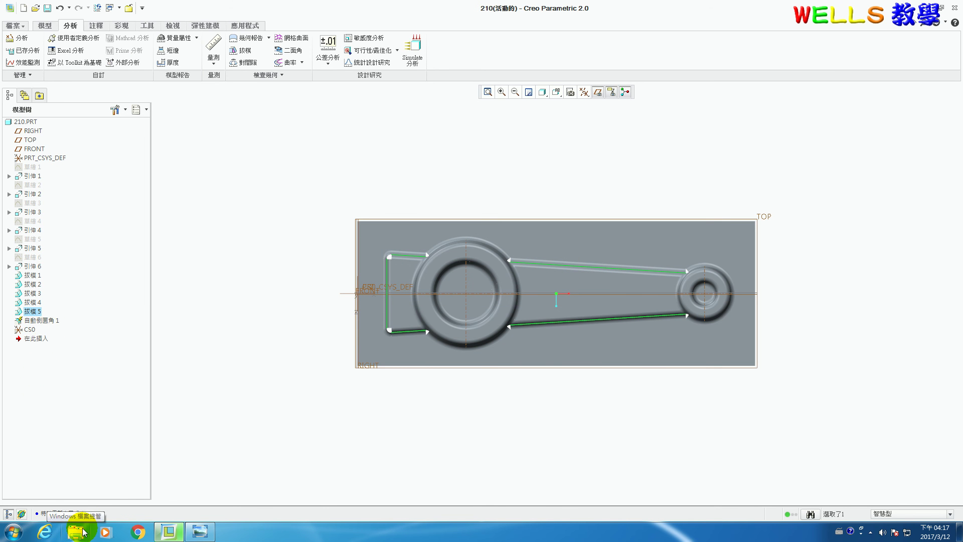
# - Check the round radius in the reference drawing and redefine the Auto Round feature with a radius of 2
pyautogui.click(202, 530)
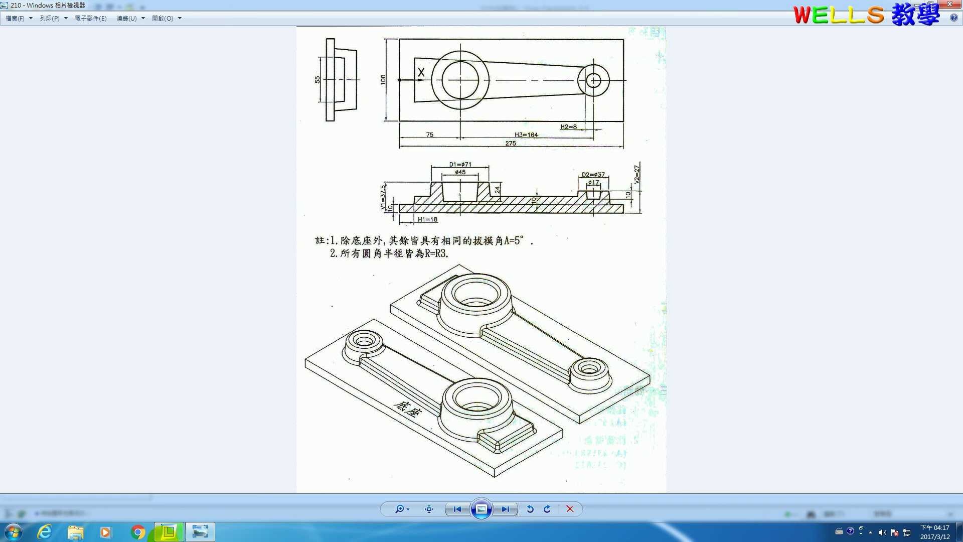
pyautogui.click(168, 531)
pyautogui.rightClick(42, 320)
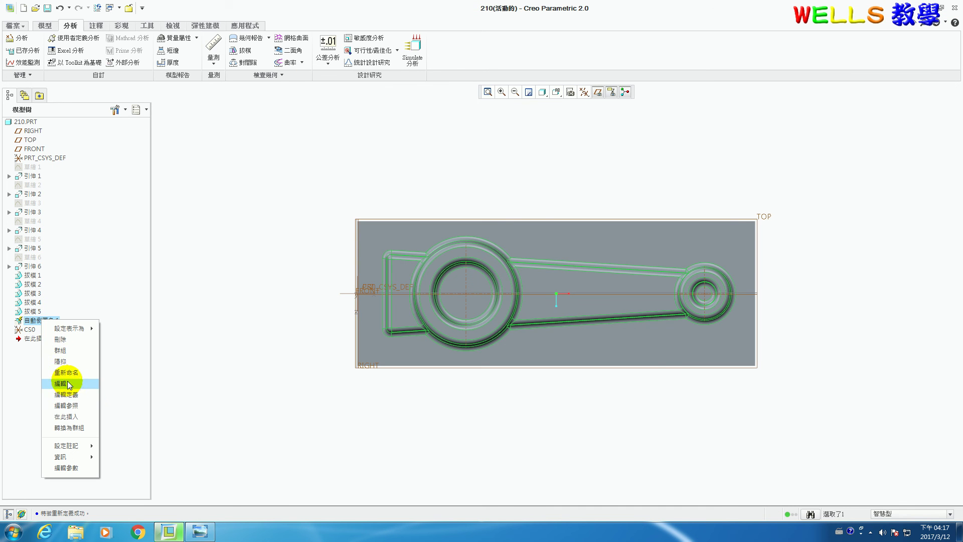
pyautogui.click(75, 395)
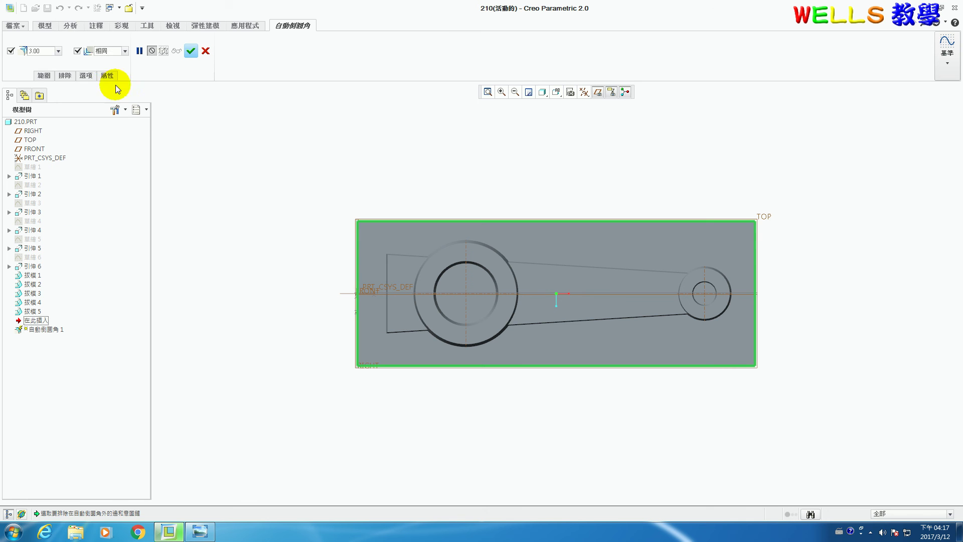
pyautogui.doubleClick(40, 51)
pyautogui.write('2')
pyautogui.press('Return')
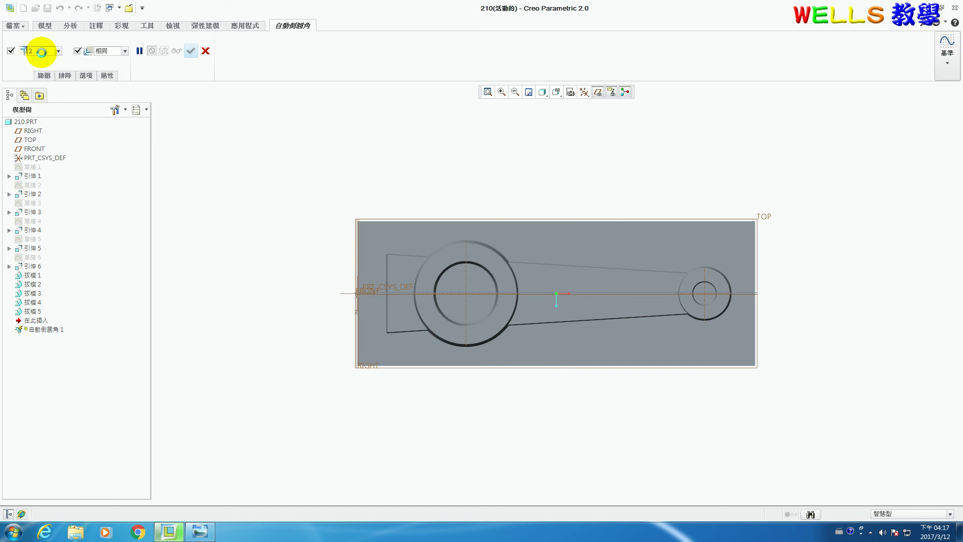
pyautogui.click(190, 51)
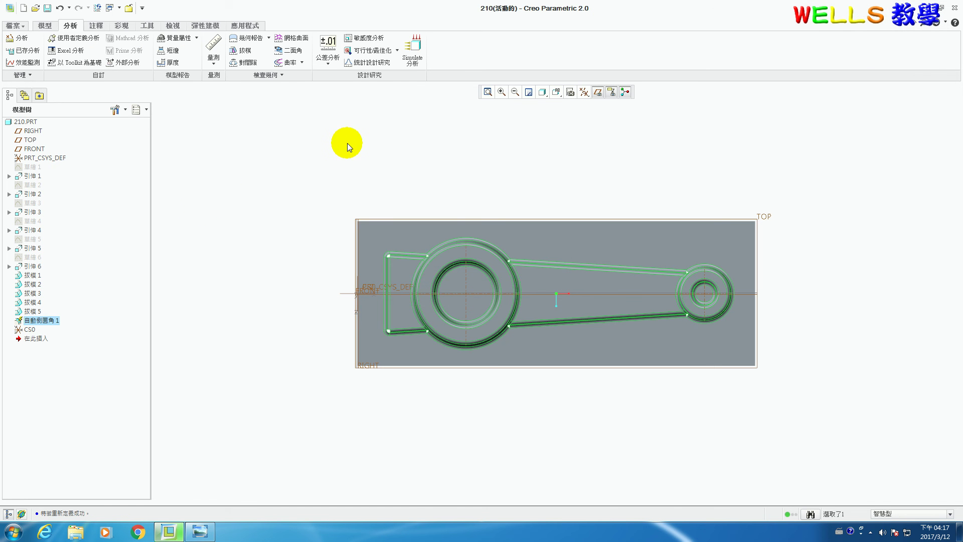
# - Calculate the solid's mass properties relative to coordinate system CS0 in the default view, read the full report, and close the analysis
pyautogui.hotkey('ctrl', 'd')
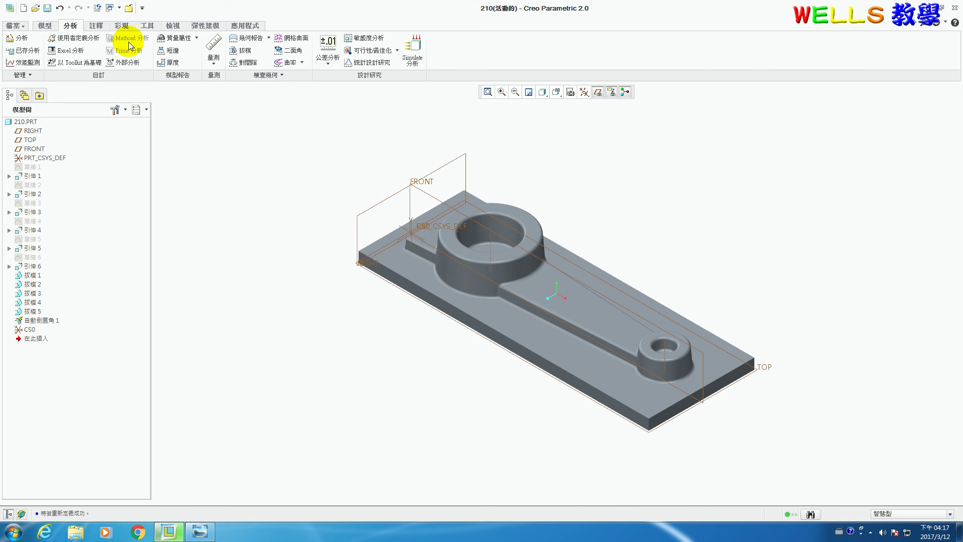
pyautogui.click(173, 37)
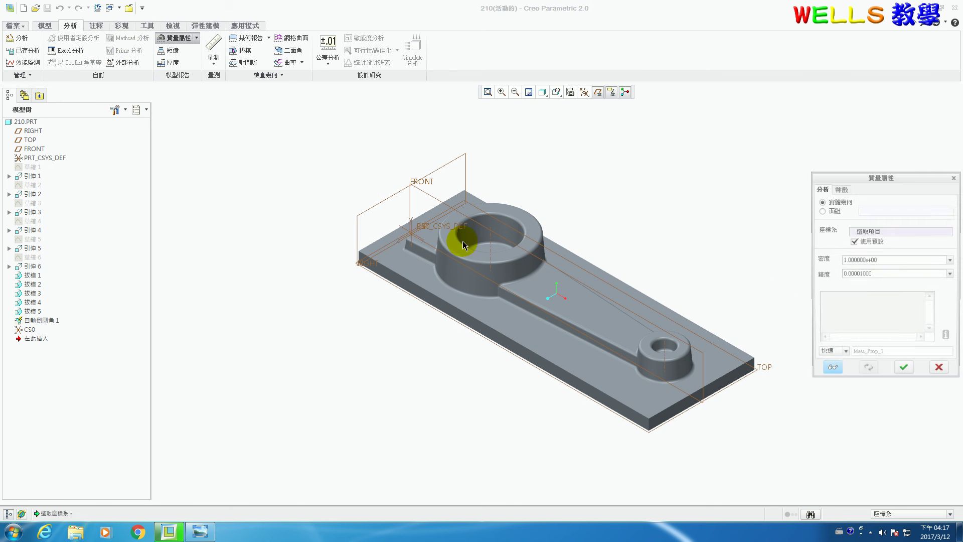
pyautogui.click(423, 229)
pyautogui.click(948, 336)
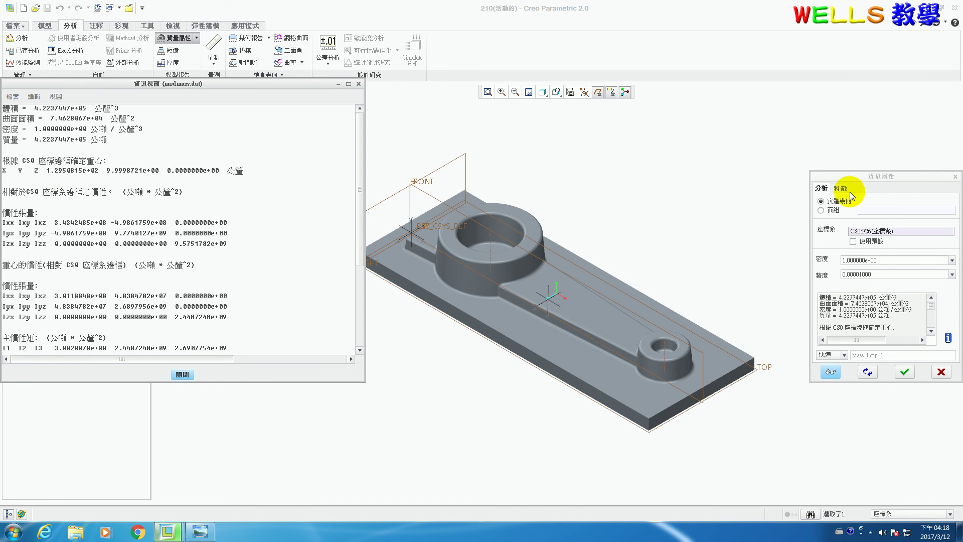
pyautogui.click(949, 177)
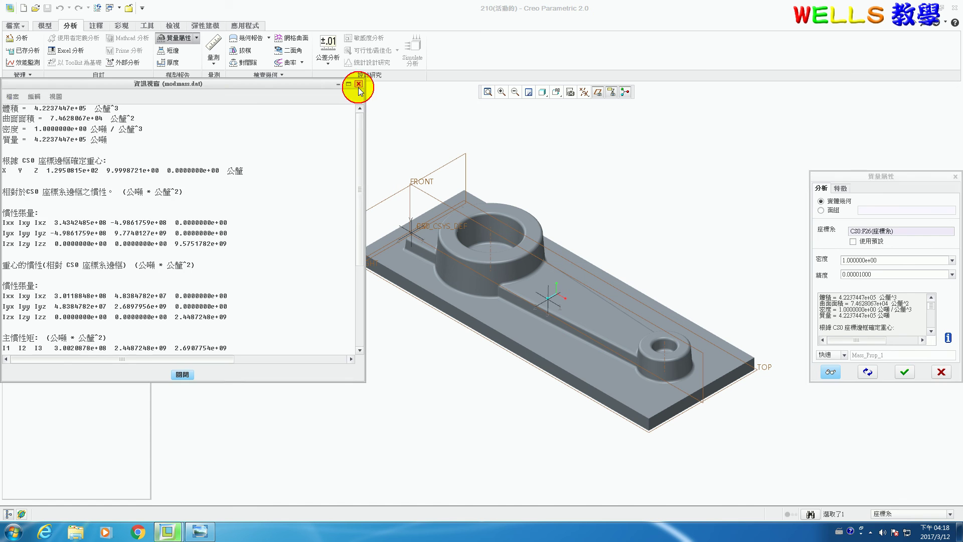
pyautogui.click(359, 84)
pyautogui.middleClick(849, 170)
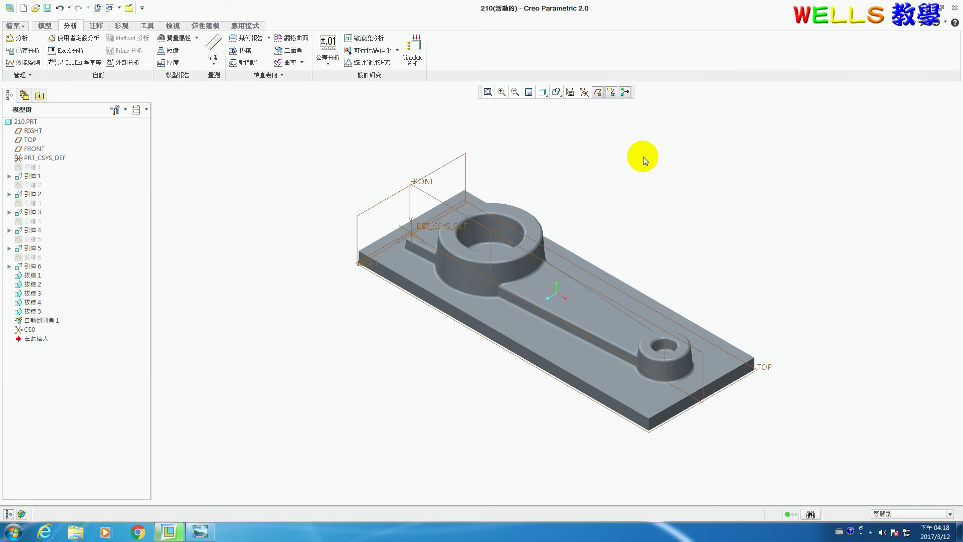